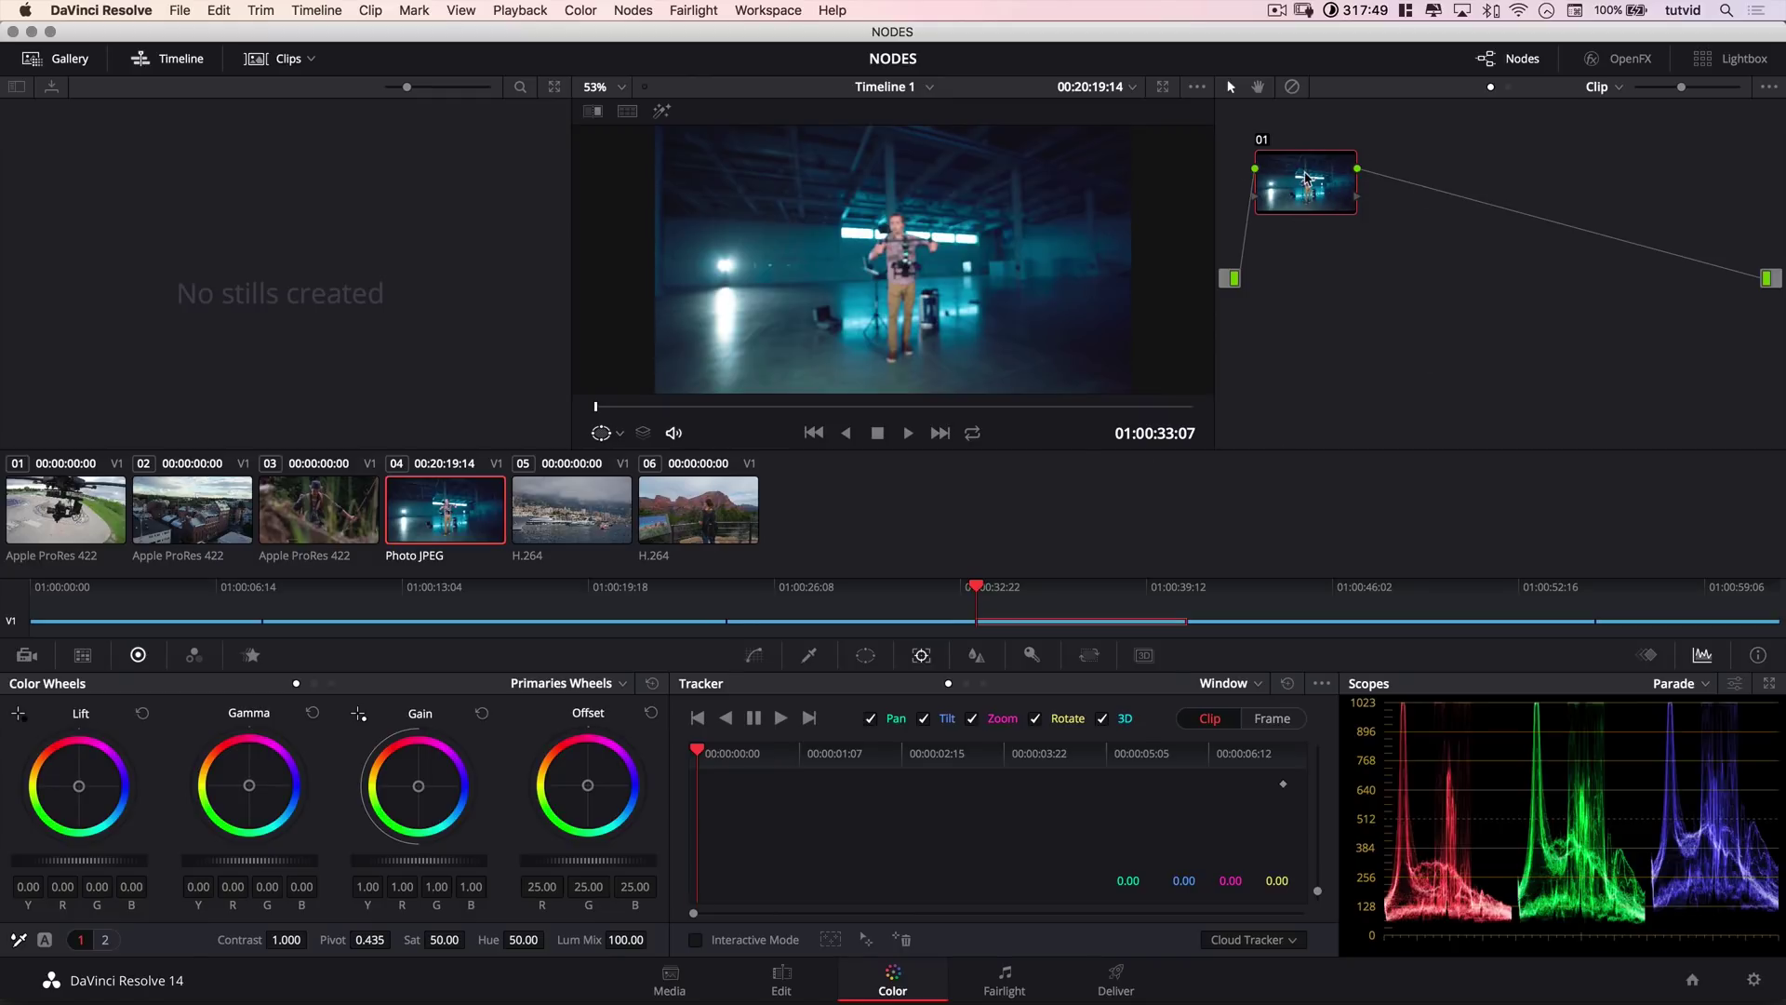
Reposition node 01 slightly up and to the right in the node graph.
{"action": "left_click_drag", "start_coordinate": [1306, 173], "coordinate": [1306, 216]}
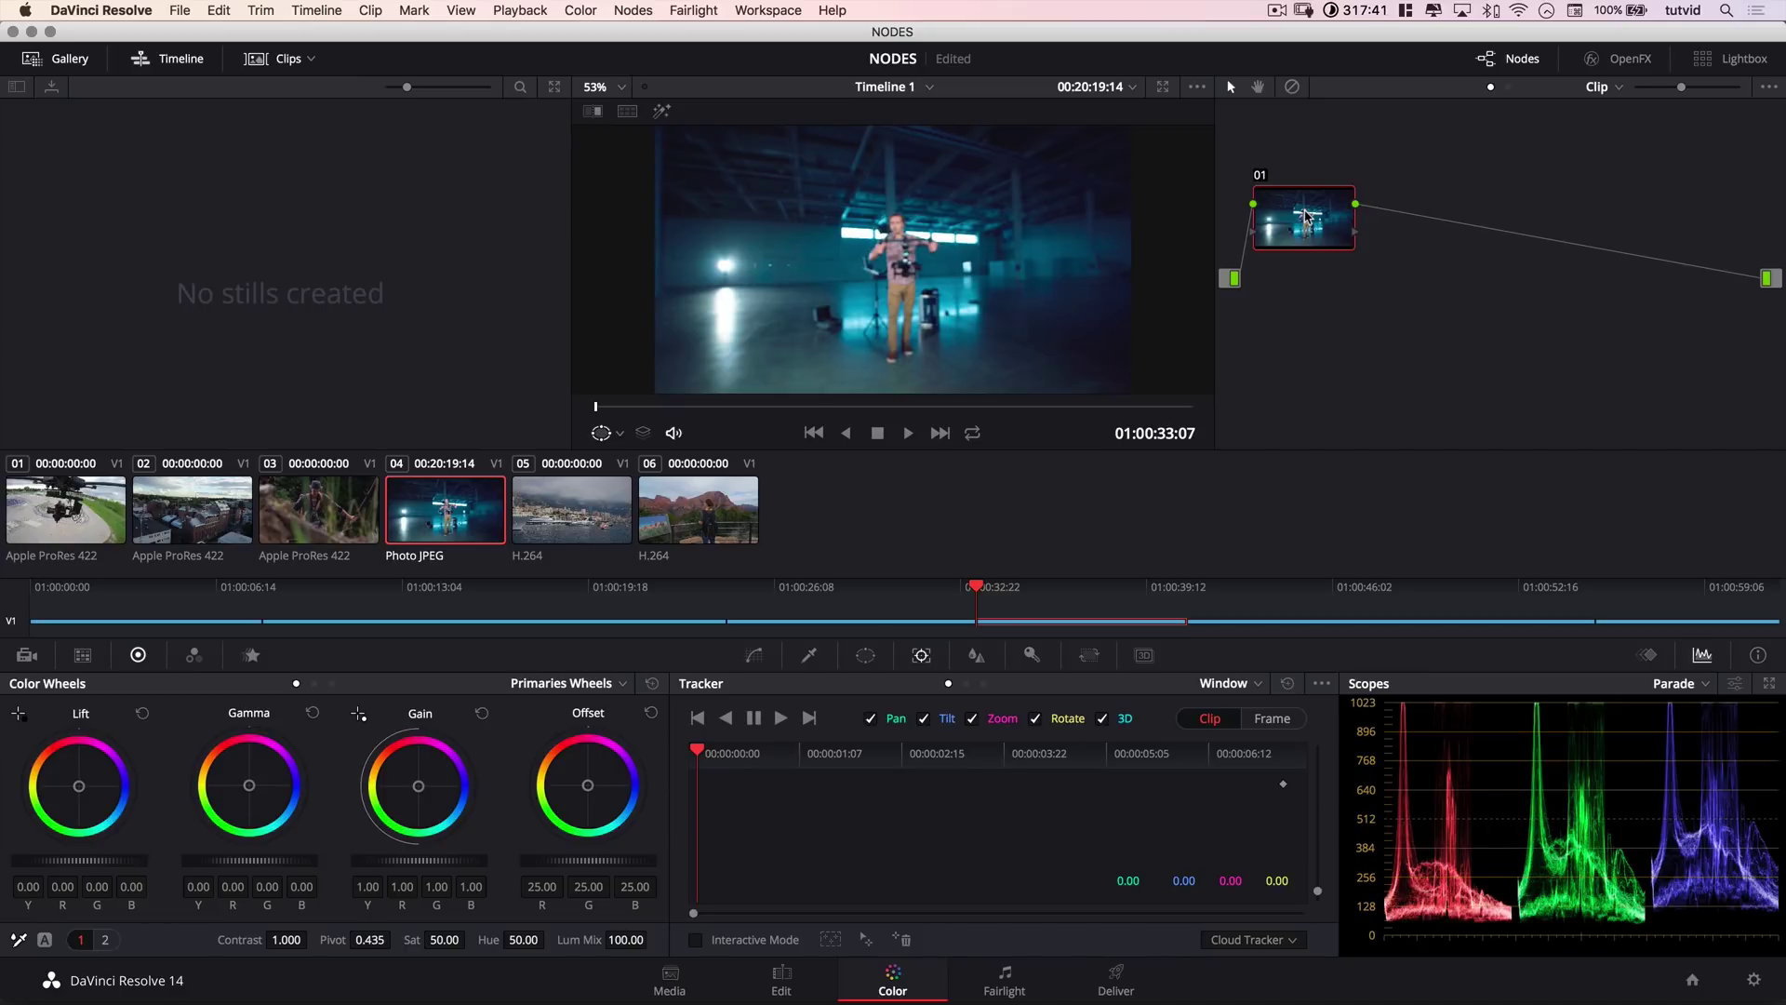
{"action": "left_click_drag", "start_coordinate": [1306, 216], "coordinate": [1314, 210]}
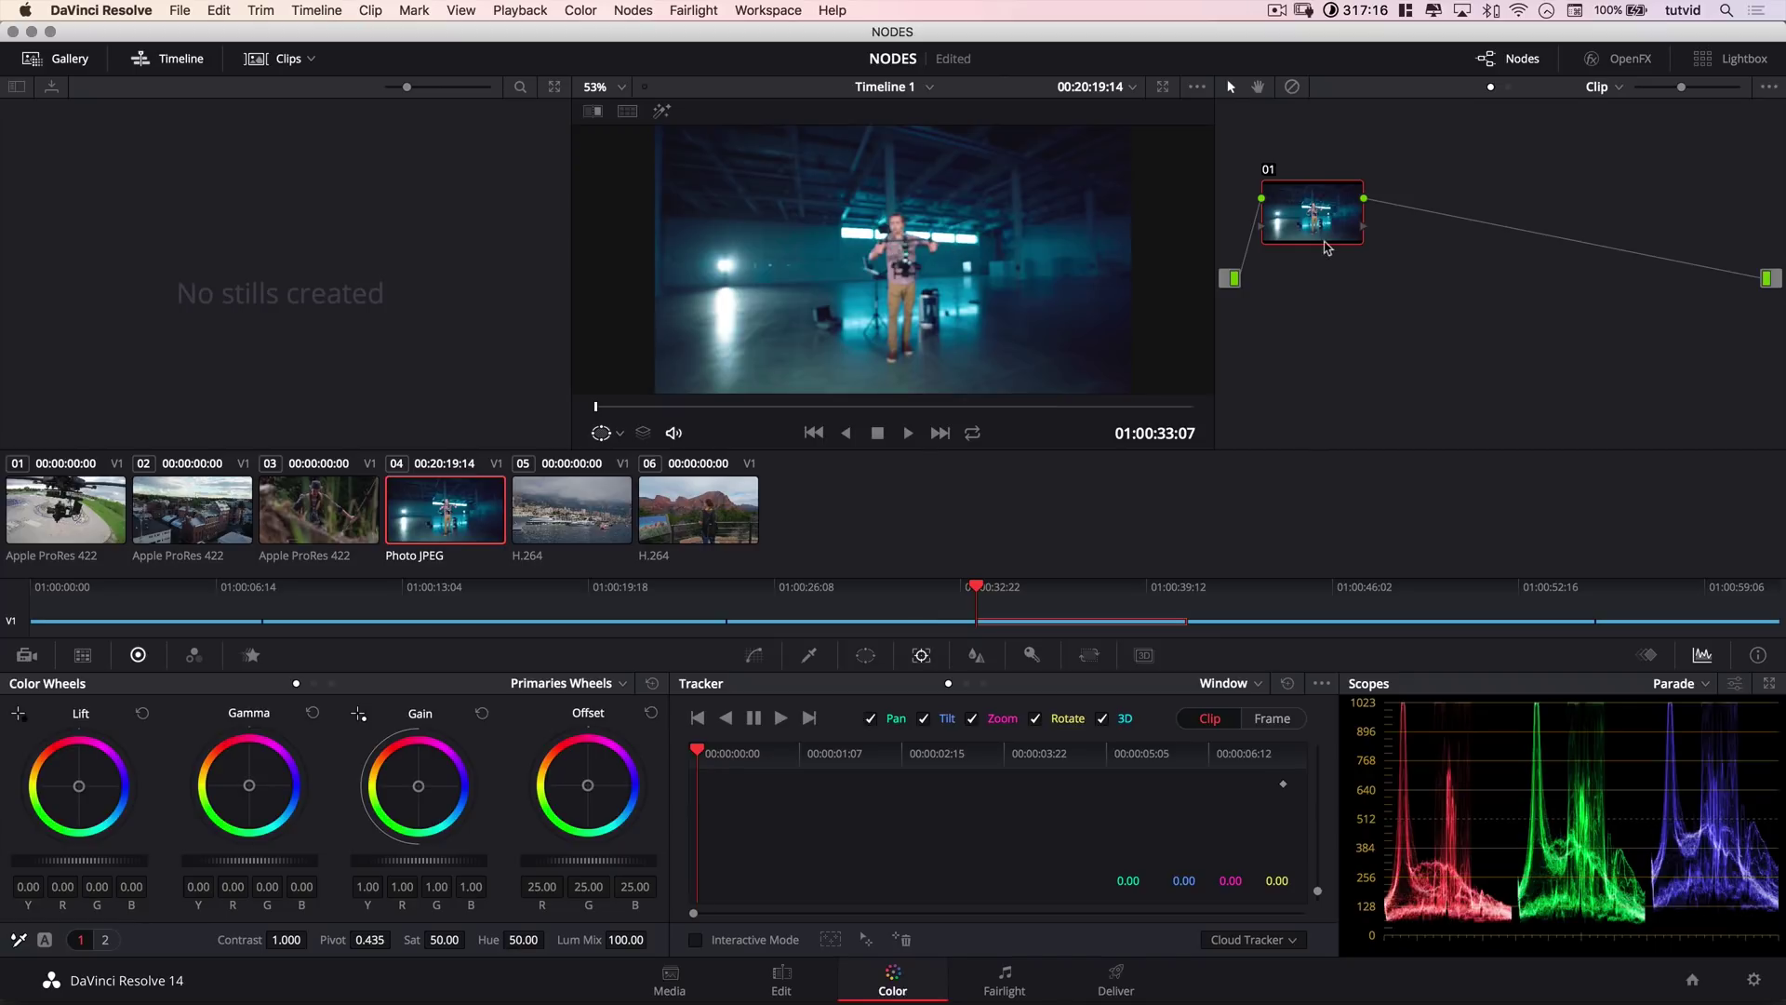
{"action": "left_click_drag", "start_coordinate": [1323, 220], "coordinate": [1322, 203]}
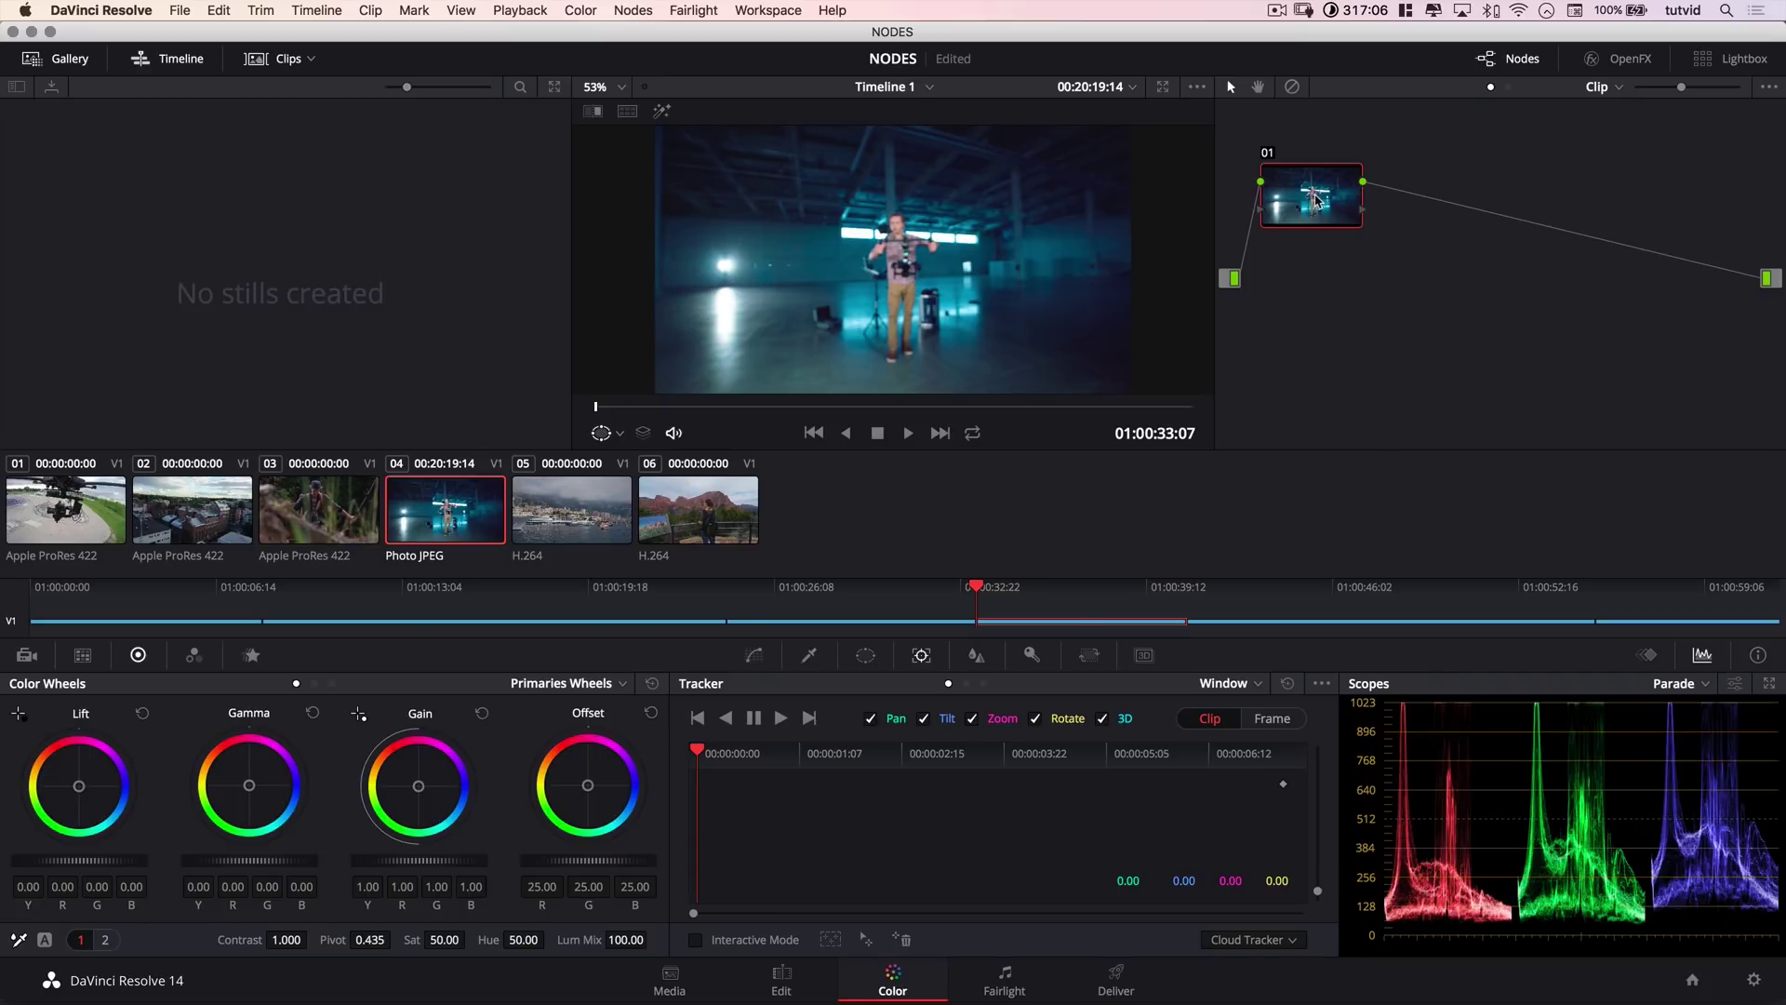
{"action": "left_click_drag", "start_coordinate": [1315, 197], "coordinate": [1307, 184]}
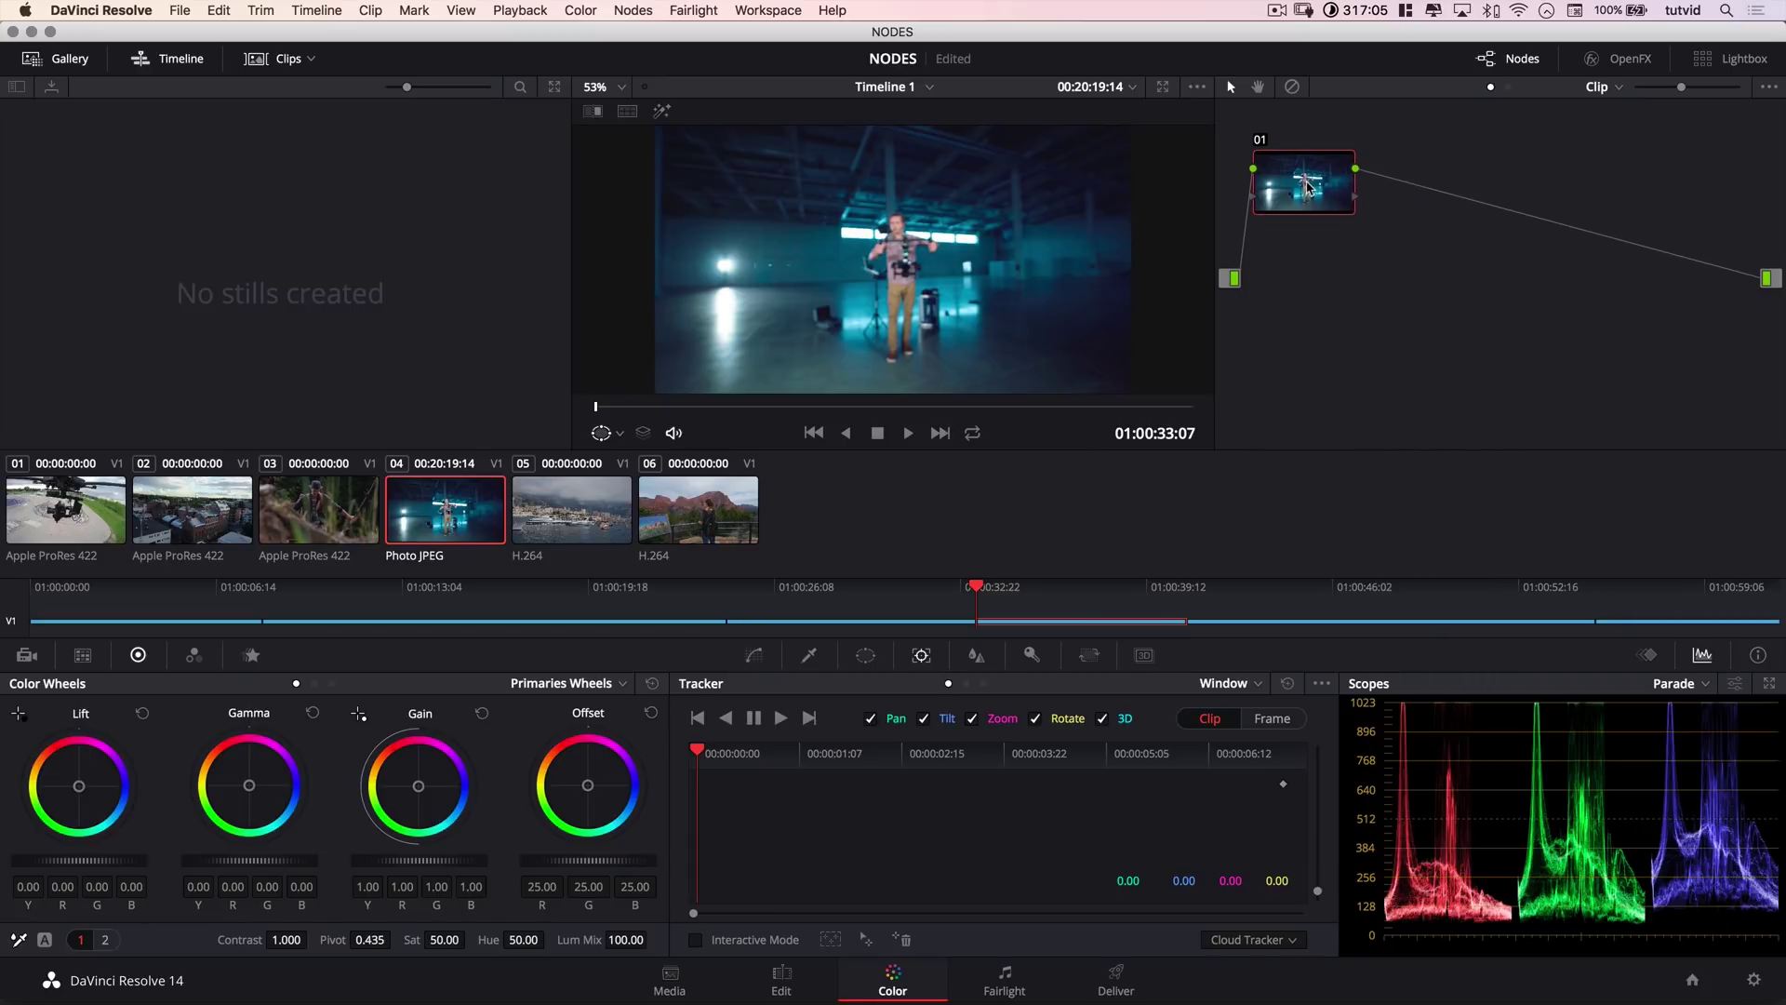
Give node 01 an inverted circular window stretched to a wide ellipse with Soft 1 at 4.73.
{"action": "left_click", "coordinate": [867, 656]}
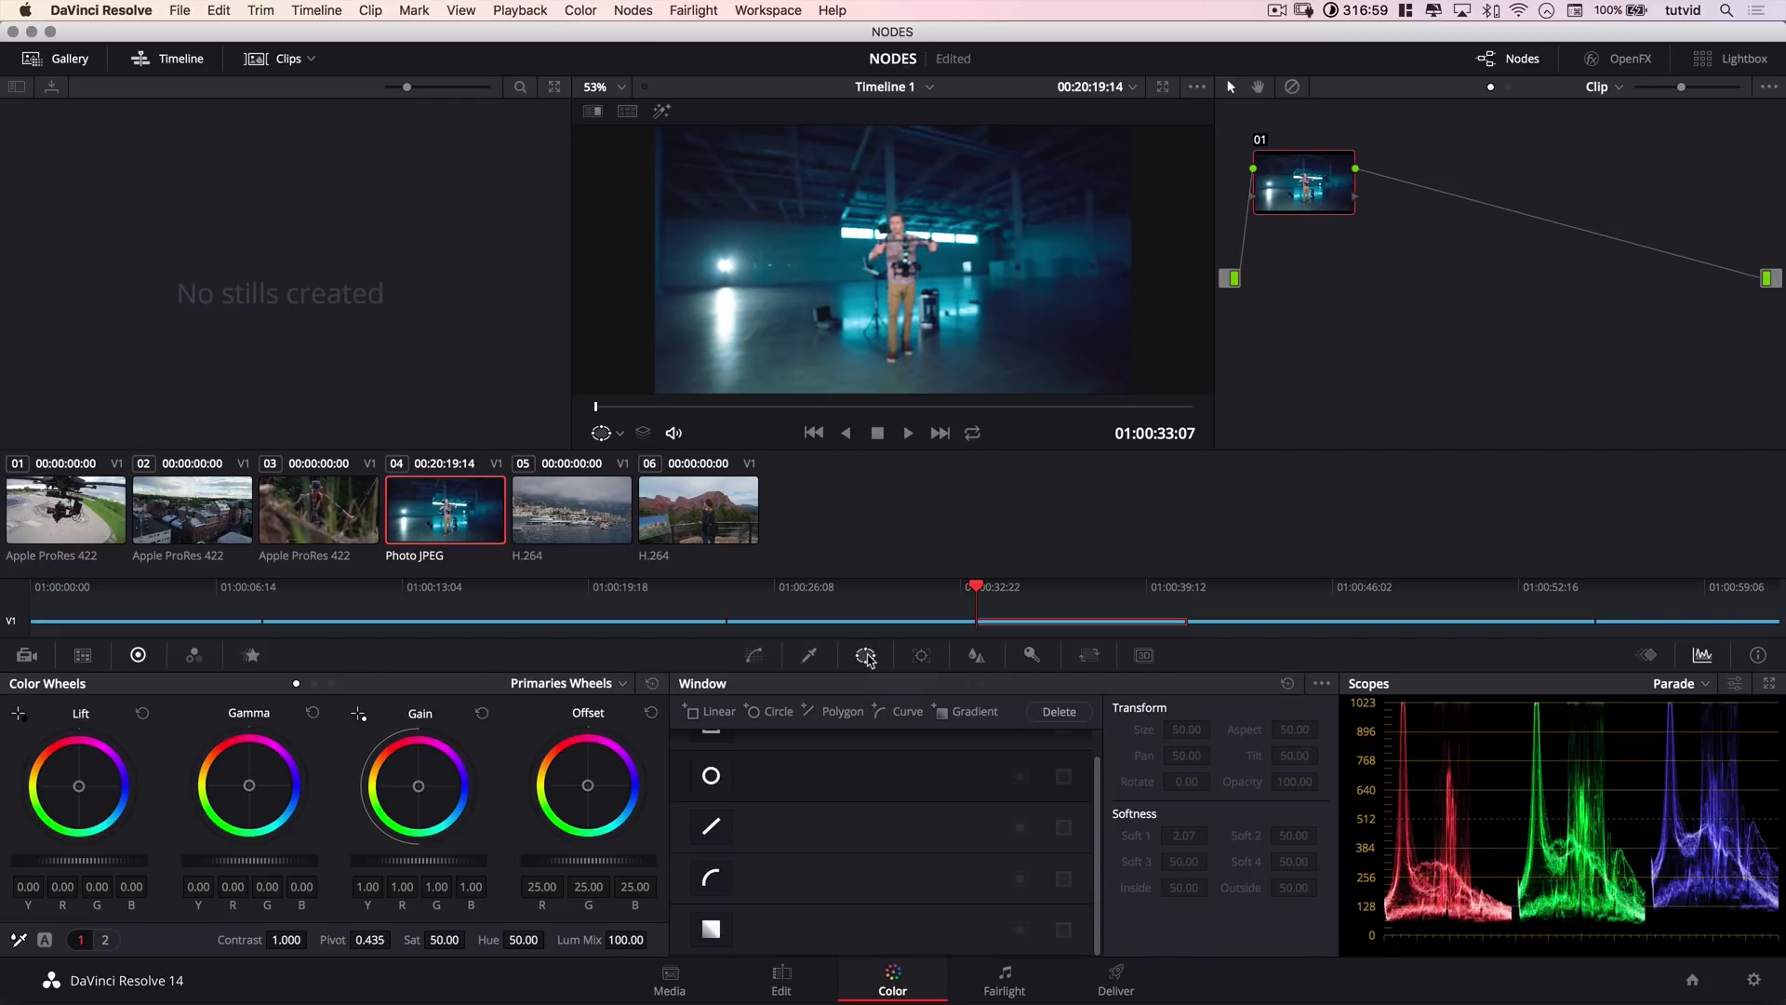
{"action": "left_click", "coordinate": [711, 776]}
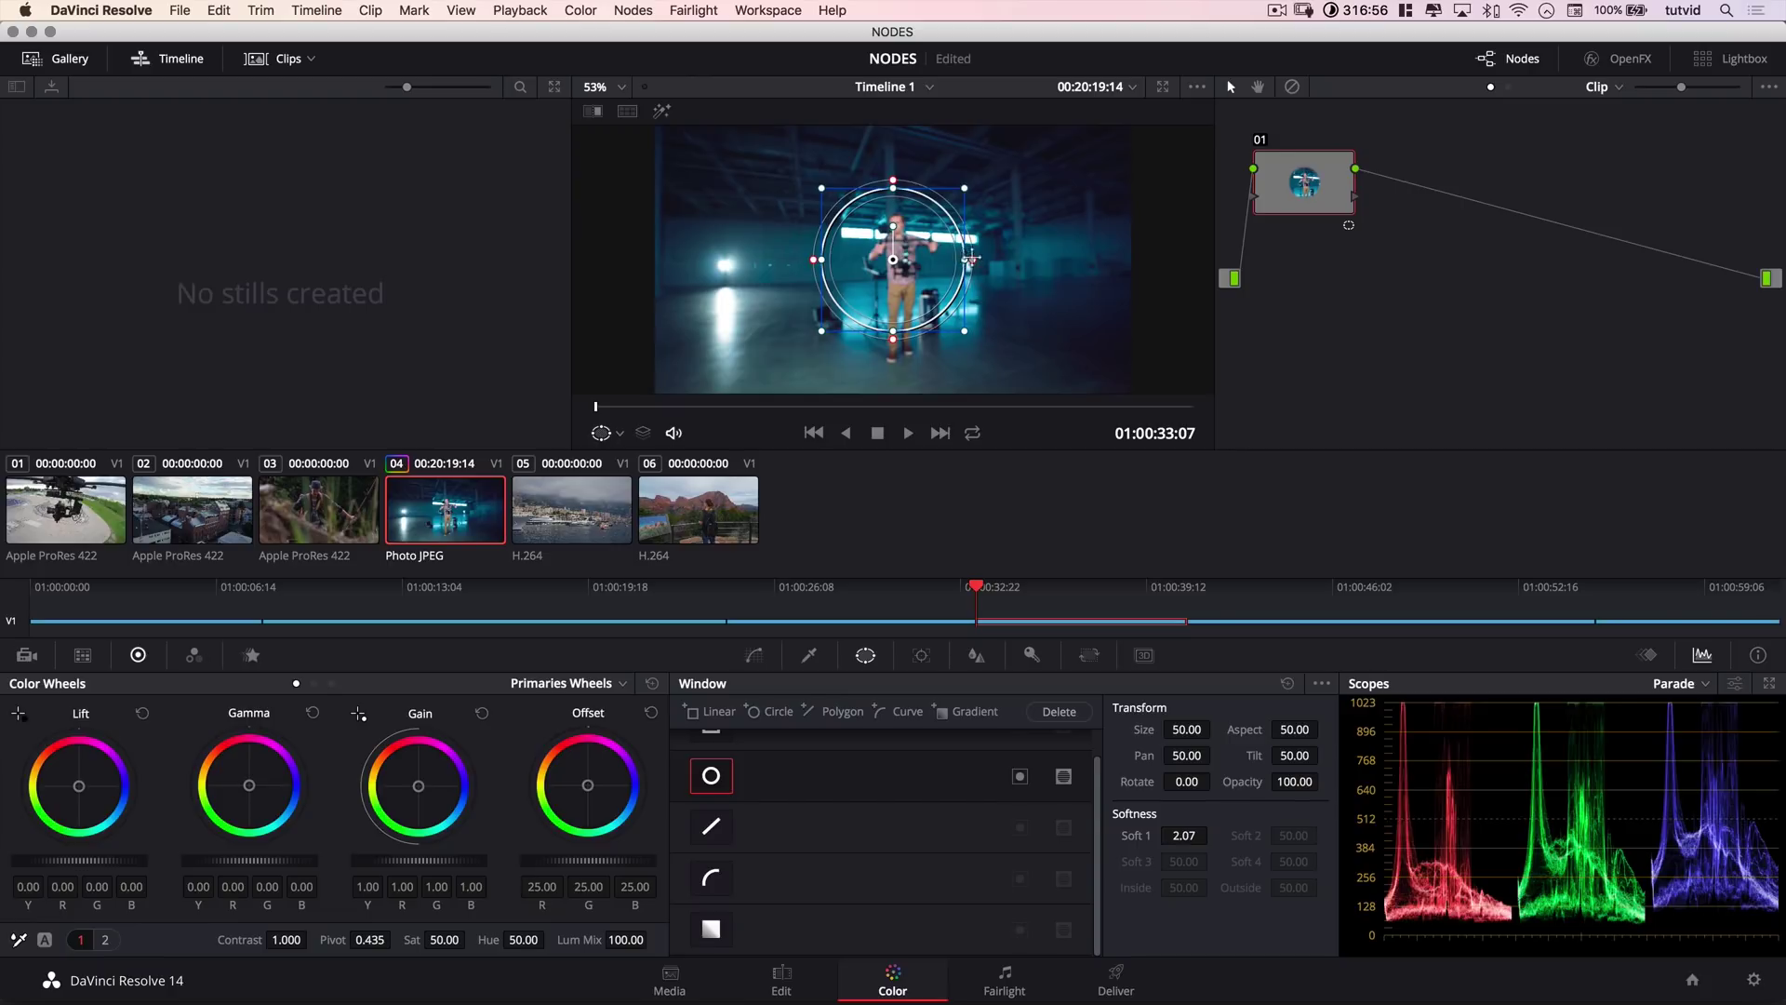
{"action": "left_click_drag", "start_coordinate": [964, 259], "coordinate": [1110, 257]}
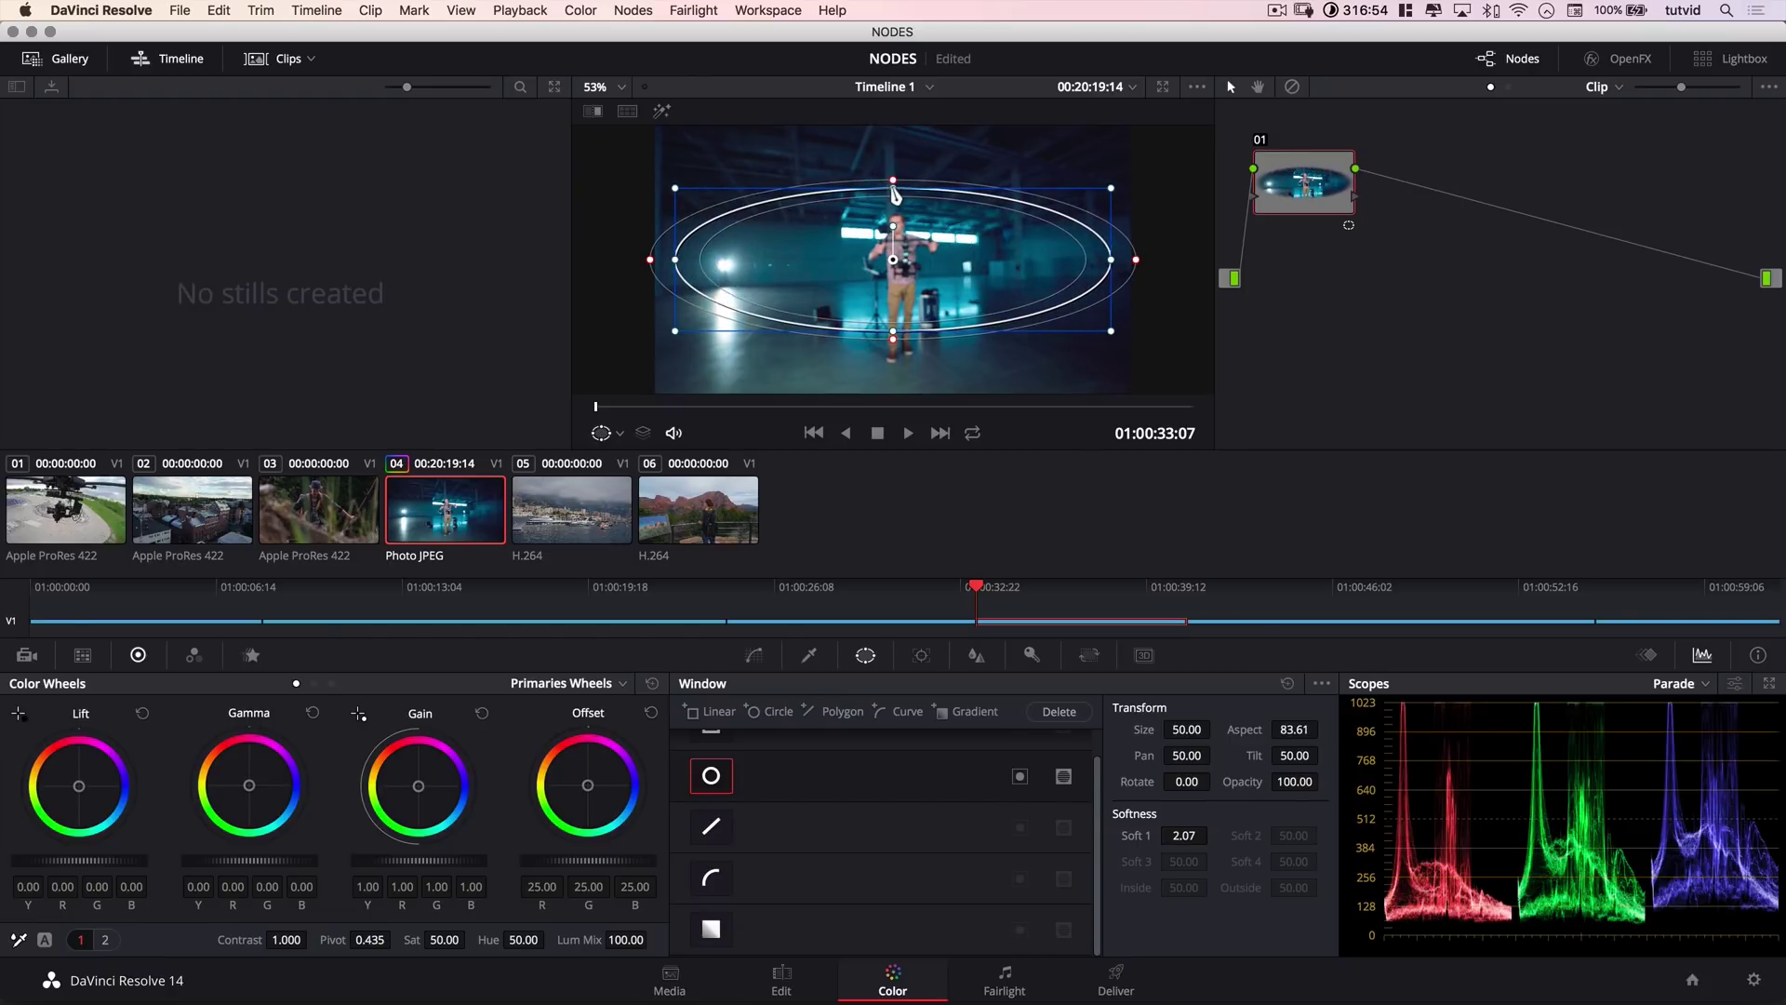
{"action": "left_click_drag", "start_coordinate": [893, 187], "coordinate": [899, 139]}
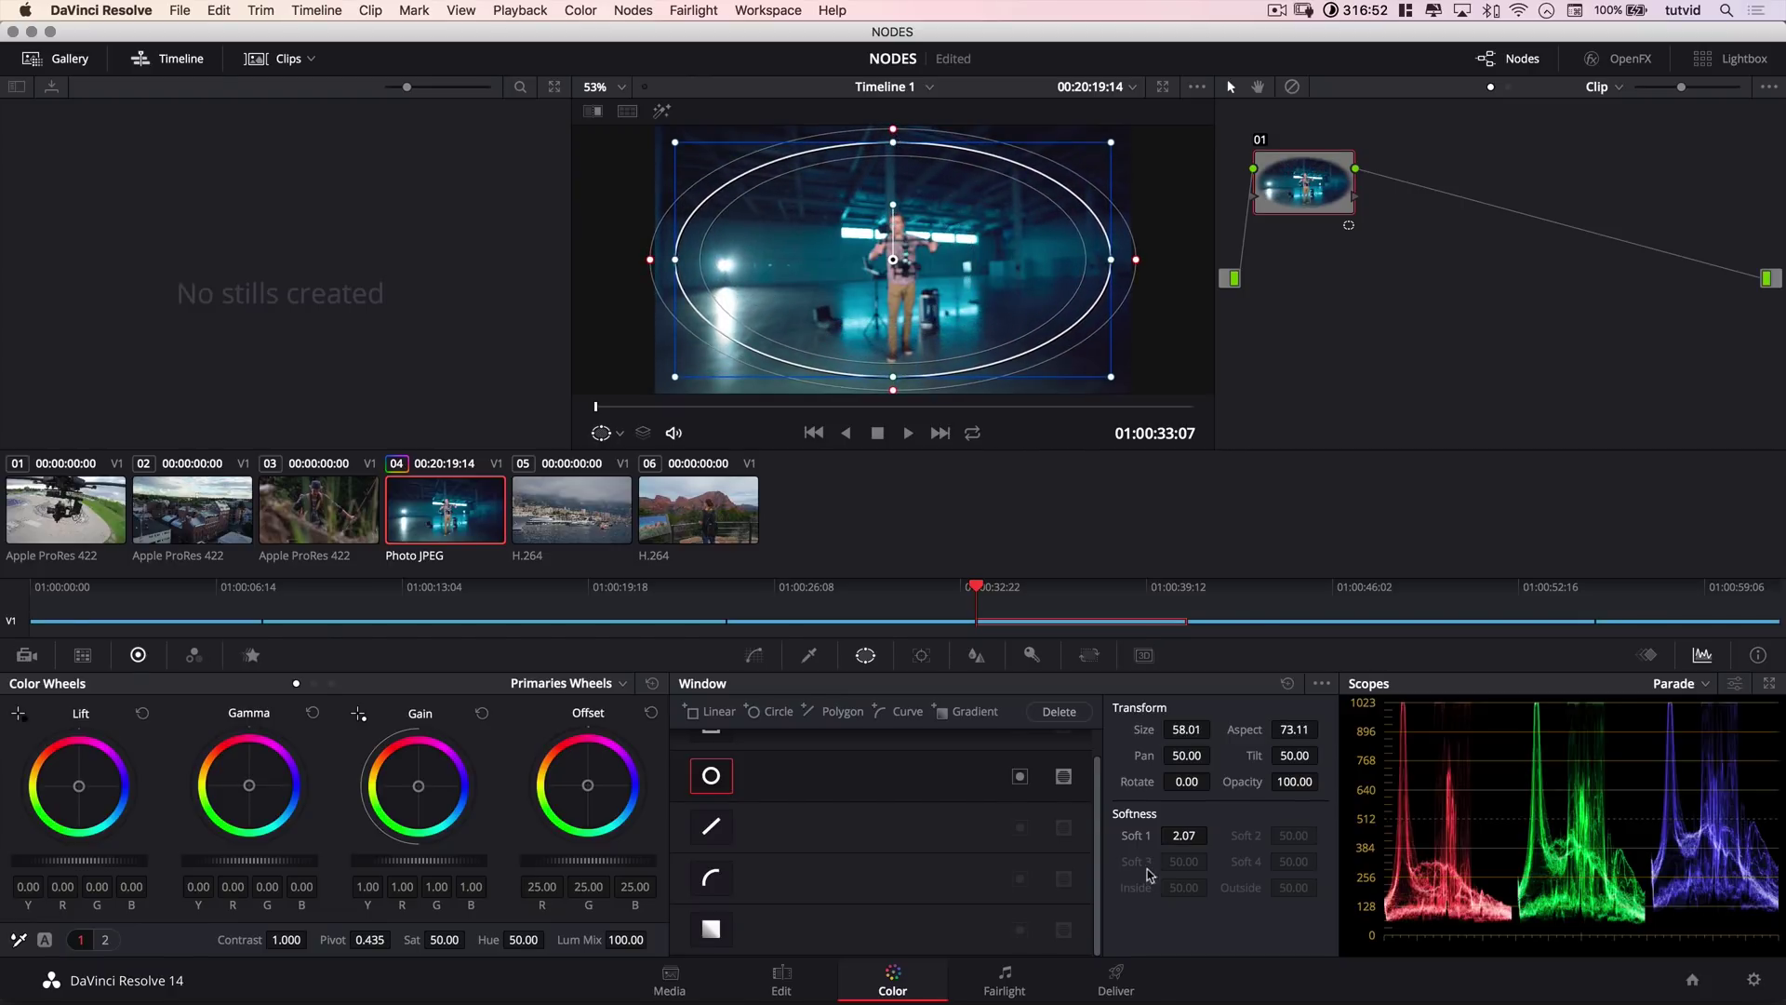
{"action": "left_click_drag", "start_coordinate": [1137, 835], "coordinate": [1287, 313]}
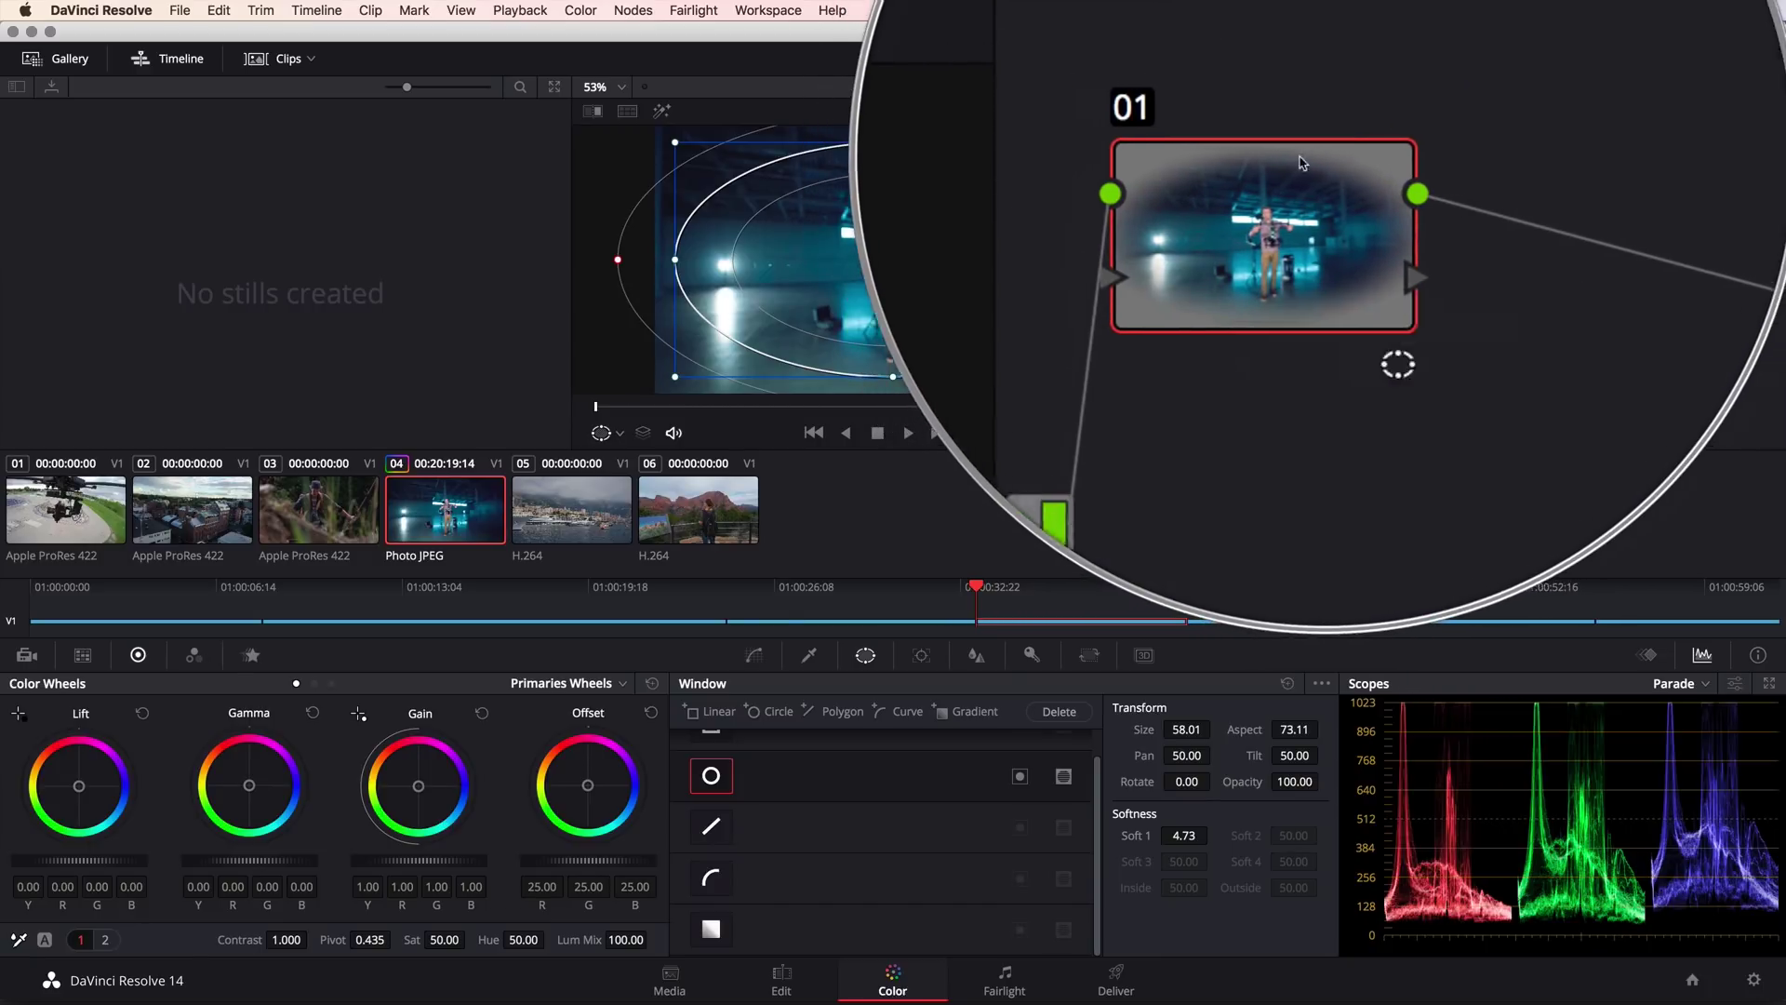
{"action": "left_click", "coordinate": [1019, 776]}
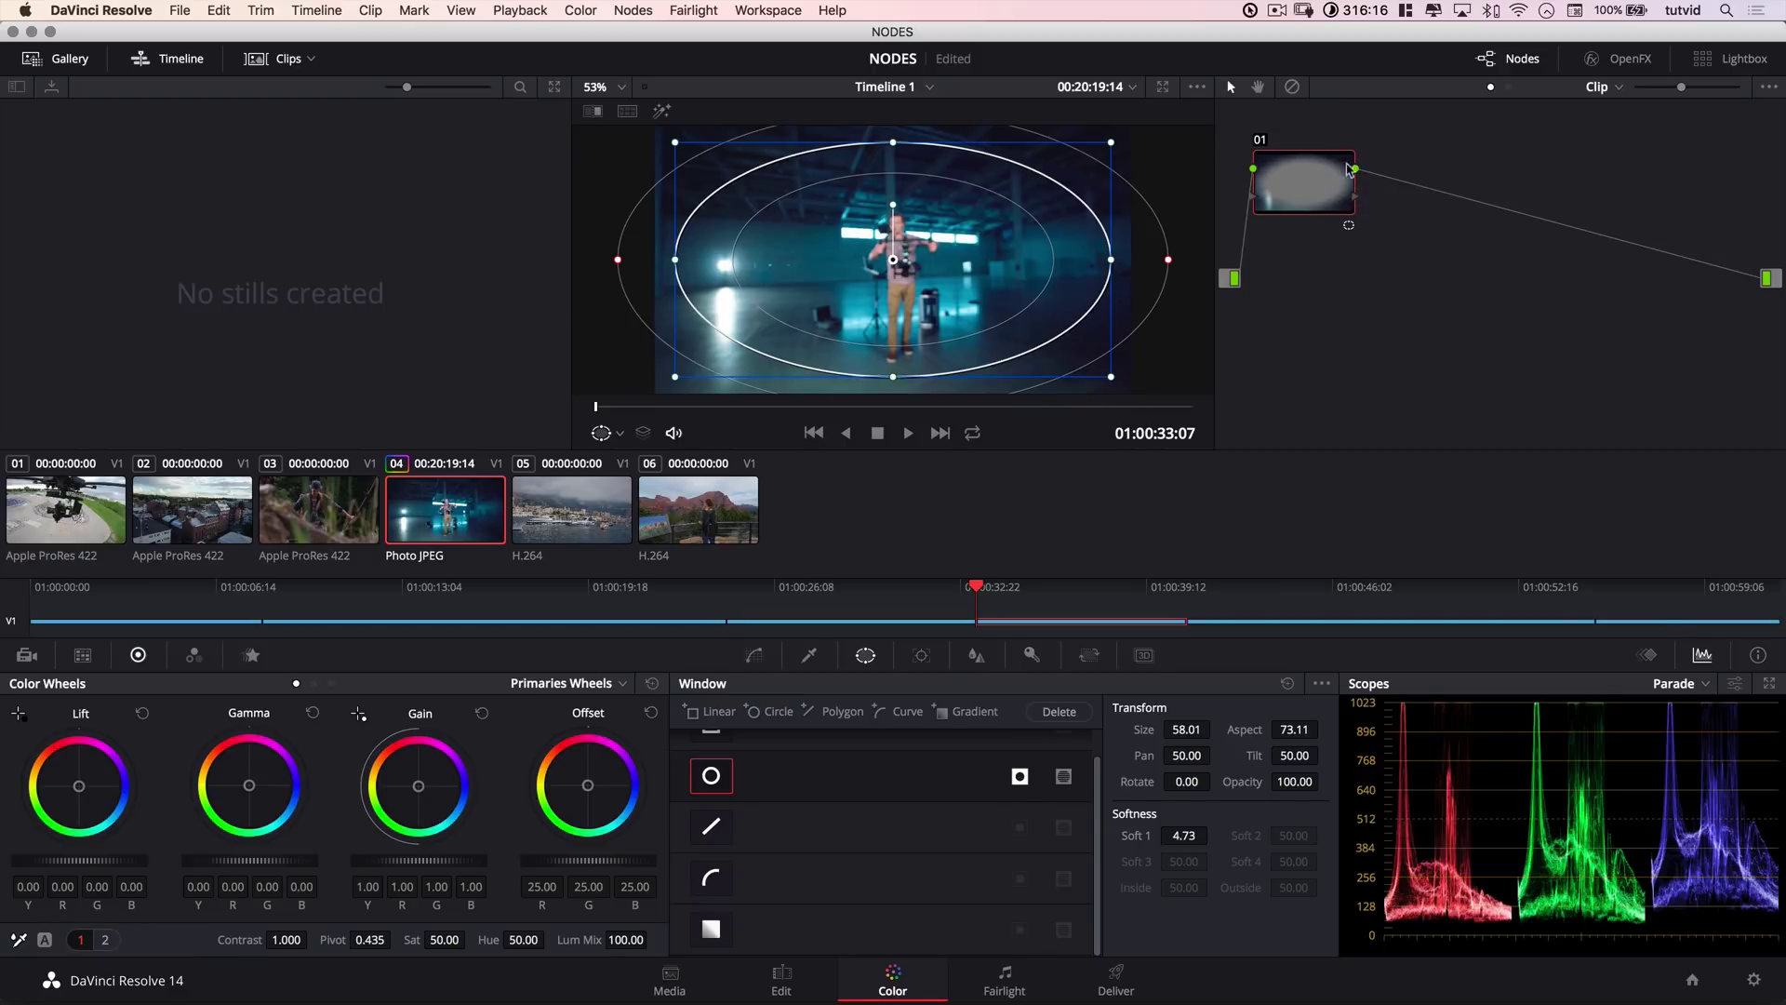
{"action": "left_click", "coordinate": [754, 655]}
Bend node 01's curve into an S with a lowered top end, then move and unlink the node.
{"action": "left_click_drag", "start_coordinate": [779, 893], "coordinate": [781, 904]}
{"action": "left_click_drag", "start_coordinate": [974, 792], "coordinate": [993, 776]}
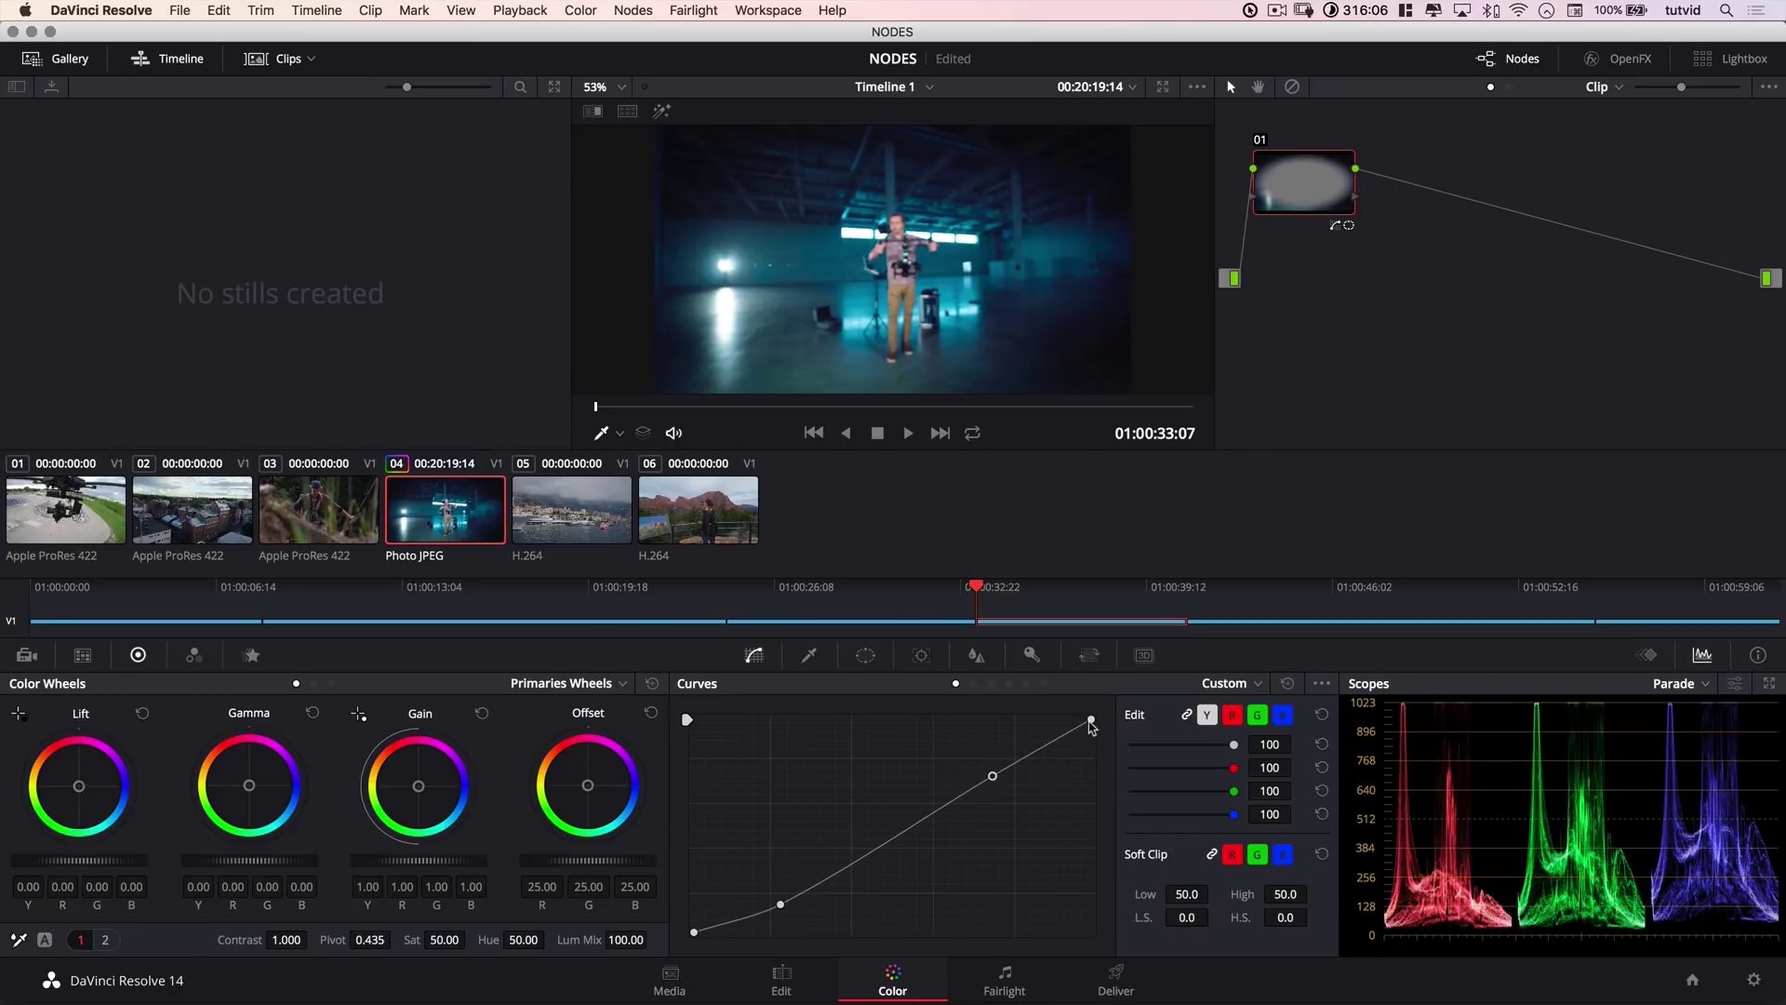
{"action": "left_click_drag", "start_coordinate": [1091, 719], "coordinate": [1093, 740]}
{"action": "mouse_move", "coordinate": [1300, 157]}
{"action": "left_mouse_down"}
{"action": "mouse_move", "coordinate": [1320, 154]}
{"action": "mouse_move", "coordinate": [1373, 394]}
{"action": "mouse_move", "coordinate": [1372, 142]}
{"action": "mouse_move", "coordinate": [1334, 163]}
{"action": "left_mouse_up"}
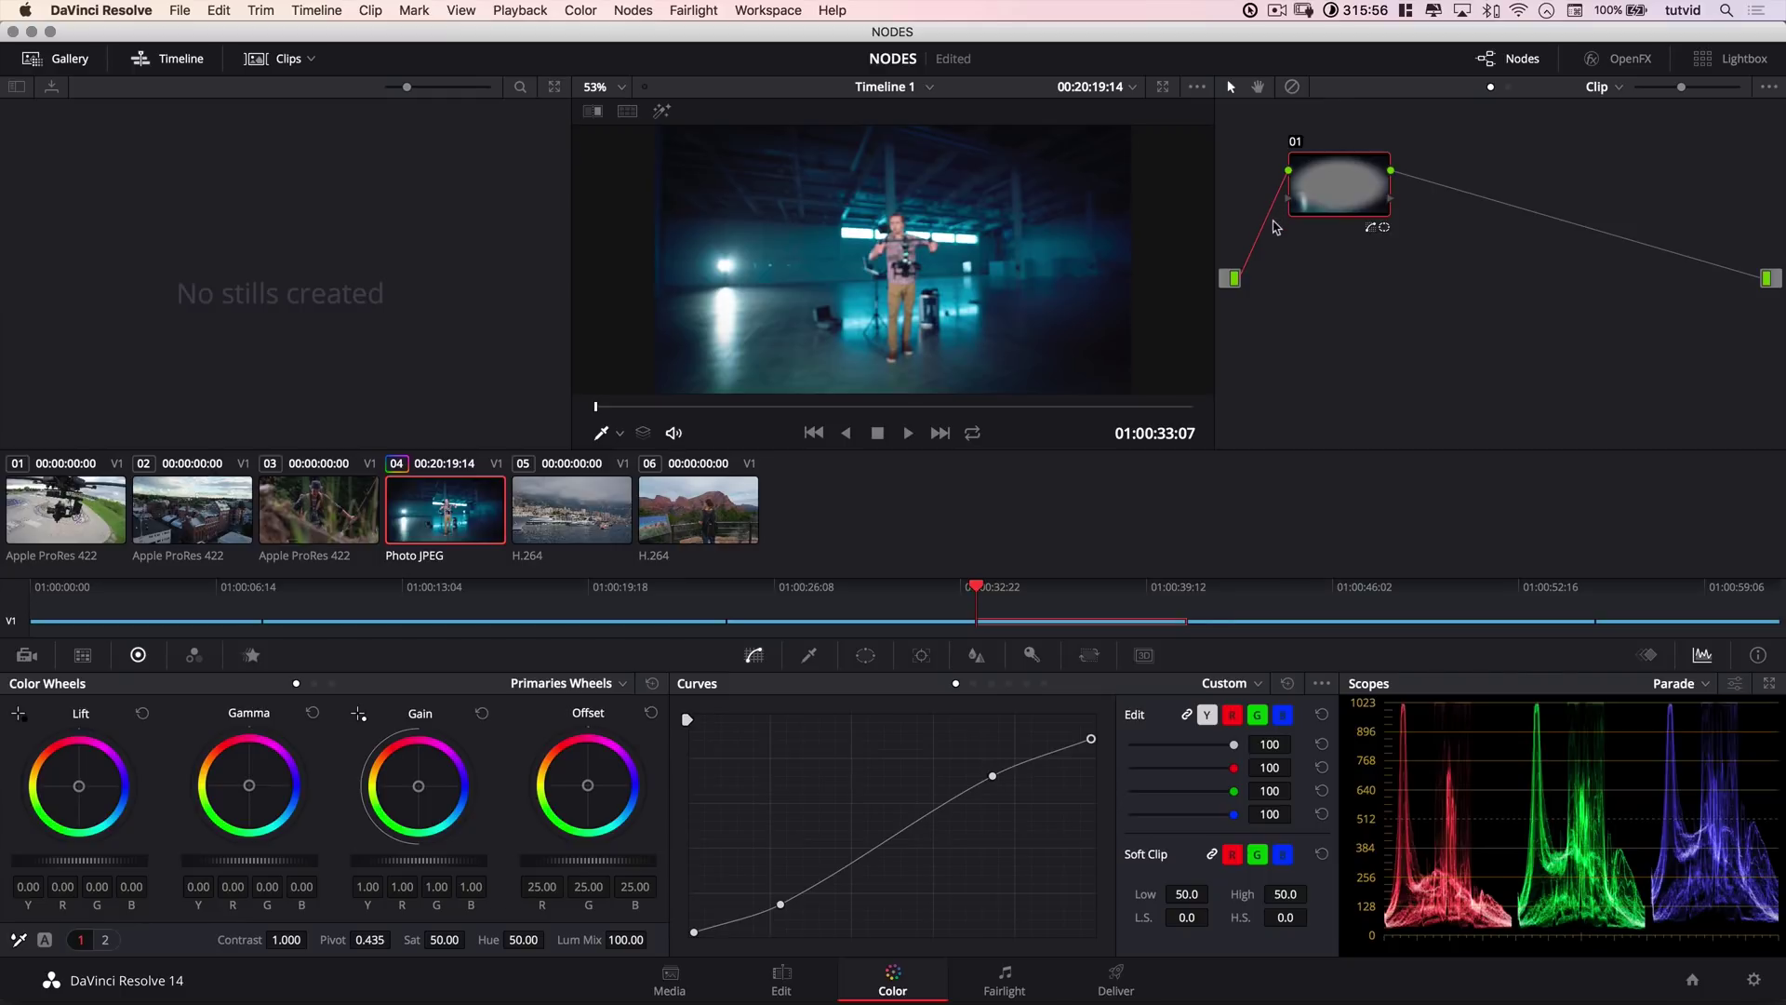
{"action": "key", "text": "BackSpace"}
{"action": "key", "text": "BackSpace"}
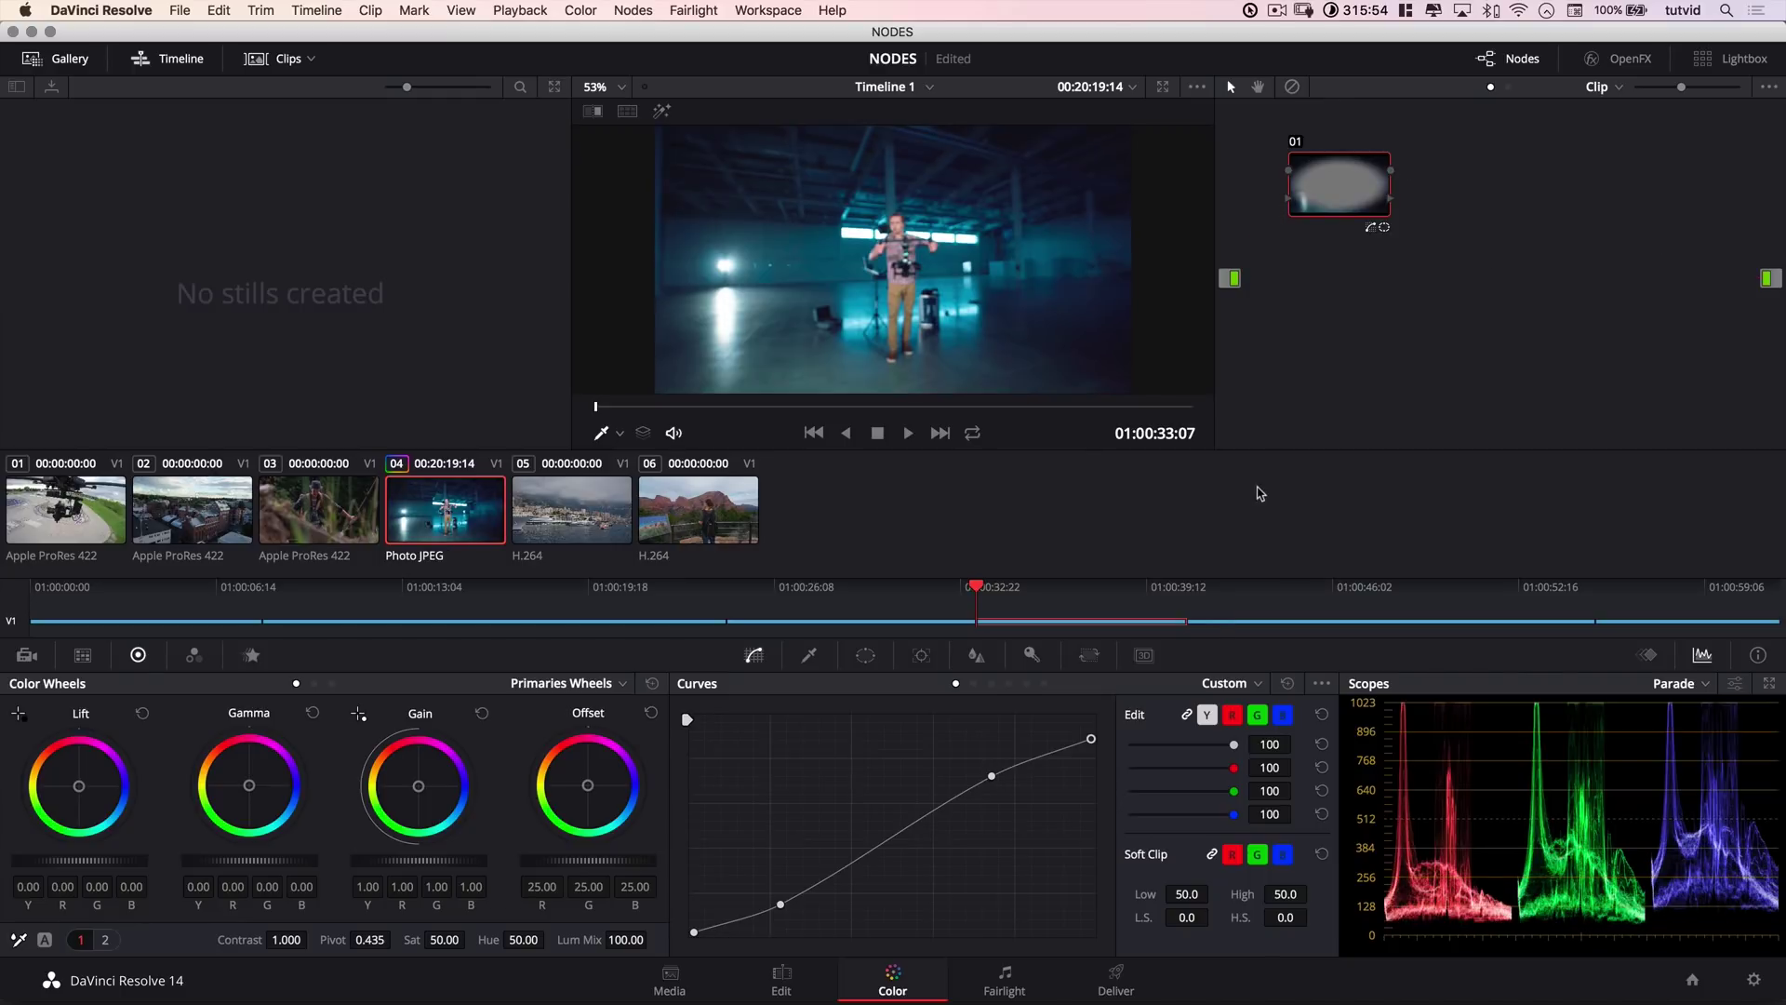
{"action": "left_click_drag", "start_coordinate": [1367, 214], "coordinate": [1392, 224]}
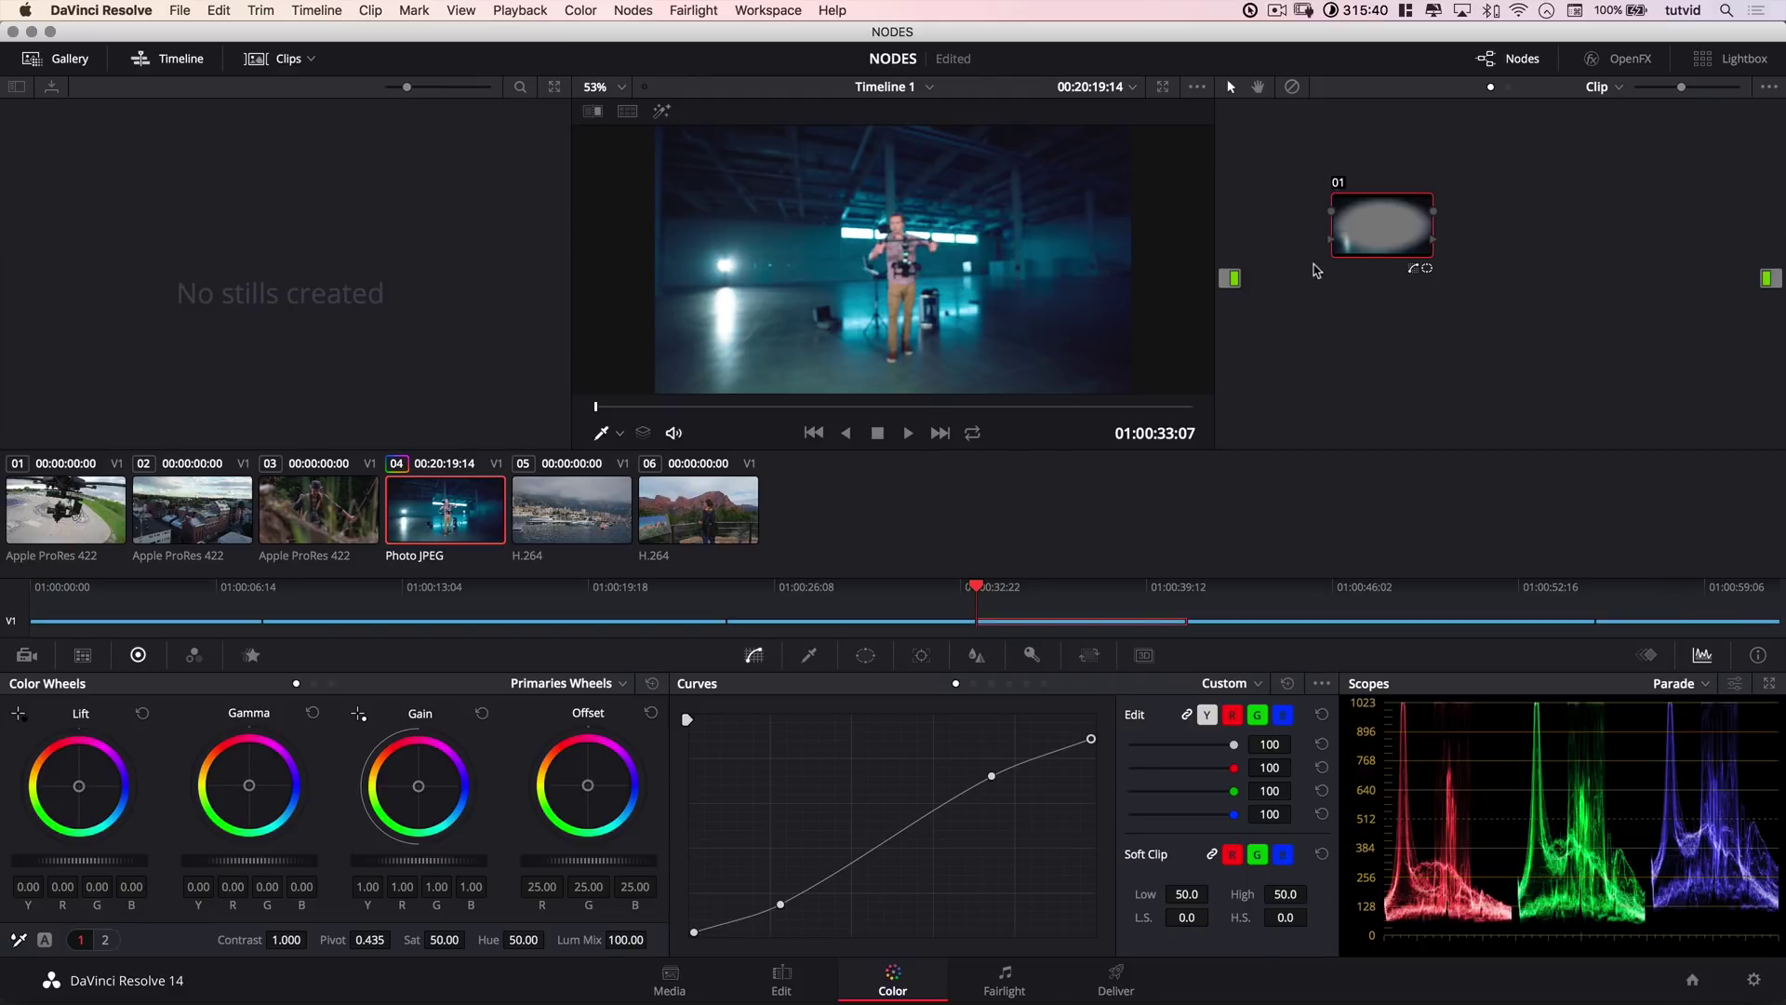
{"action": "left_click_drag", "start_coordinate": [1236, 281], "coordinate": [1382, 230]}
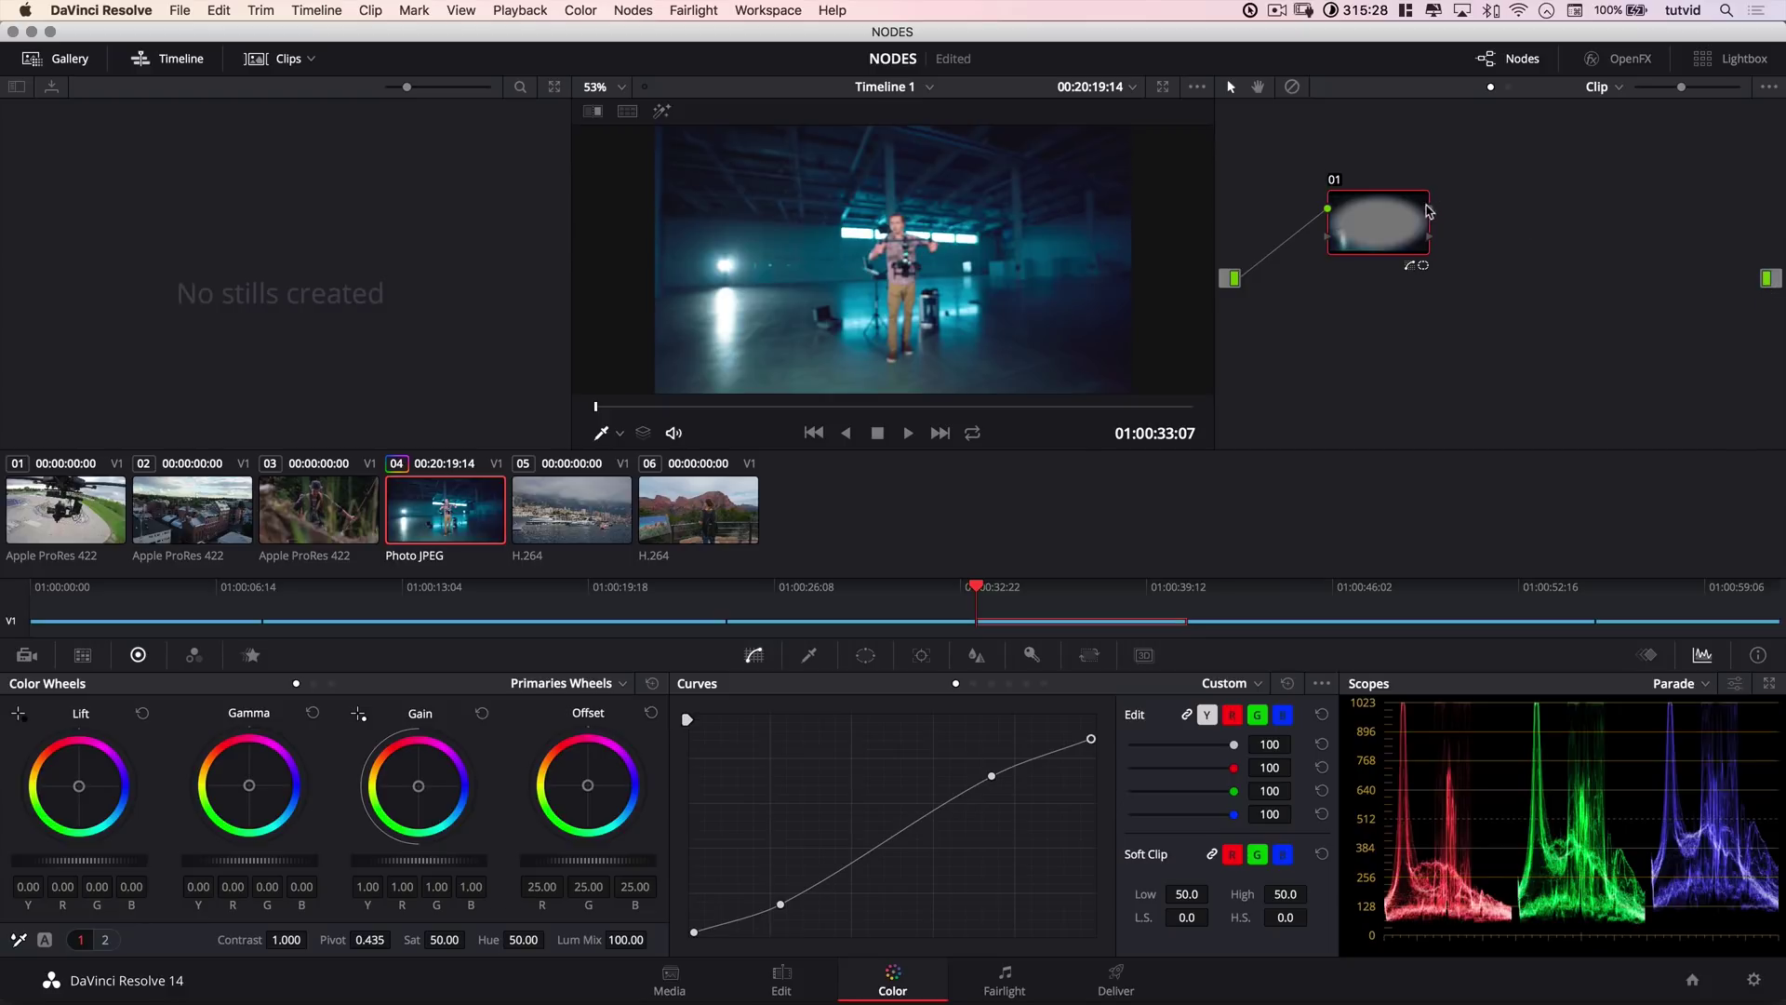
{"action": "left_click_drag", "start_coordinate": [1433, 214], "coordinate": [1766, 277]}
{"action": "left_click_drag", "start_coordinate": [1395, 231], "coordinate": [1354, 206]}
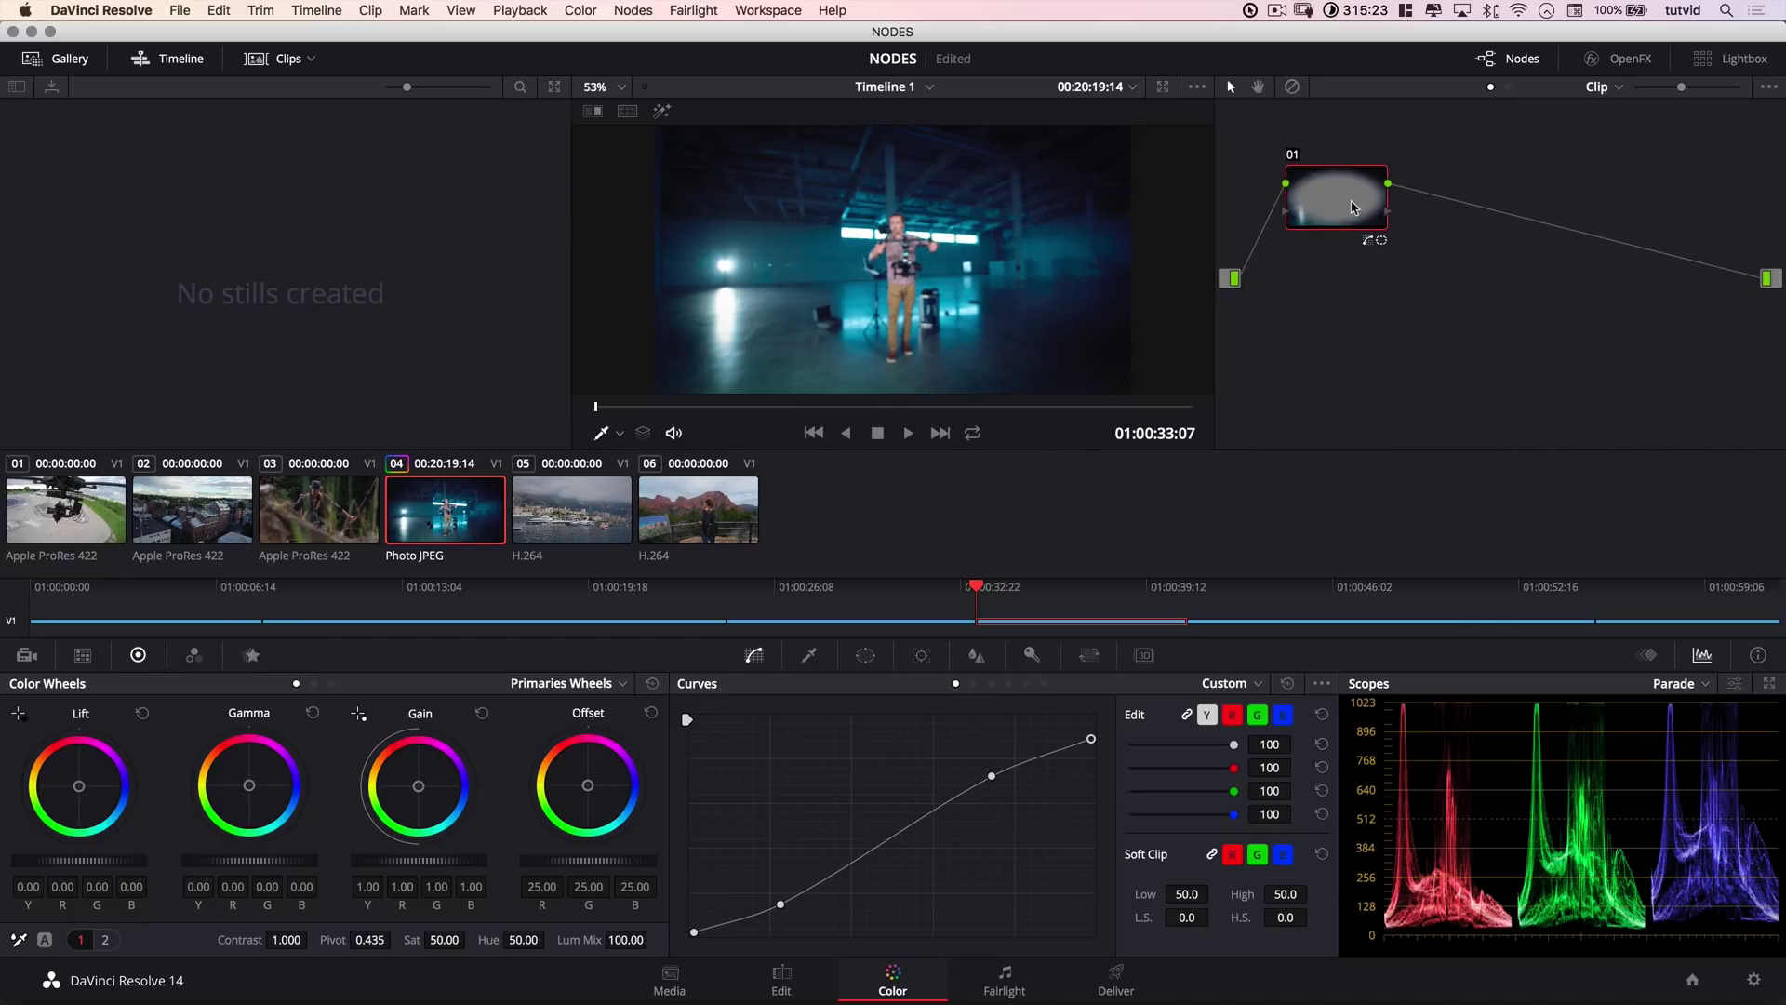
{"action": "right_click", "coordinate": [1403, 317]}
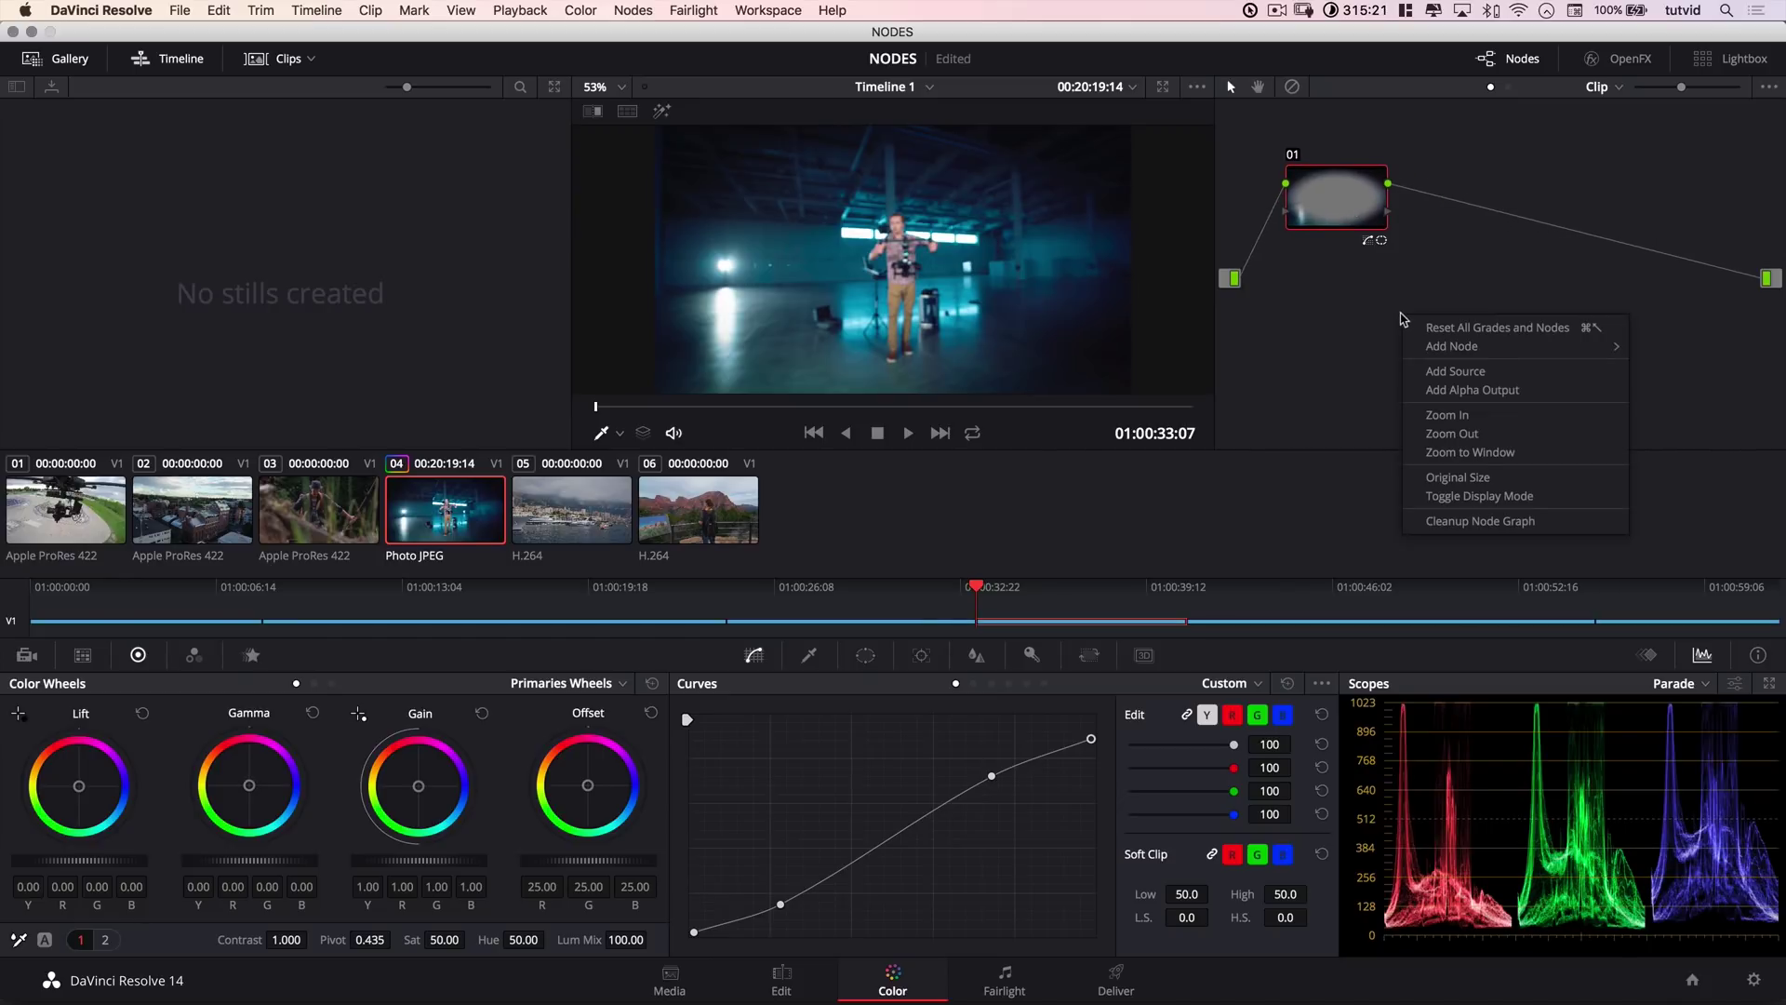
{"action": "mouse_move", "coordinate": [1492, 352]}
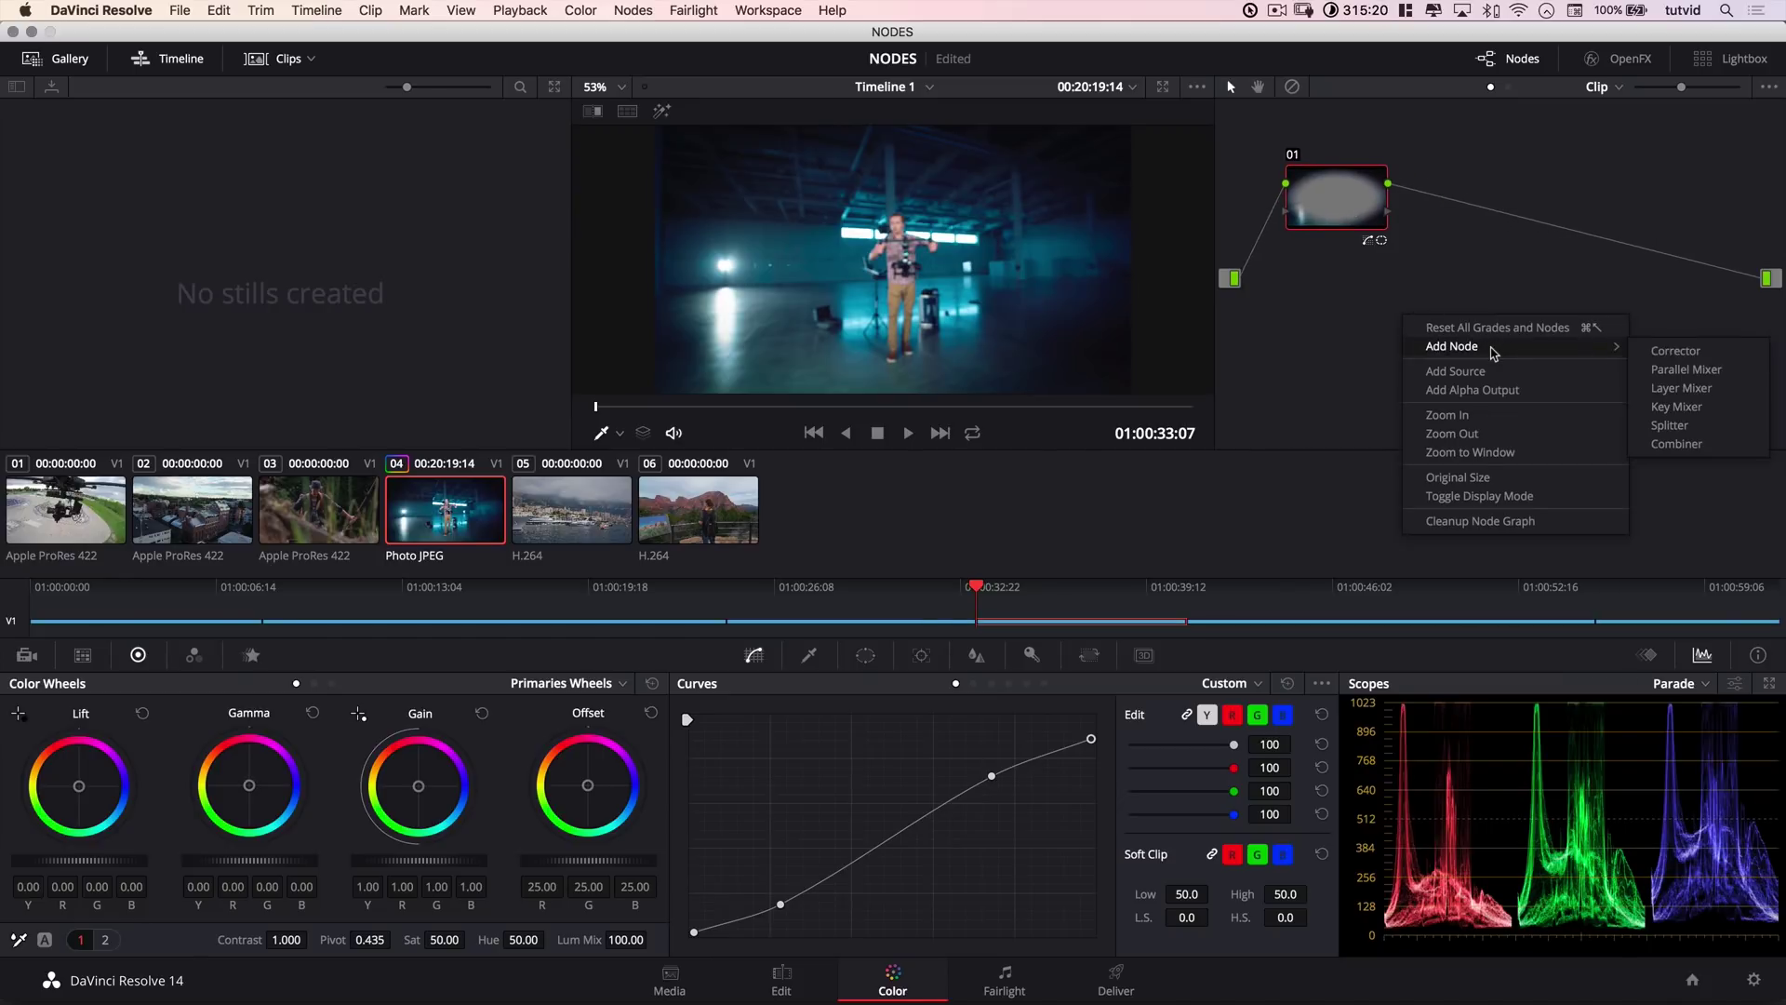
{"action": "left_click", "coordinate": [1675, 352]}
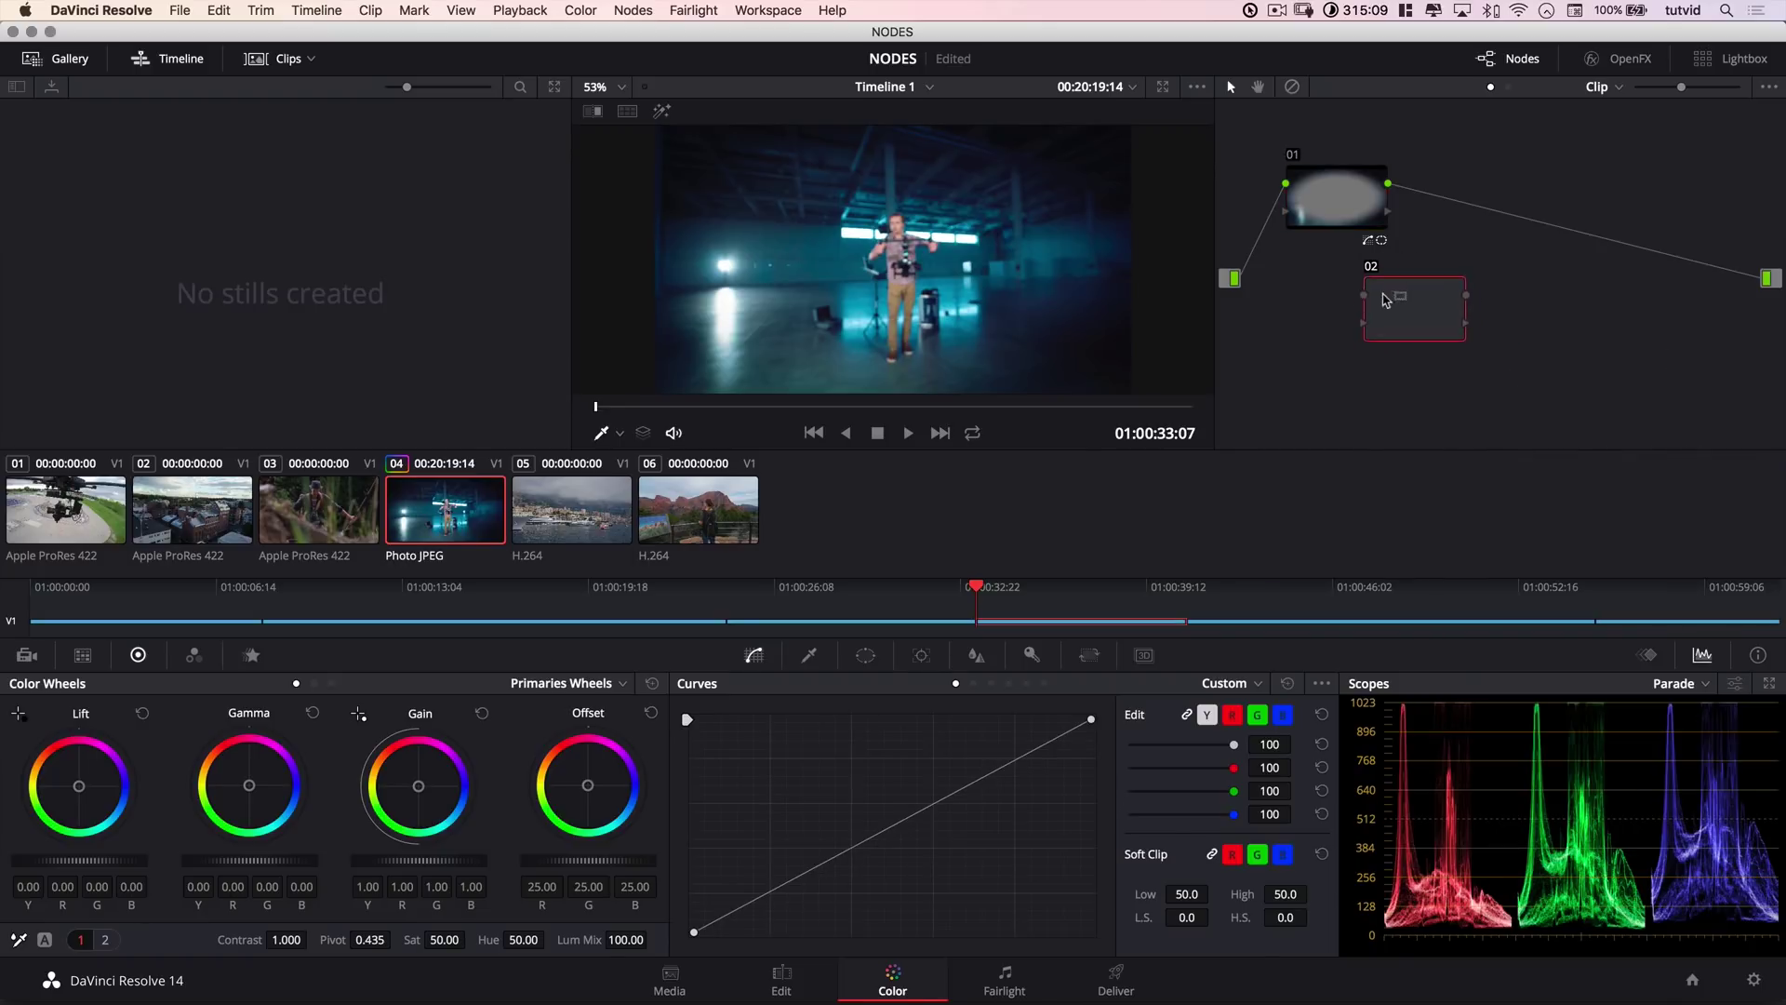
{"action": "left_click_drag", "start_coordinate": [1422, 313], "coordinate": [1451, 318]}
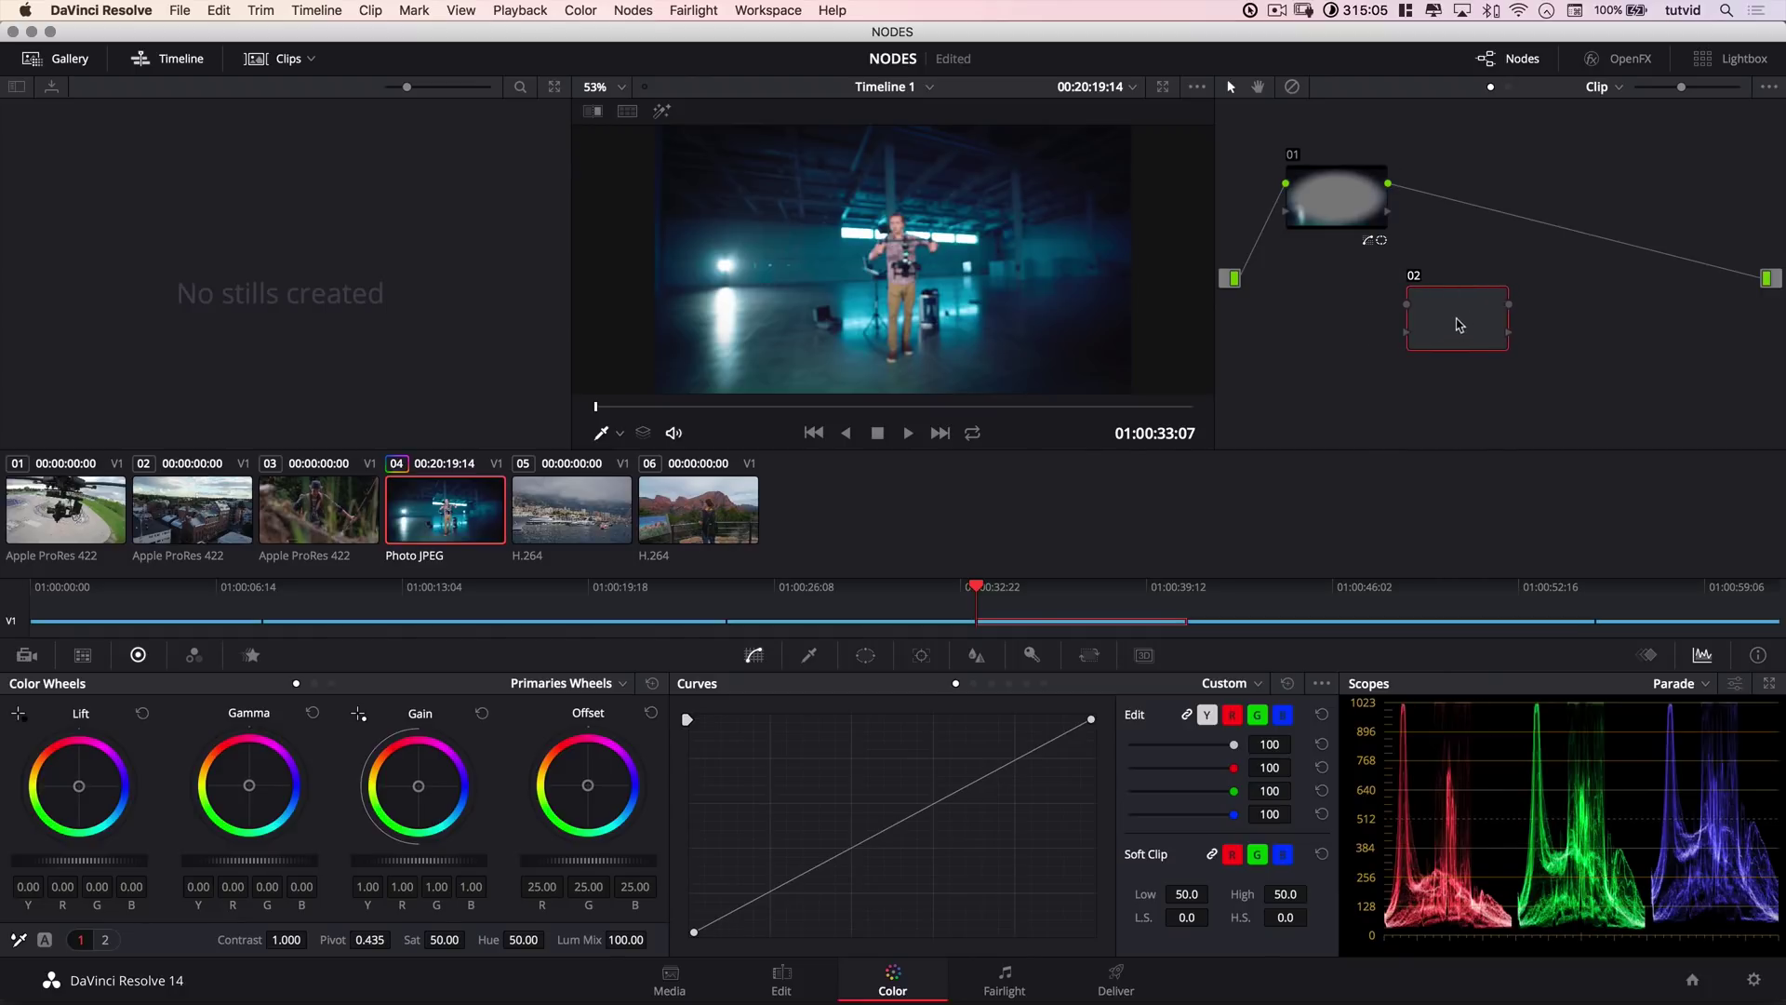
{"action": "mouse_move", "coordinate": [1459, 324]}
{"action": "left_mouse_down"}
{"action": "mouse_move", "coordinate": [1406, 343]}
{"action": "mouse_move", "coordinate": [1487, 332]}
{"action": "mouse_move", "coordinate": [1456, 326]}
{"action": "left_mouse_up"}
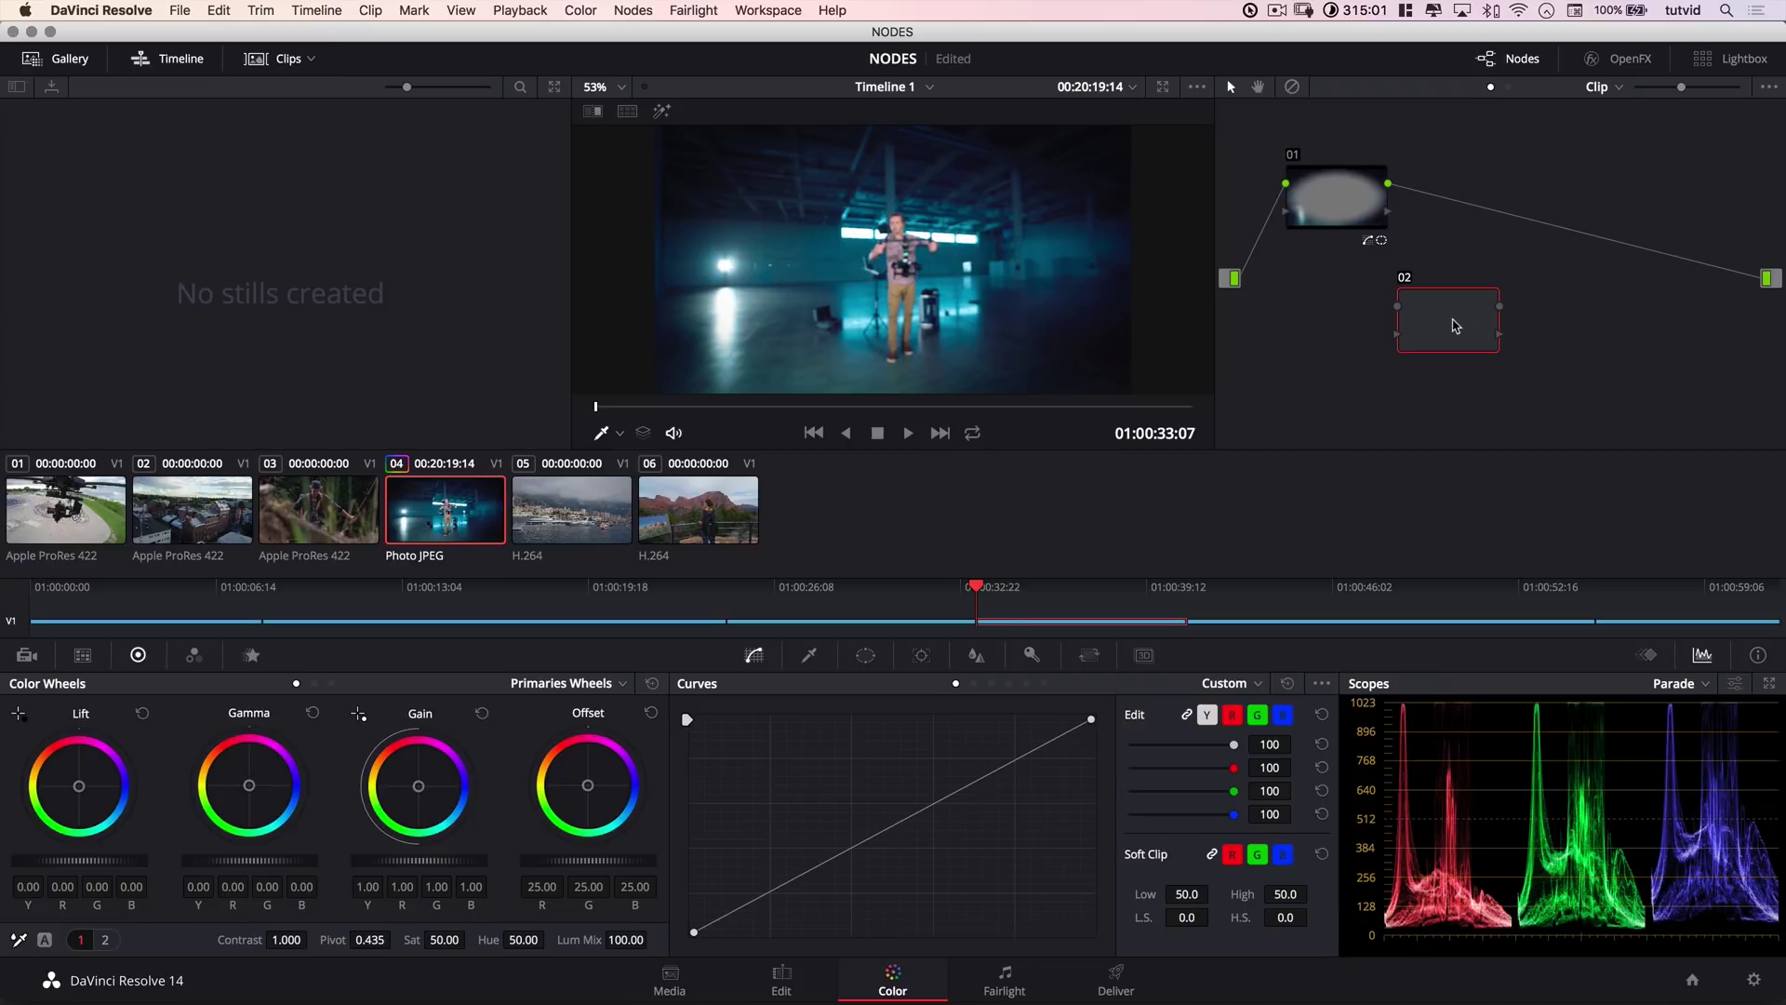
{"action": "left_click_drag", "start_coordinate": [1456, 326], "coordinate": [1489, 190]}
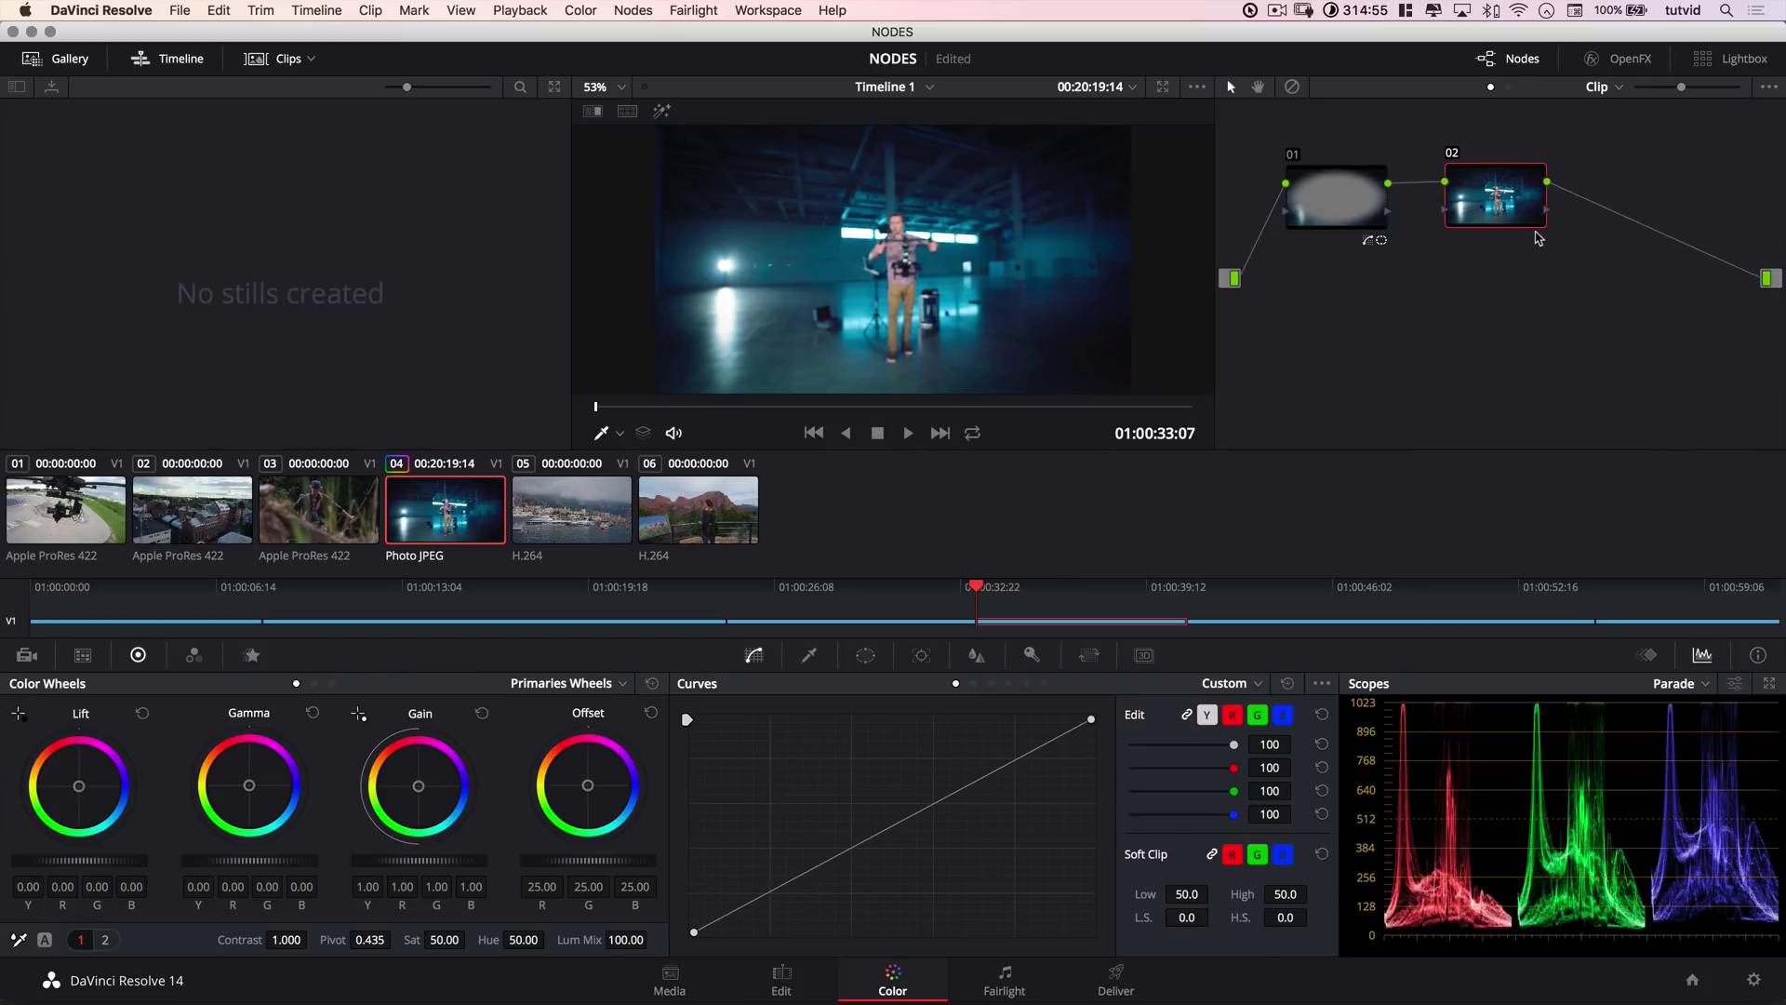
{"action": "right_click", "coordinate": [1501, 193]}
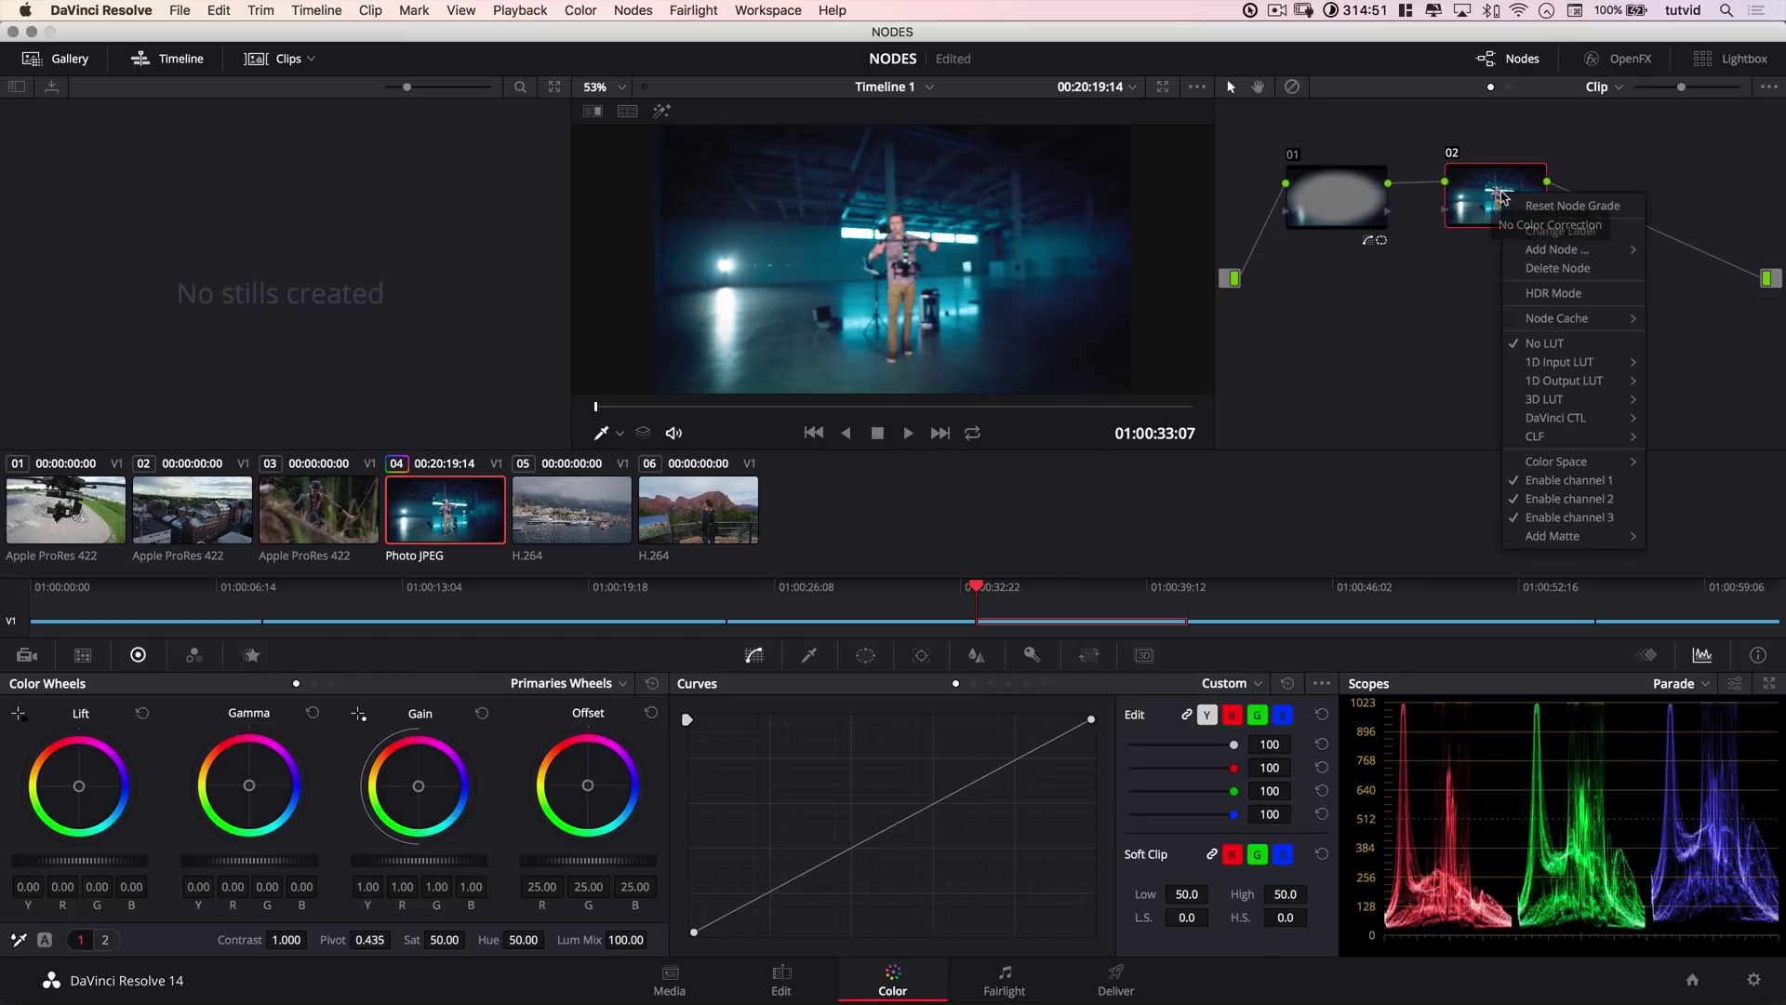
{"action": "left_click", "coordinate": [1547, 269]}
{"action": "mouse_move", "coordinate": [1352, 190]}
{"action": "left_mouse_down"}
{"action": "mouse_move", "coordinate": [1377, 186]}
{"action": "mouse_move", "coordinate": [1327, 200]}
{"action": "left_mouse_up"}
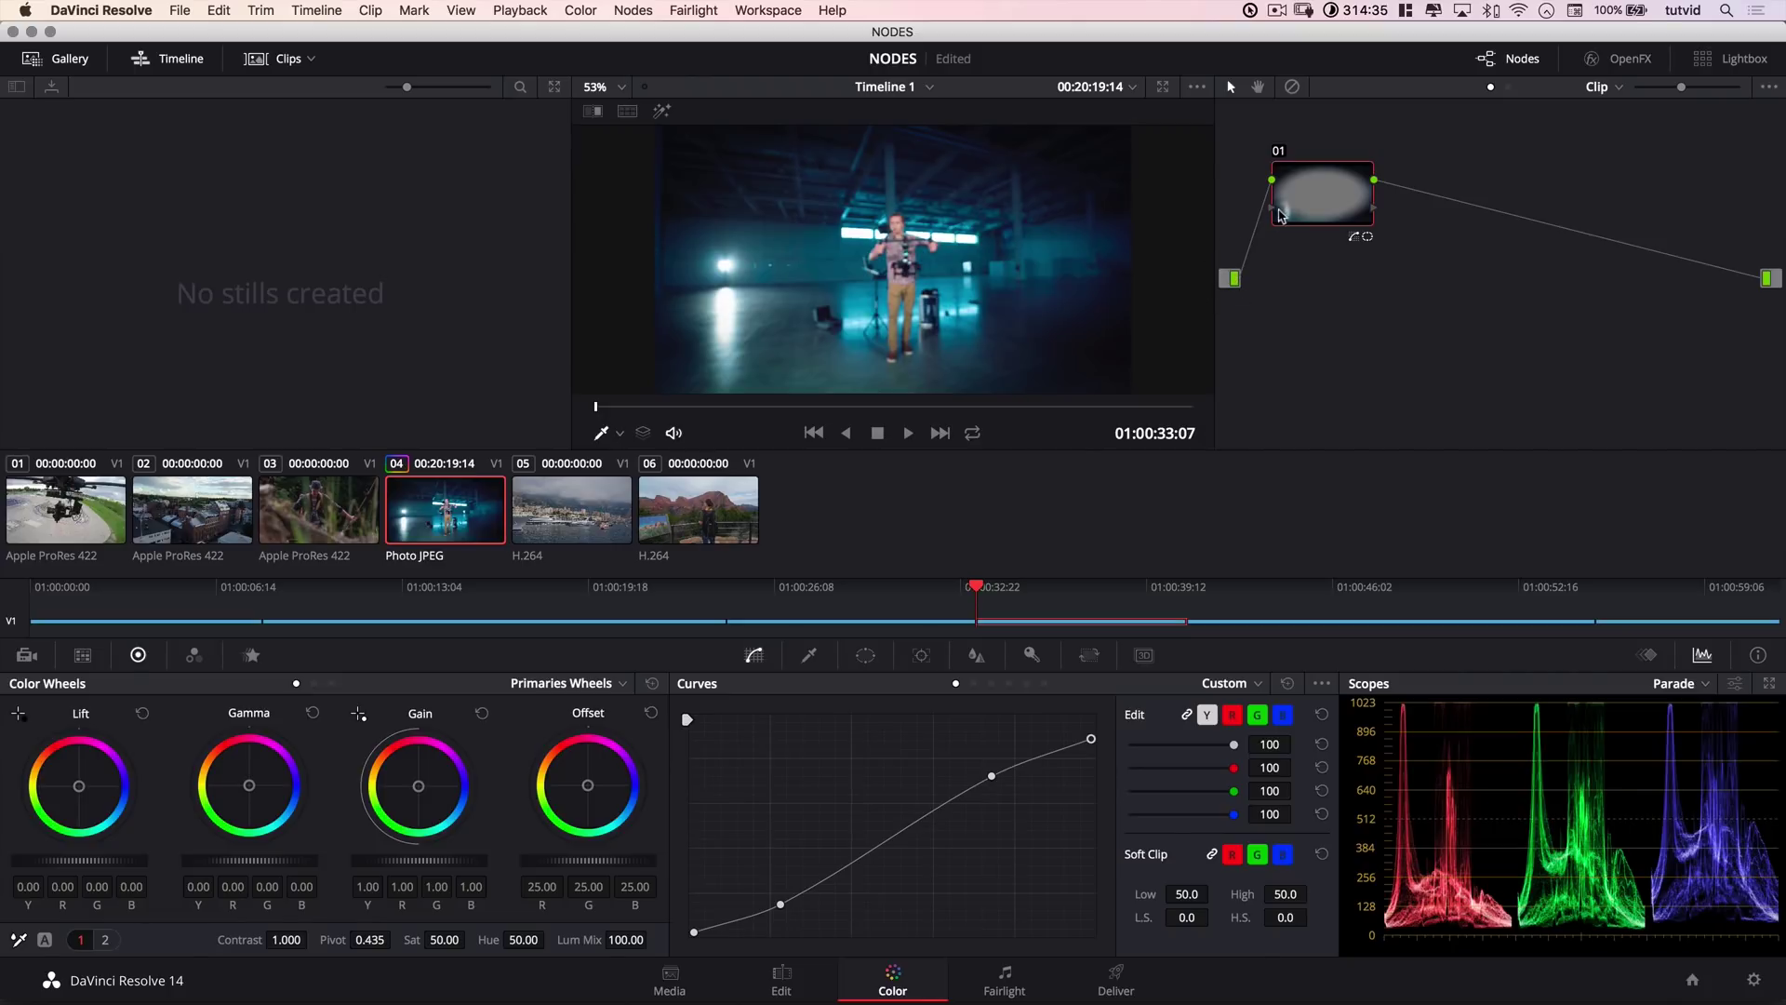
{"action": "left_click_drag", "start_coordinate": [1314, 196], "coordinate": [1293, 180]}
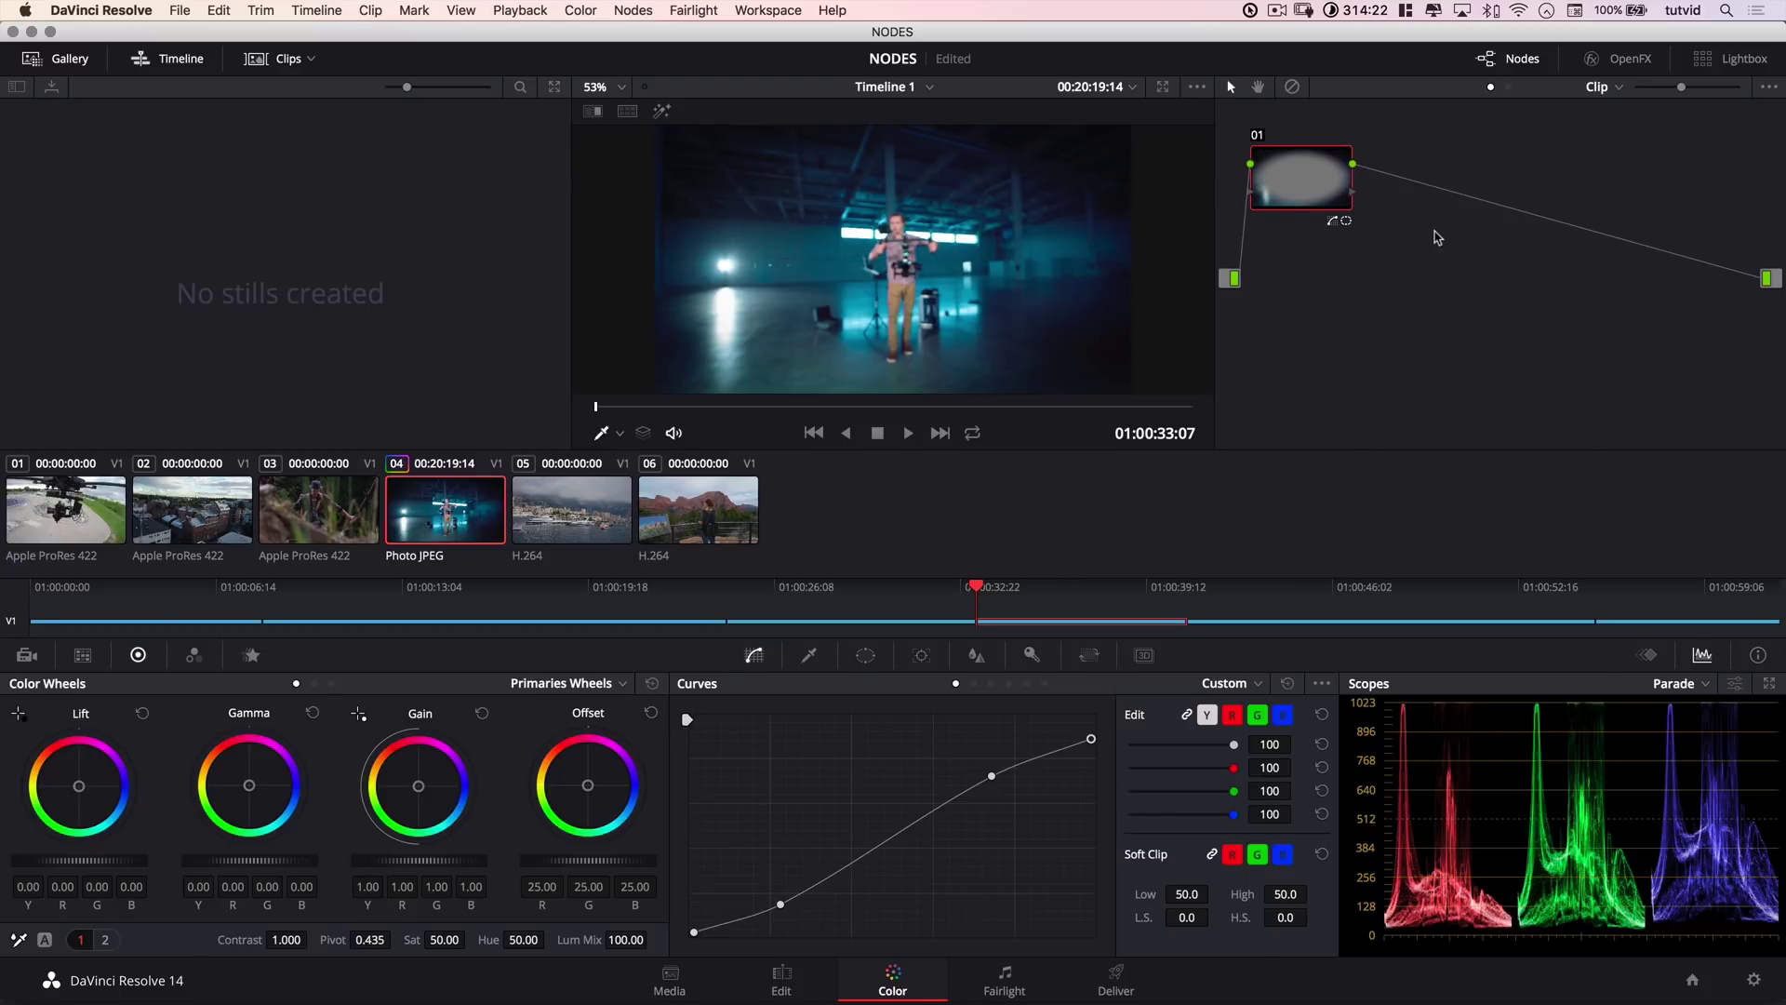
{"action": "right_click", "coordinate": [1385, 249]}
{"action": "mouse_move", "coordinate": [1515, 282]}
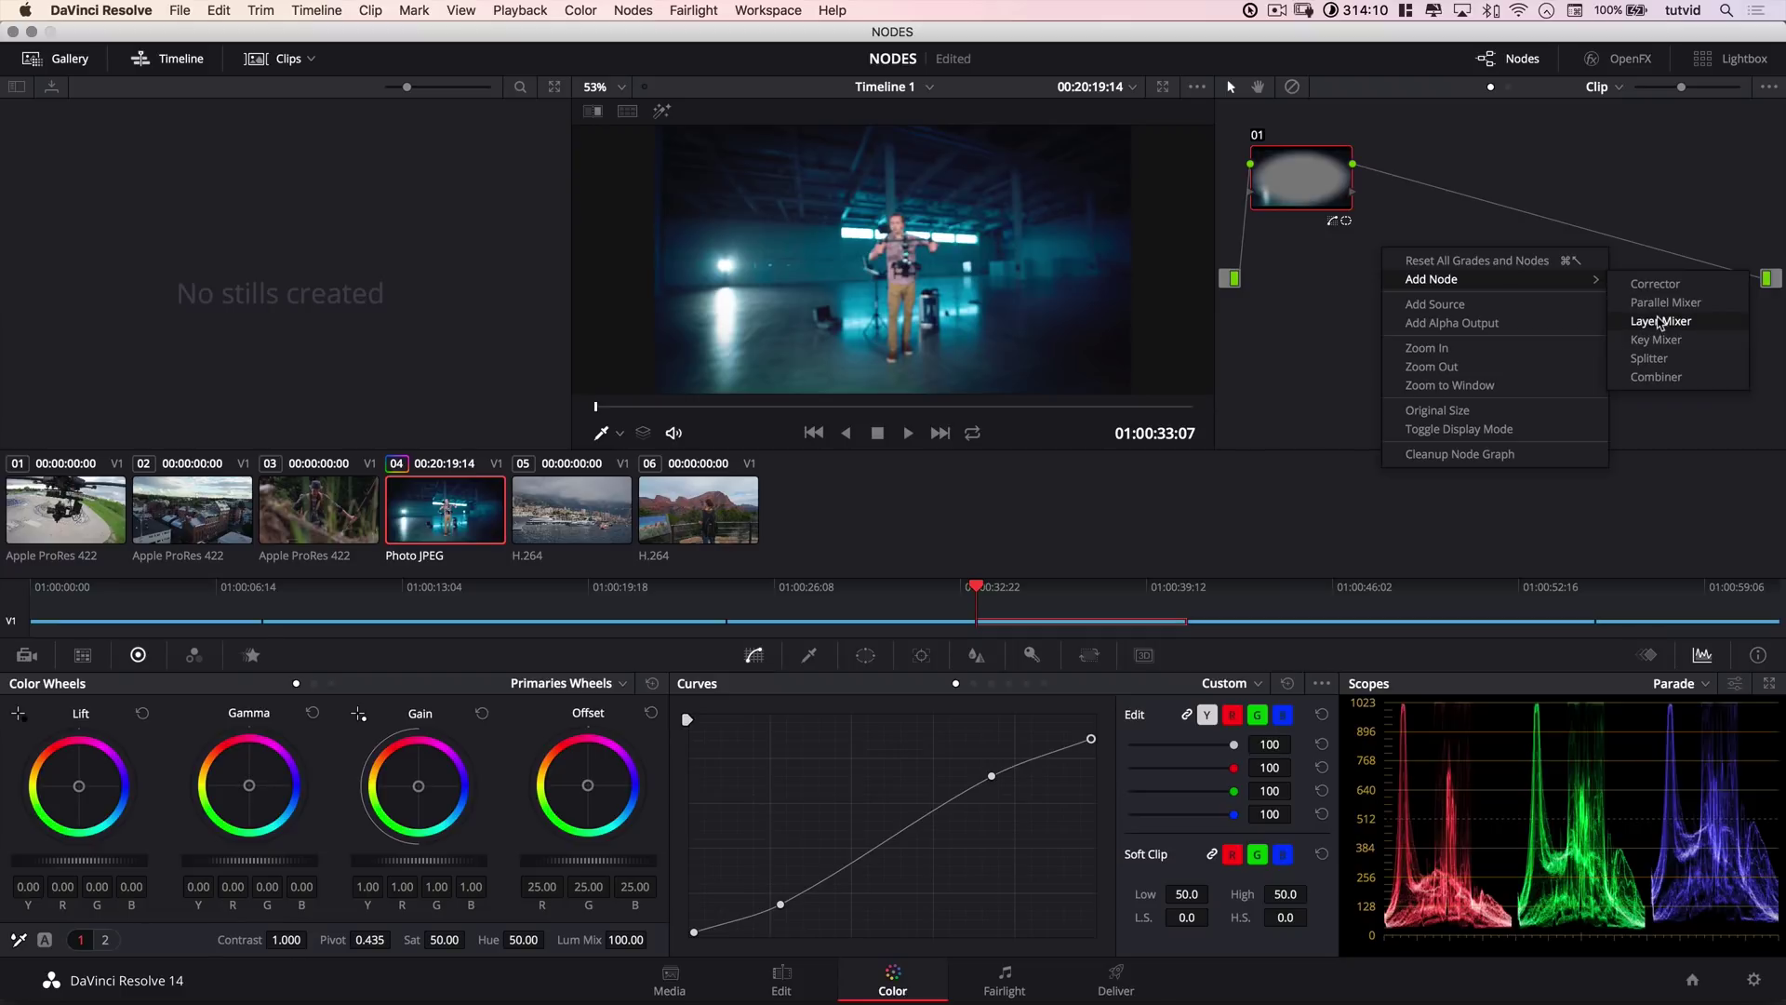
{"action": "left_click", "coordinate": [1296, 332]}
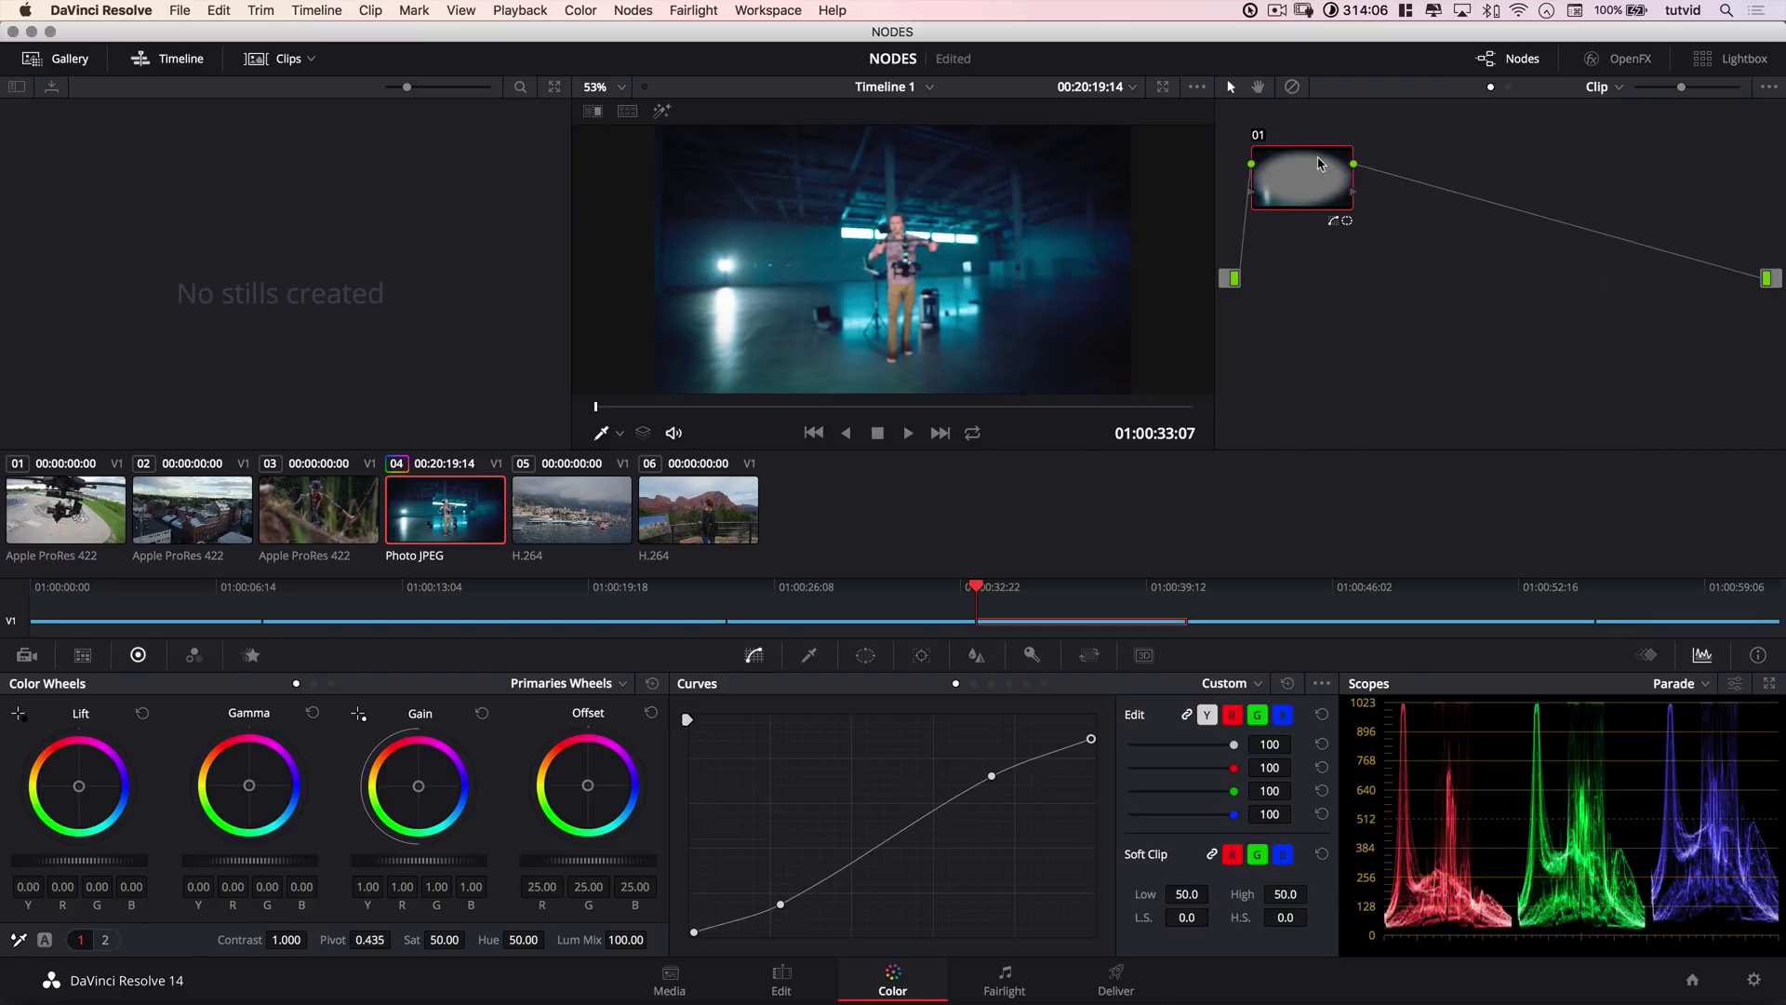
{"action": "left_click_drag", "start_coordinate": [1312, 164], "coordinate": [1322, 165]}
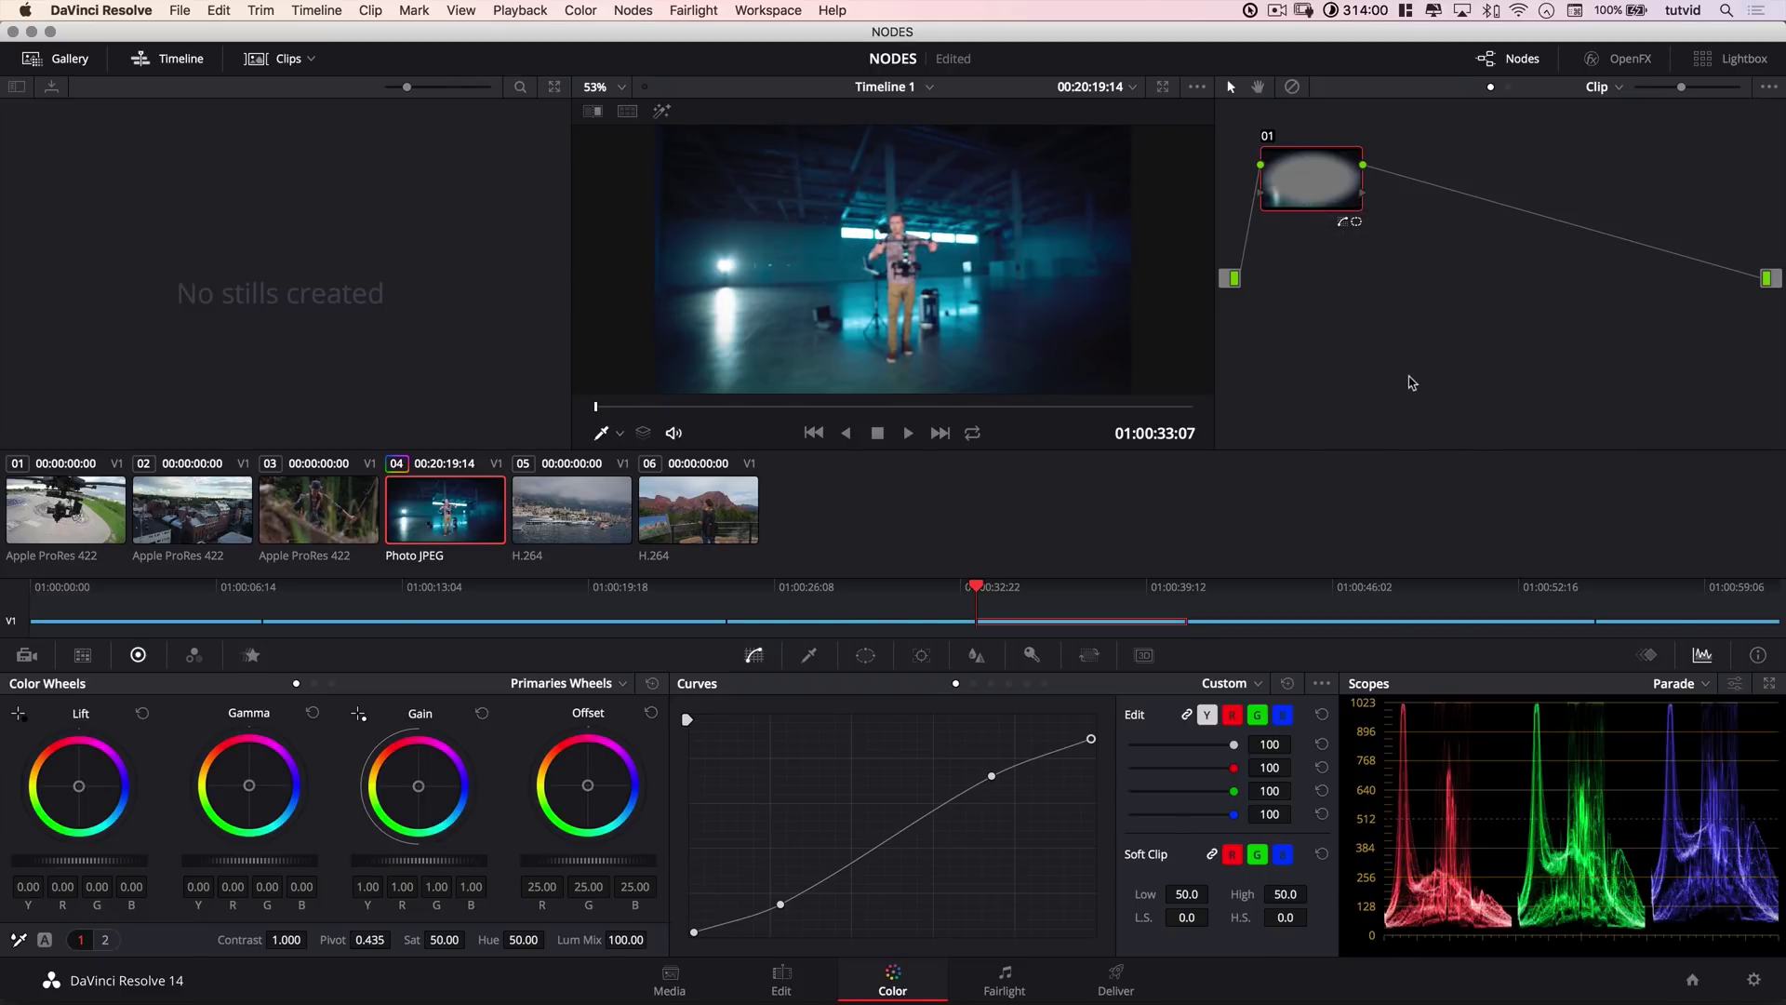
Add serial node 02, lift node 01's curve black point slightly, and toggle node 01 to compare.
{"action": "key", "text": "alt+s"}
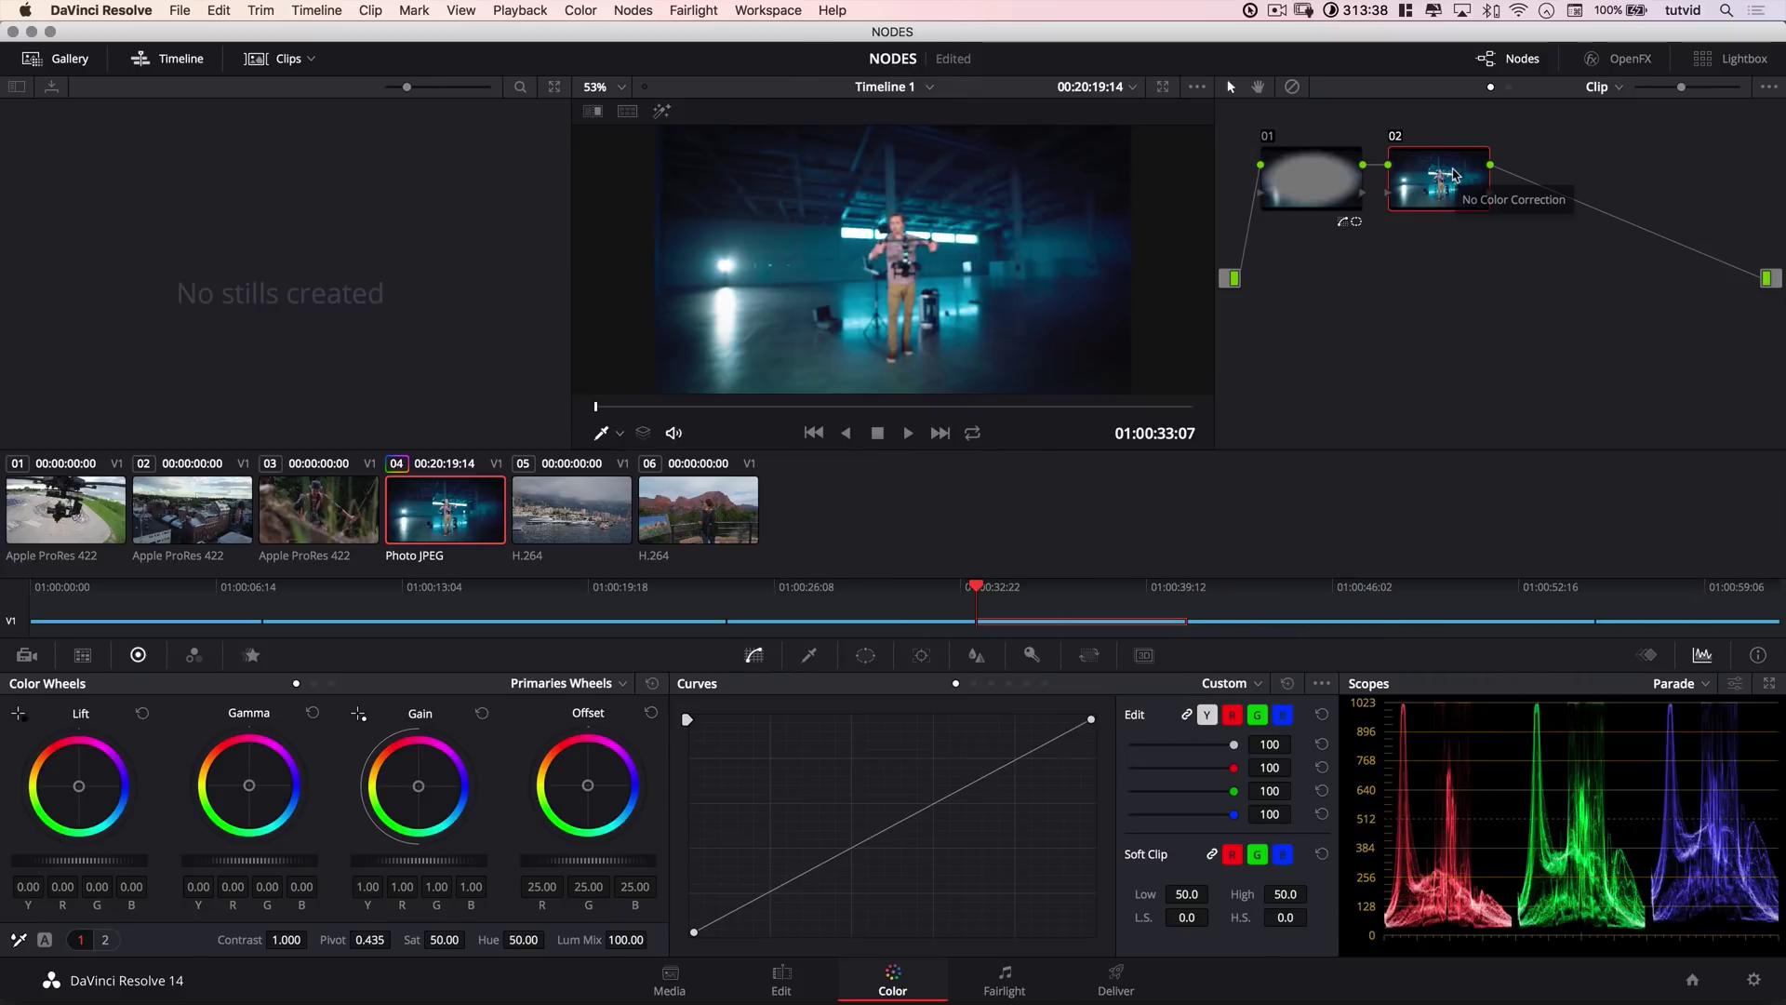
{"action": "left_click", "coordinate": [1313, 173]}
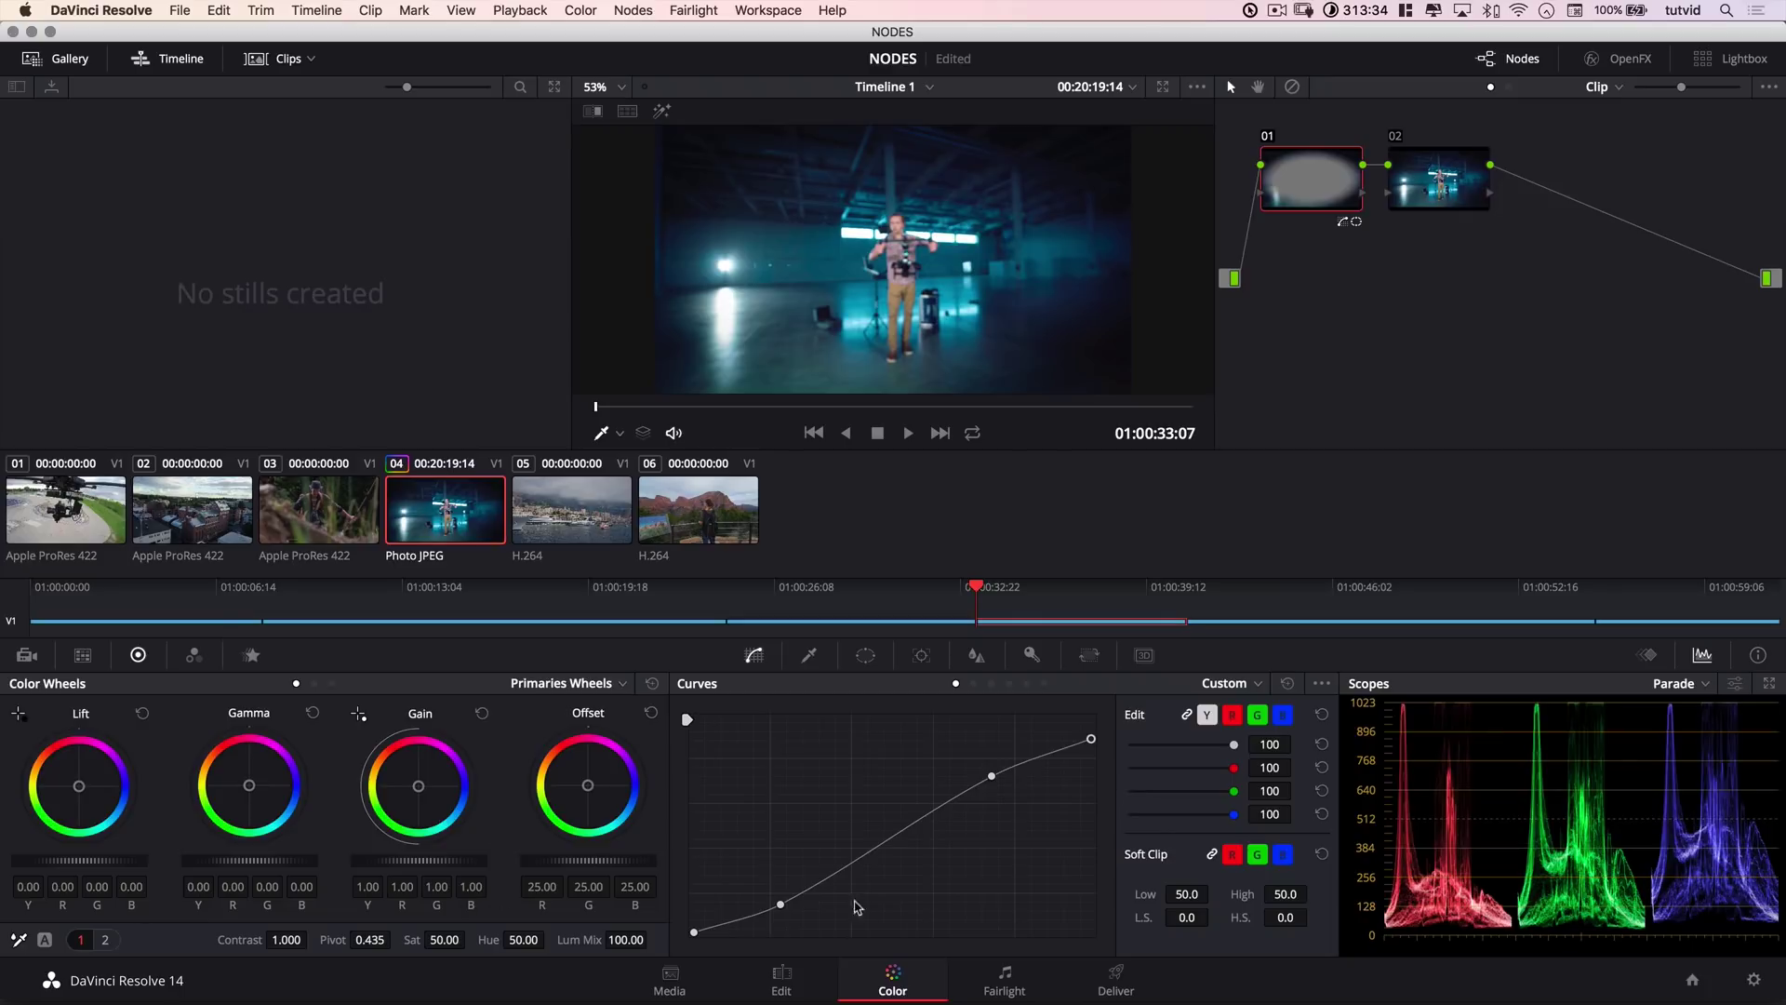
{"action": "mouse_move", "coordinate": [693, 933]}
{"action": "left_mouse_down"}
{"action": "mouse_move", "coordinate": [686, 909]}
{"action": "mouse_move", "coordinate": [694, 932]}
{"action": "left_mouse_up"}
{"action": "key", "text": "super+d"}
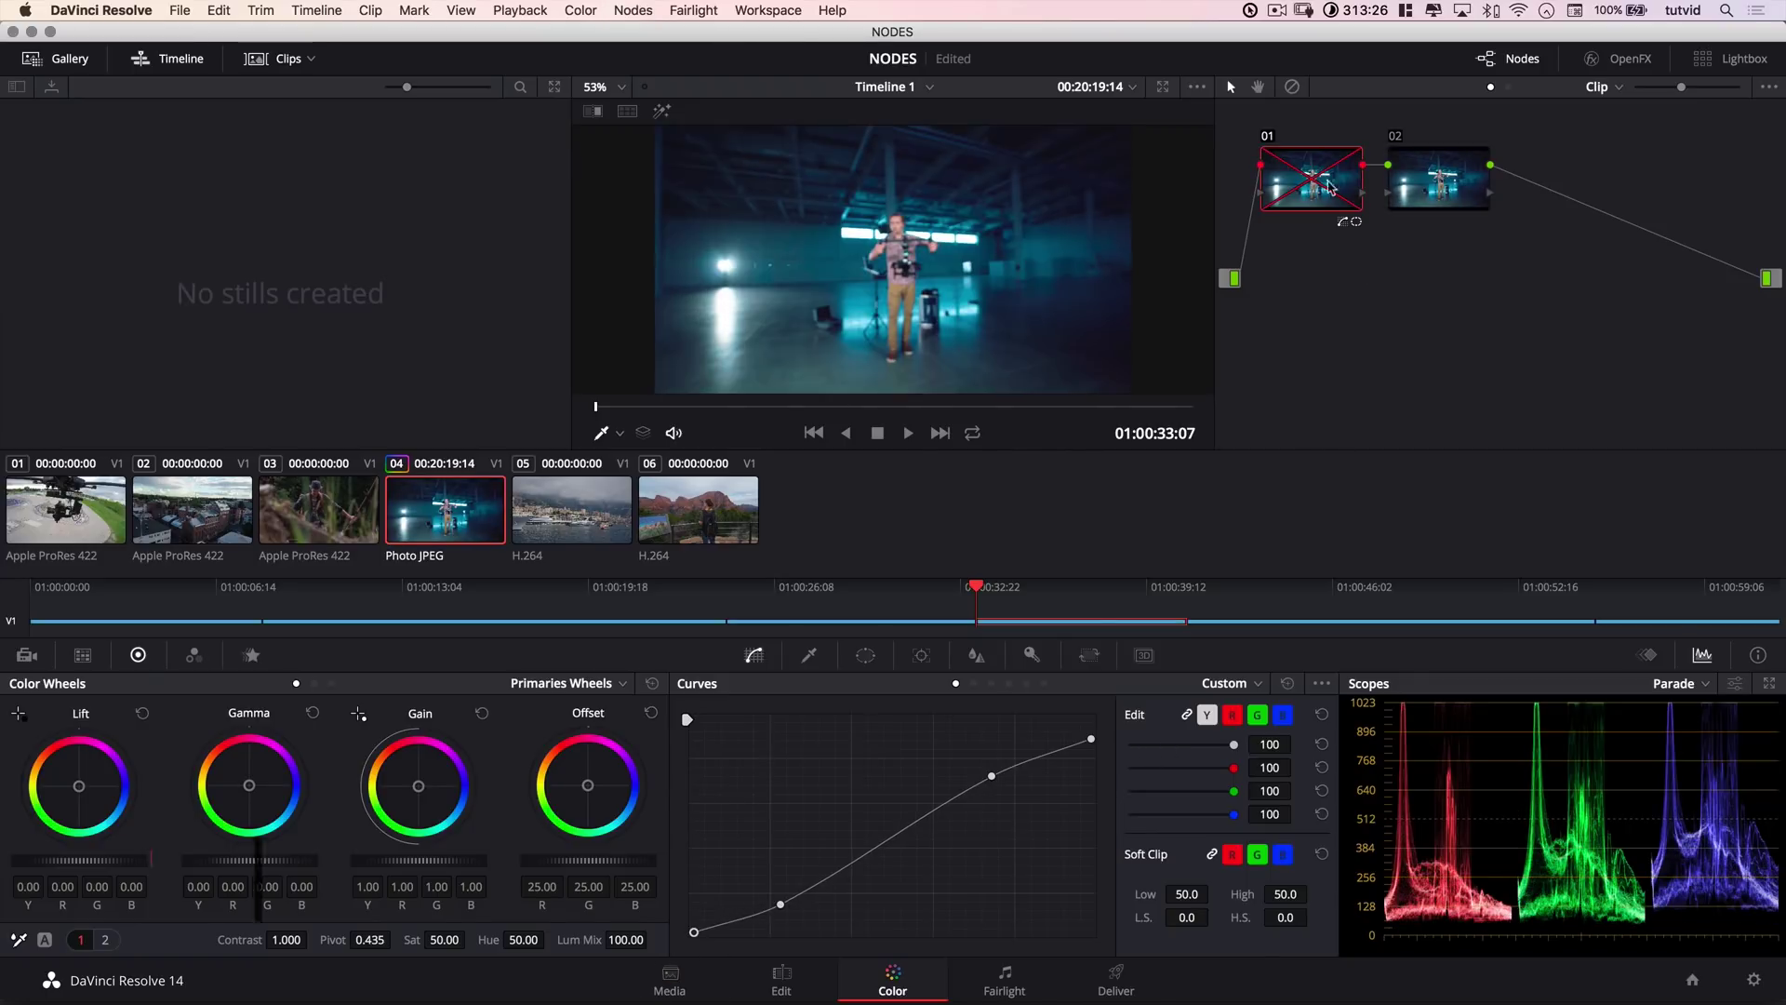
{"action": "key", "text": "super+d"}
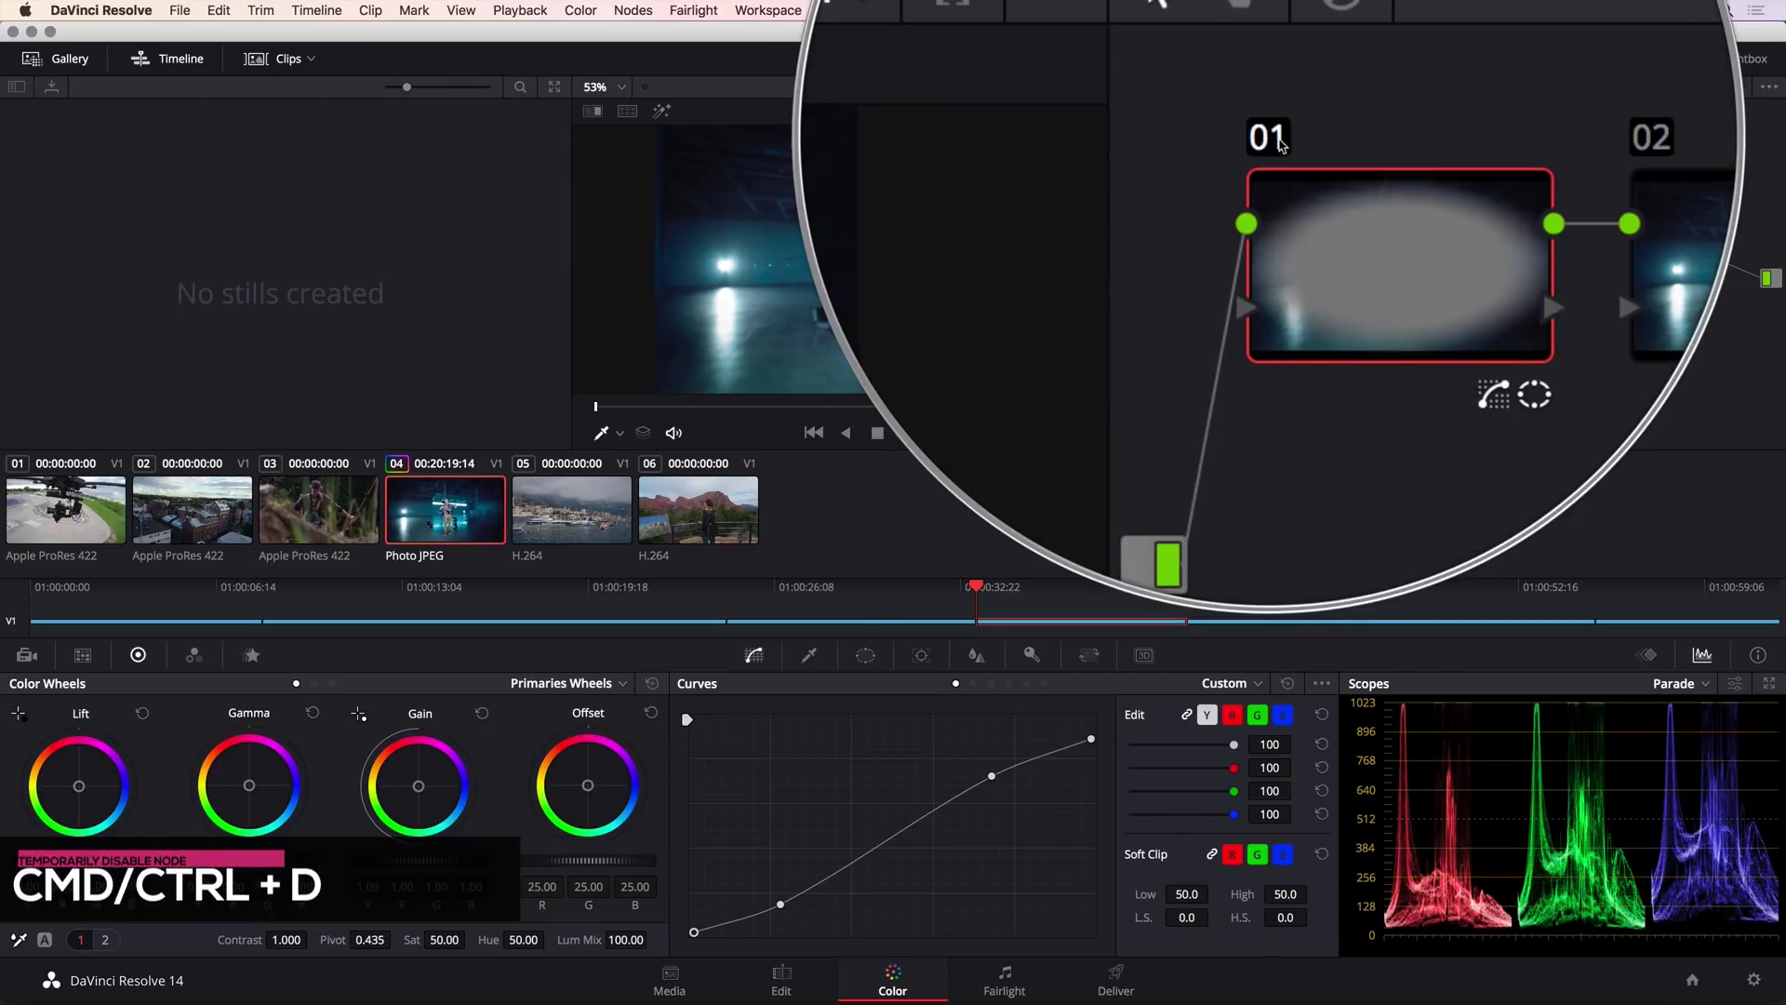
{"action": "key", "text": "super+d"}
{"action": "key", "text": "super+d"}
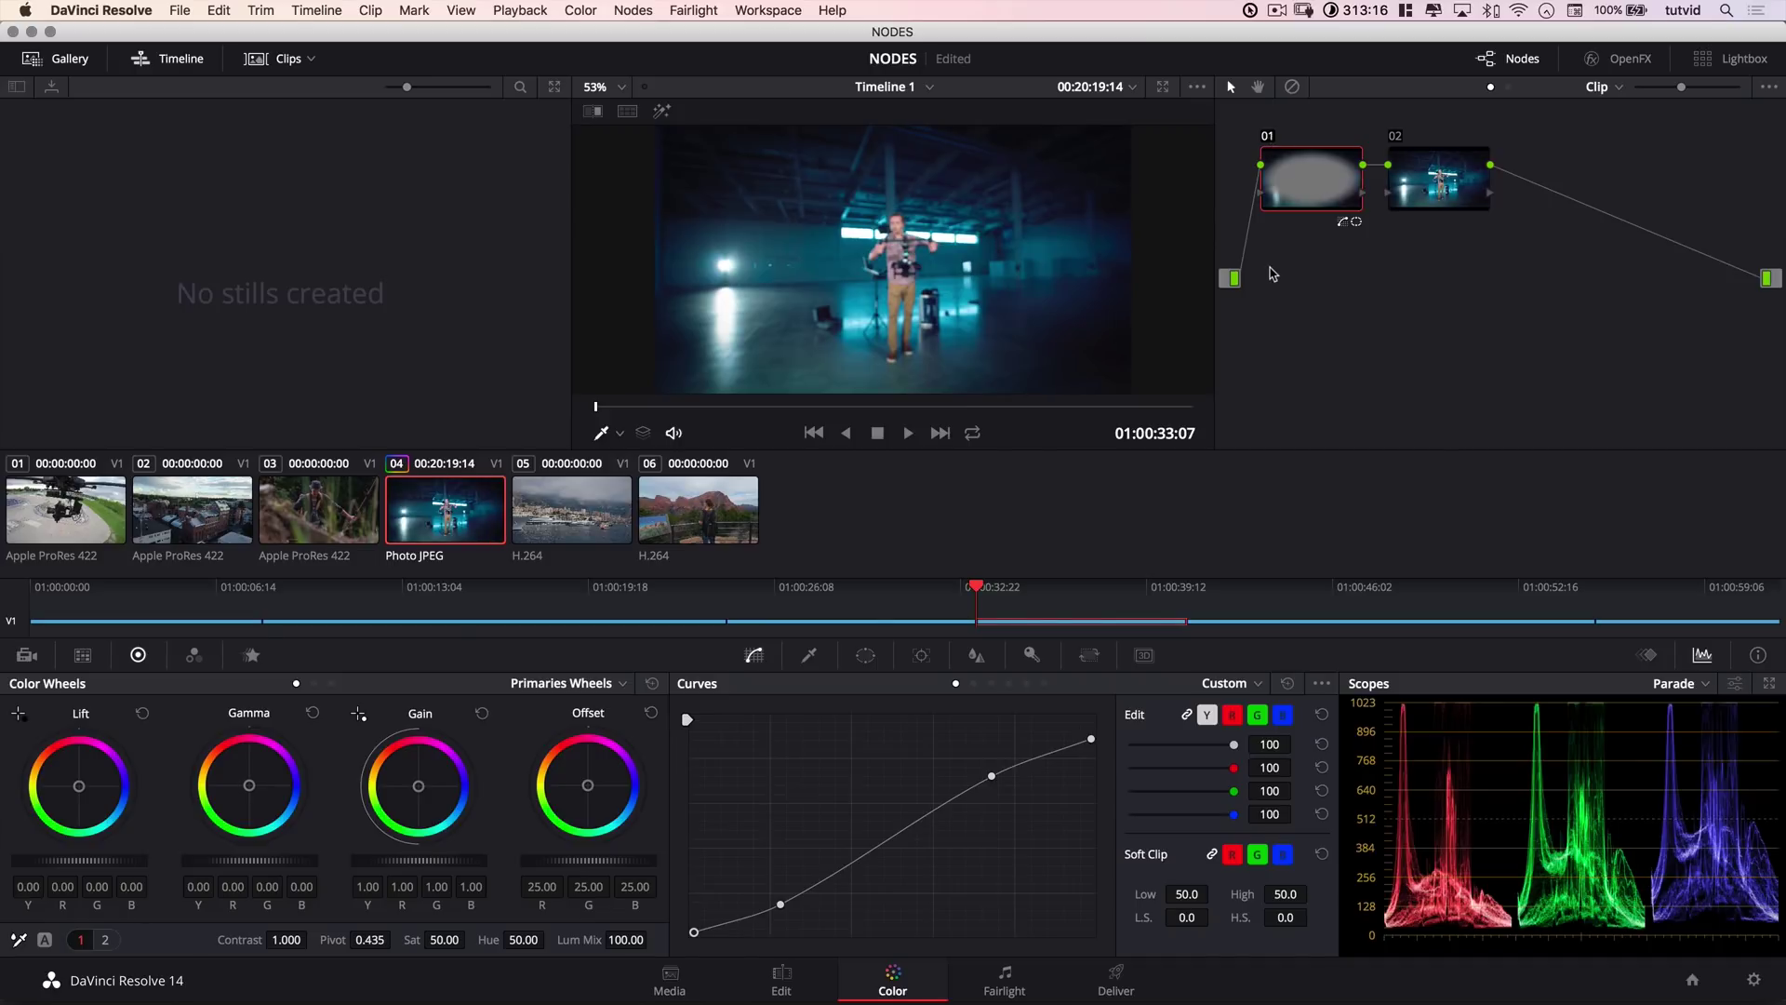
{"action": "left_click_drag", "start_coordinate": [1439, 175], "coordinate": [1308, 285]}
{"action": "mouse_move", "coordinate": [1320, 180]}
{"action": "left_mouse_down"}
{"action": "mouse_move", "coordinate": [1488, 207]}
{"action": "mouse_move", "coordinate": [1472, 300]}
{"action": "mouse_move", "coordinate": [1470, 269]}
{"action": "mouse_move", "coordinate": [1299, 180]}
{"action": "left_mouse_up"}
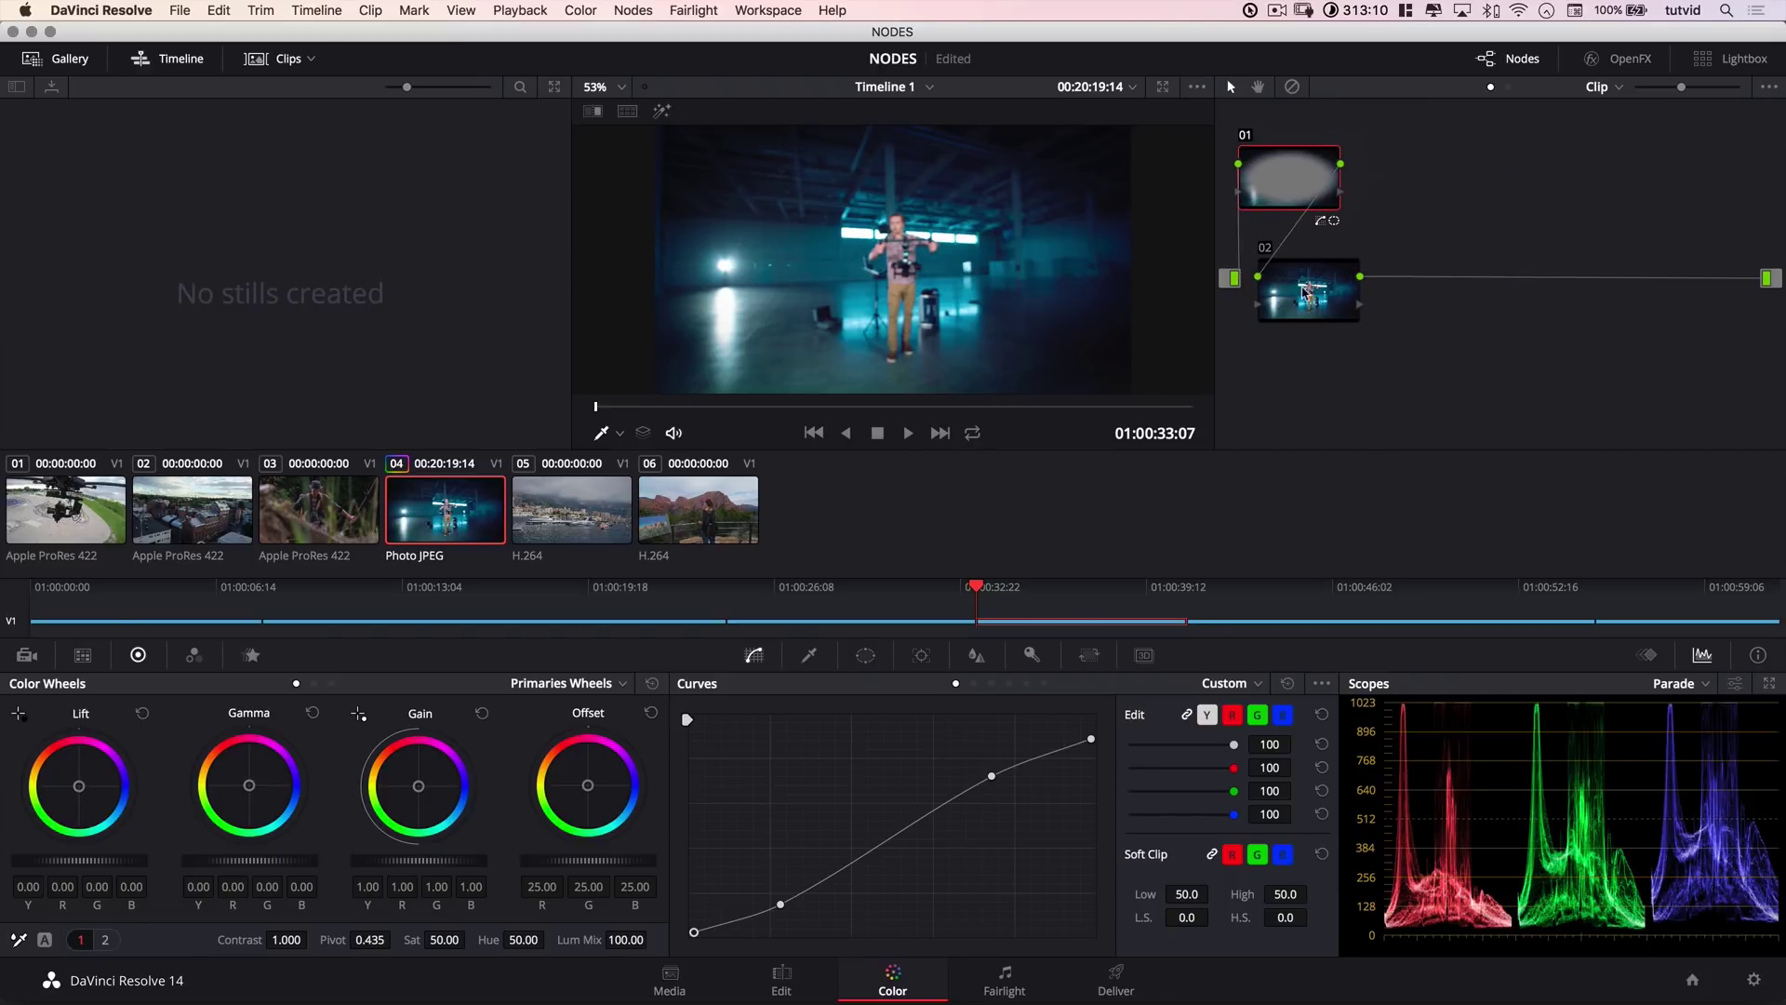
{"action": "left_click_drag", "start_coordinate": [1307, 292], "coordinate": [1495, 184]}
{"action": "mouse_move", "coordinate": [1283, 194]}
{"action": "left_mouse_down"}
{"action": "mouse_move", "coordinate": [1340, 187]}
{"action": "mouse_move", "coordinate": [1316, 191]}
{"action": "left_mouse_up"}
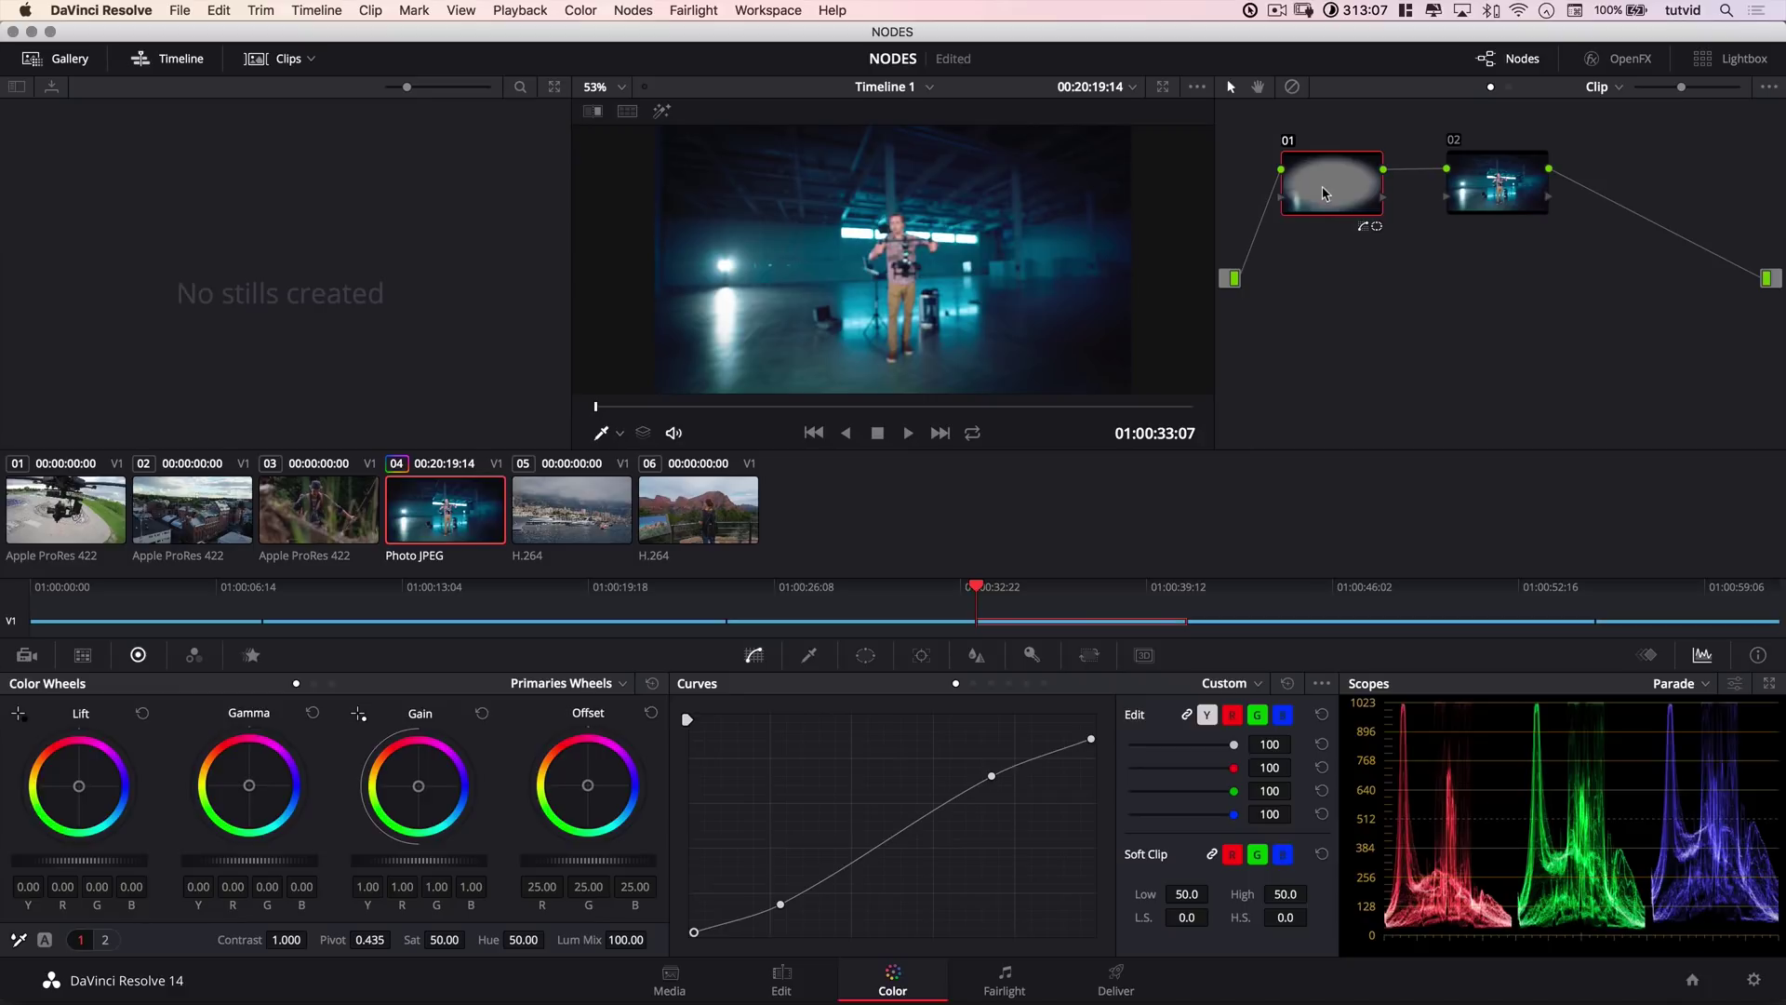
{"action": "left_click", "coordinate": [1256, 223]}
{"action": "key", "text": "Delete"}
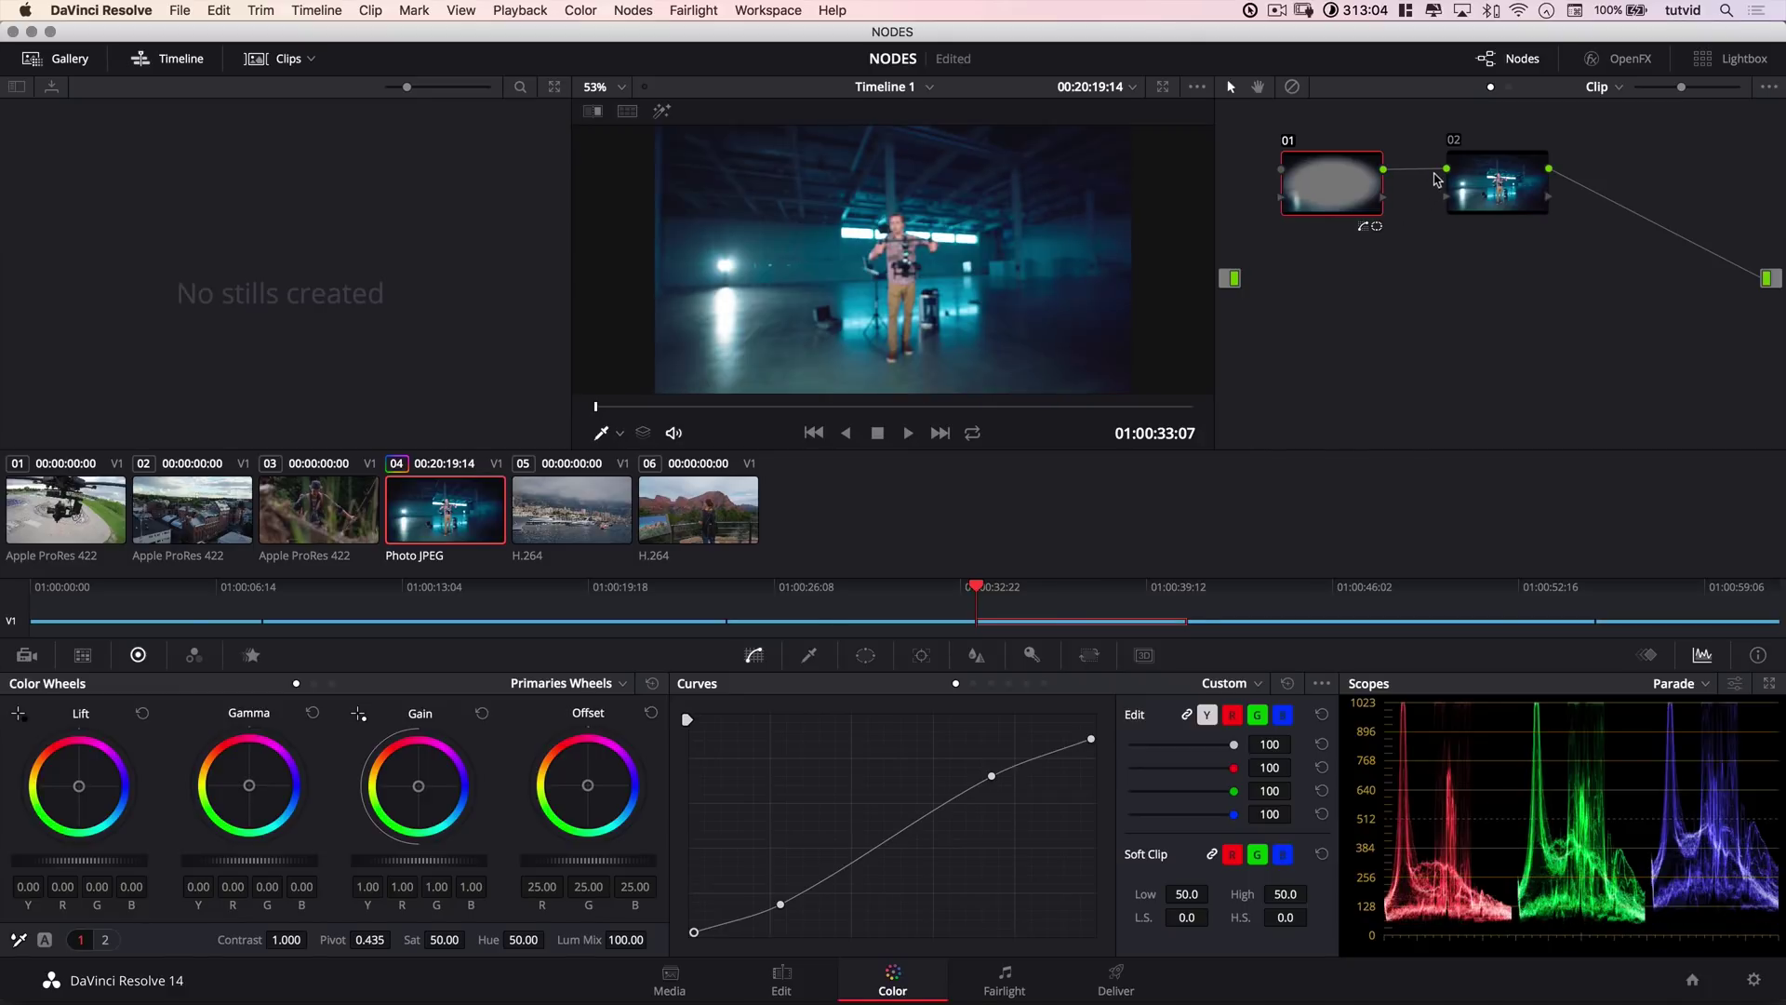
{"action": "left_click", "coordinate": [1420, 170]}
{"action": "key", "text": "Delete"}
{"action": "left_click_drag", "start_coordinate": [1519, 198], "coordinate": [1354, 300]}
{"action": "left_click", "coordinate": [1442, 272]}
{"action": "key", "text": "Delete"}
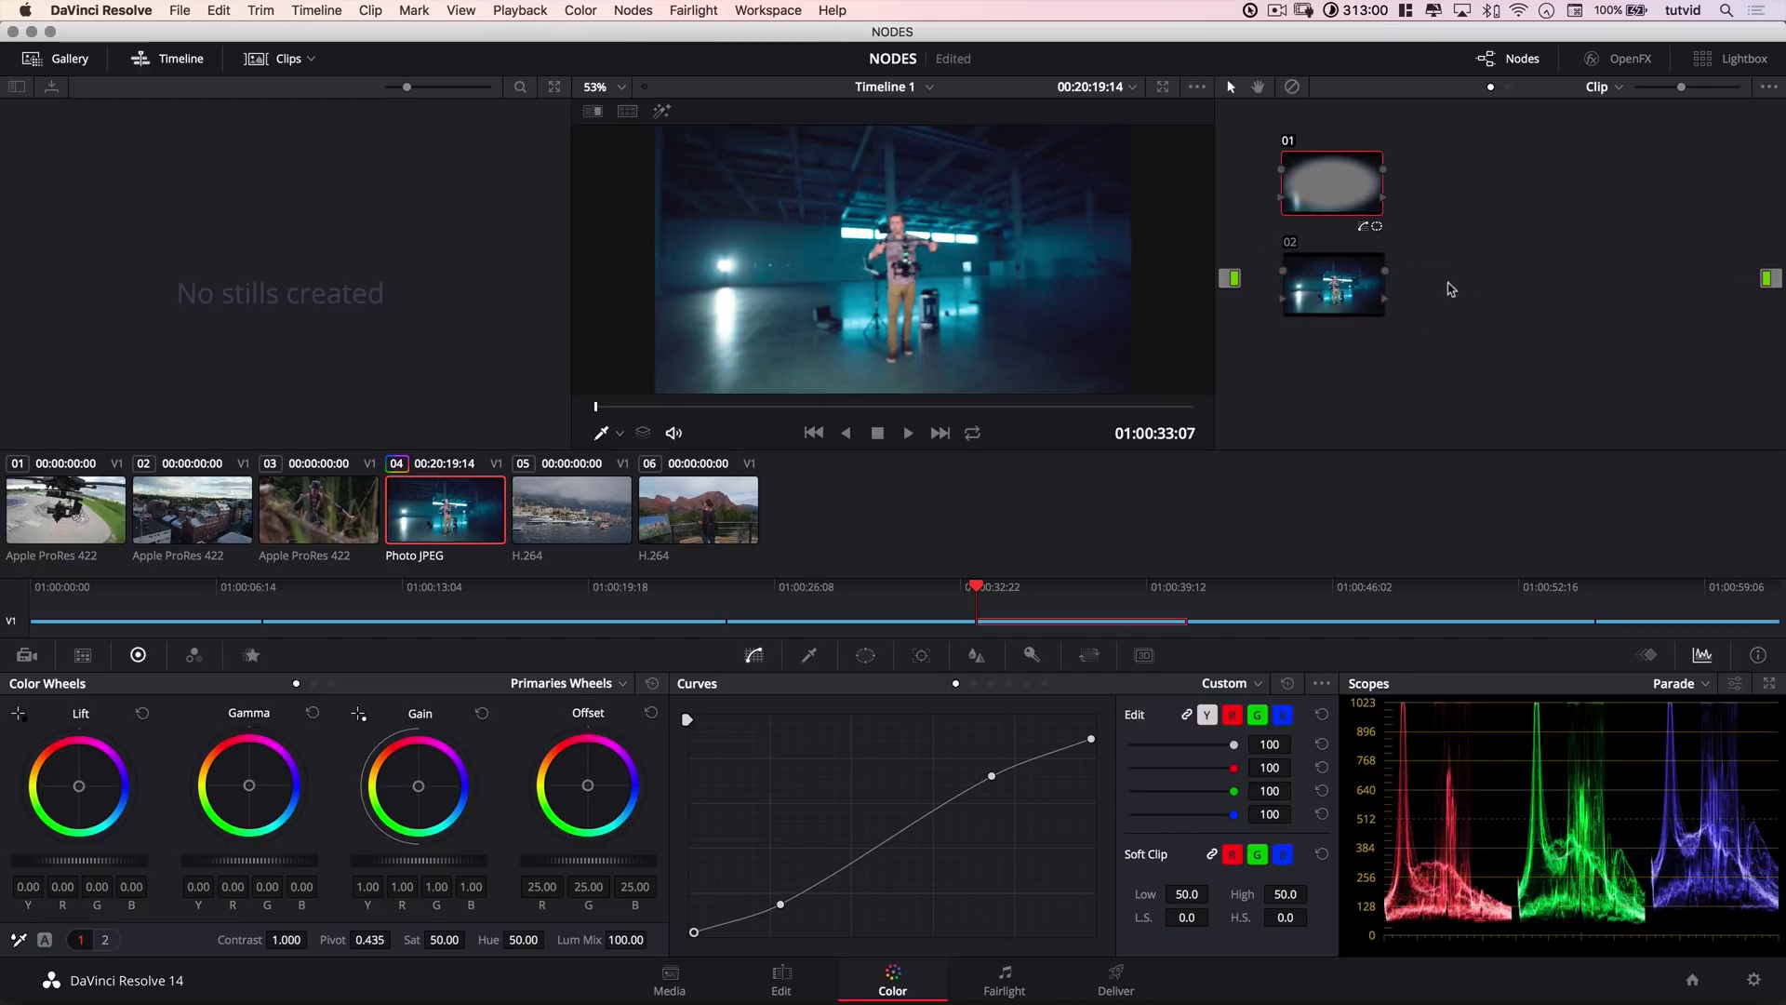
{"action": "left_click_drag", "start_coordinate": [1365, 221], "coordinate": [1503, 296]}
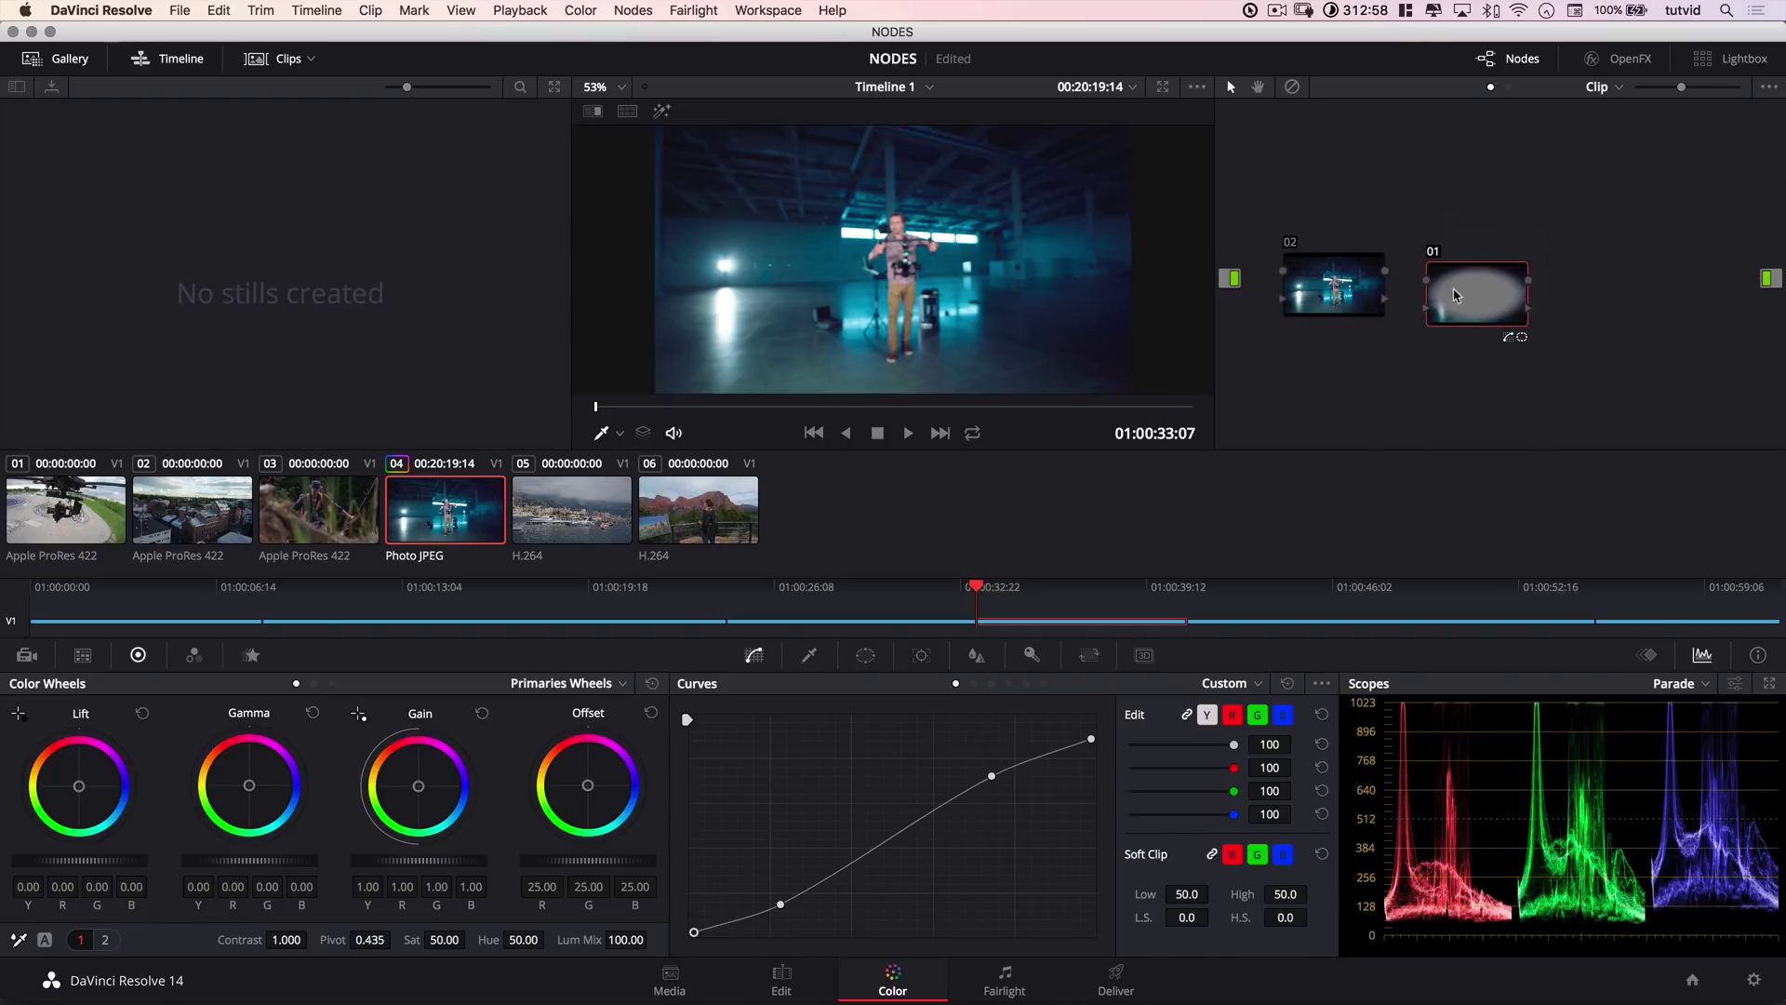
{"action": "key", "text": "super+z"}
{"action": "key", "text": "super+z"}
{"action": "key", "text": "super+z"}
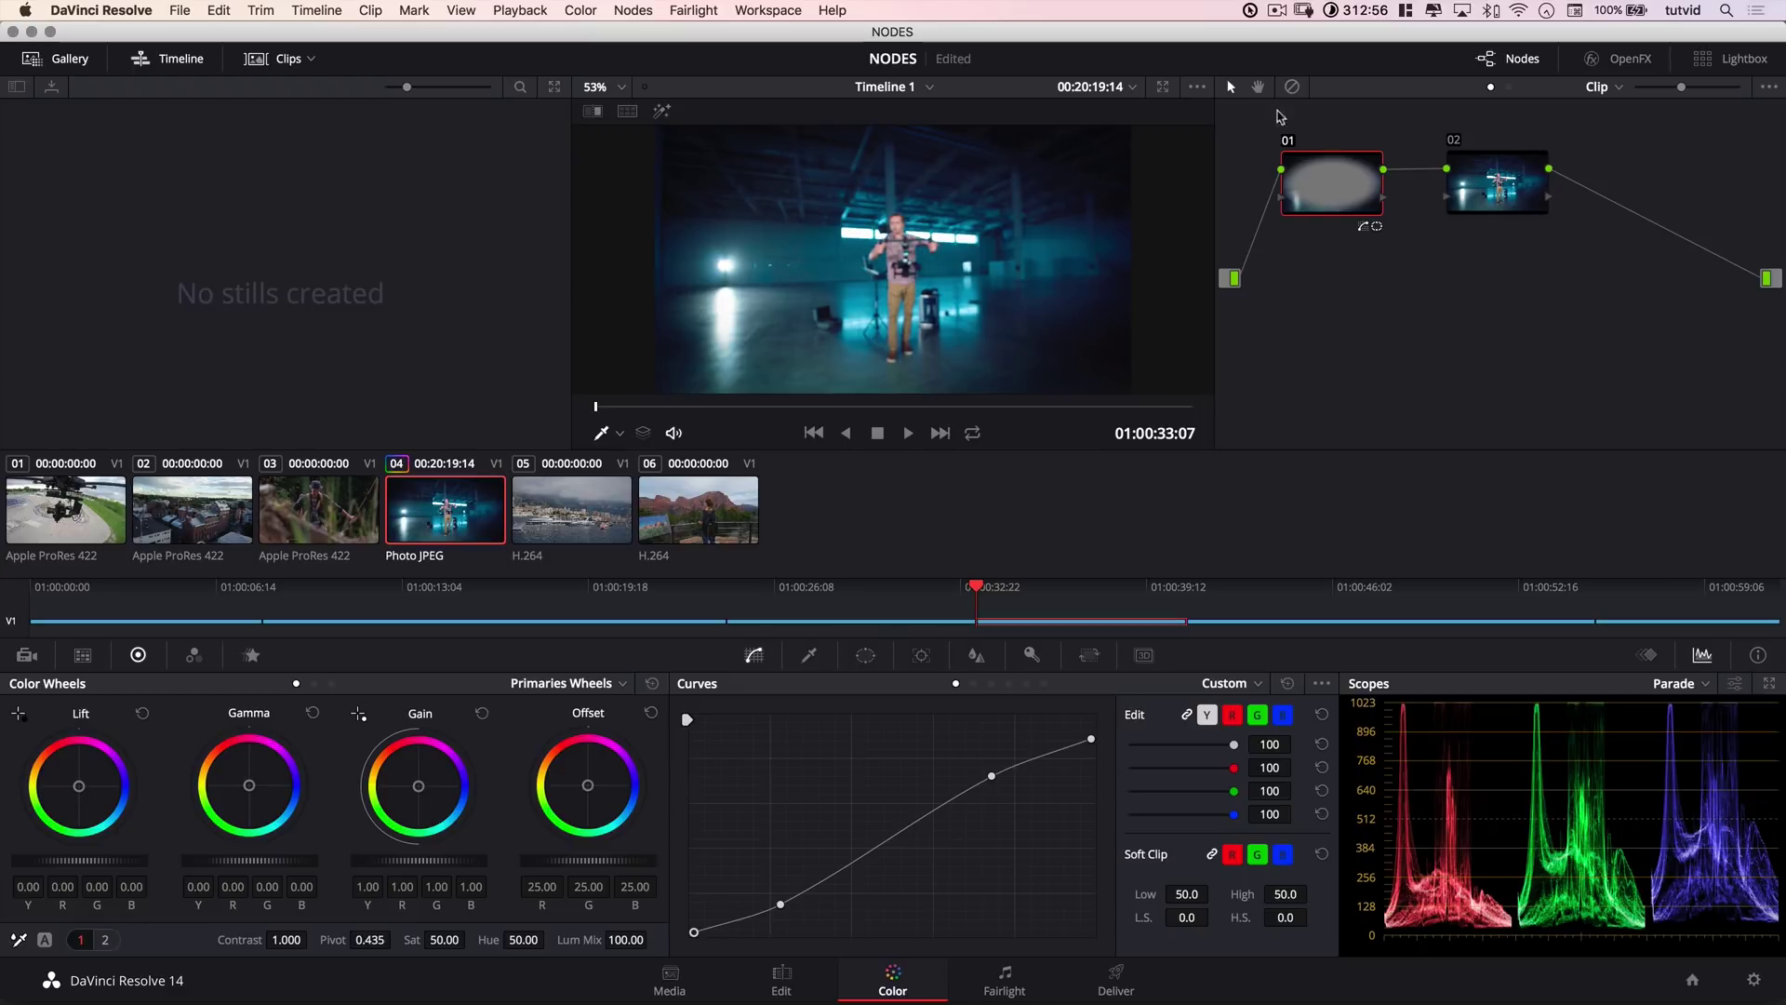
{"action": "left_click_drag", "start_coordinate": [1348, 173], "coordinate": [1328, 167]}
{"action": "left_click_drag", "start_coordinate": [1473, 194], "coordinate": [1429, 187]}
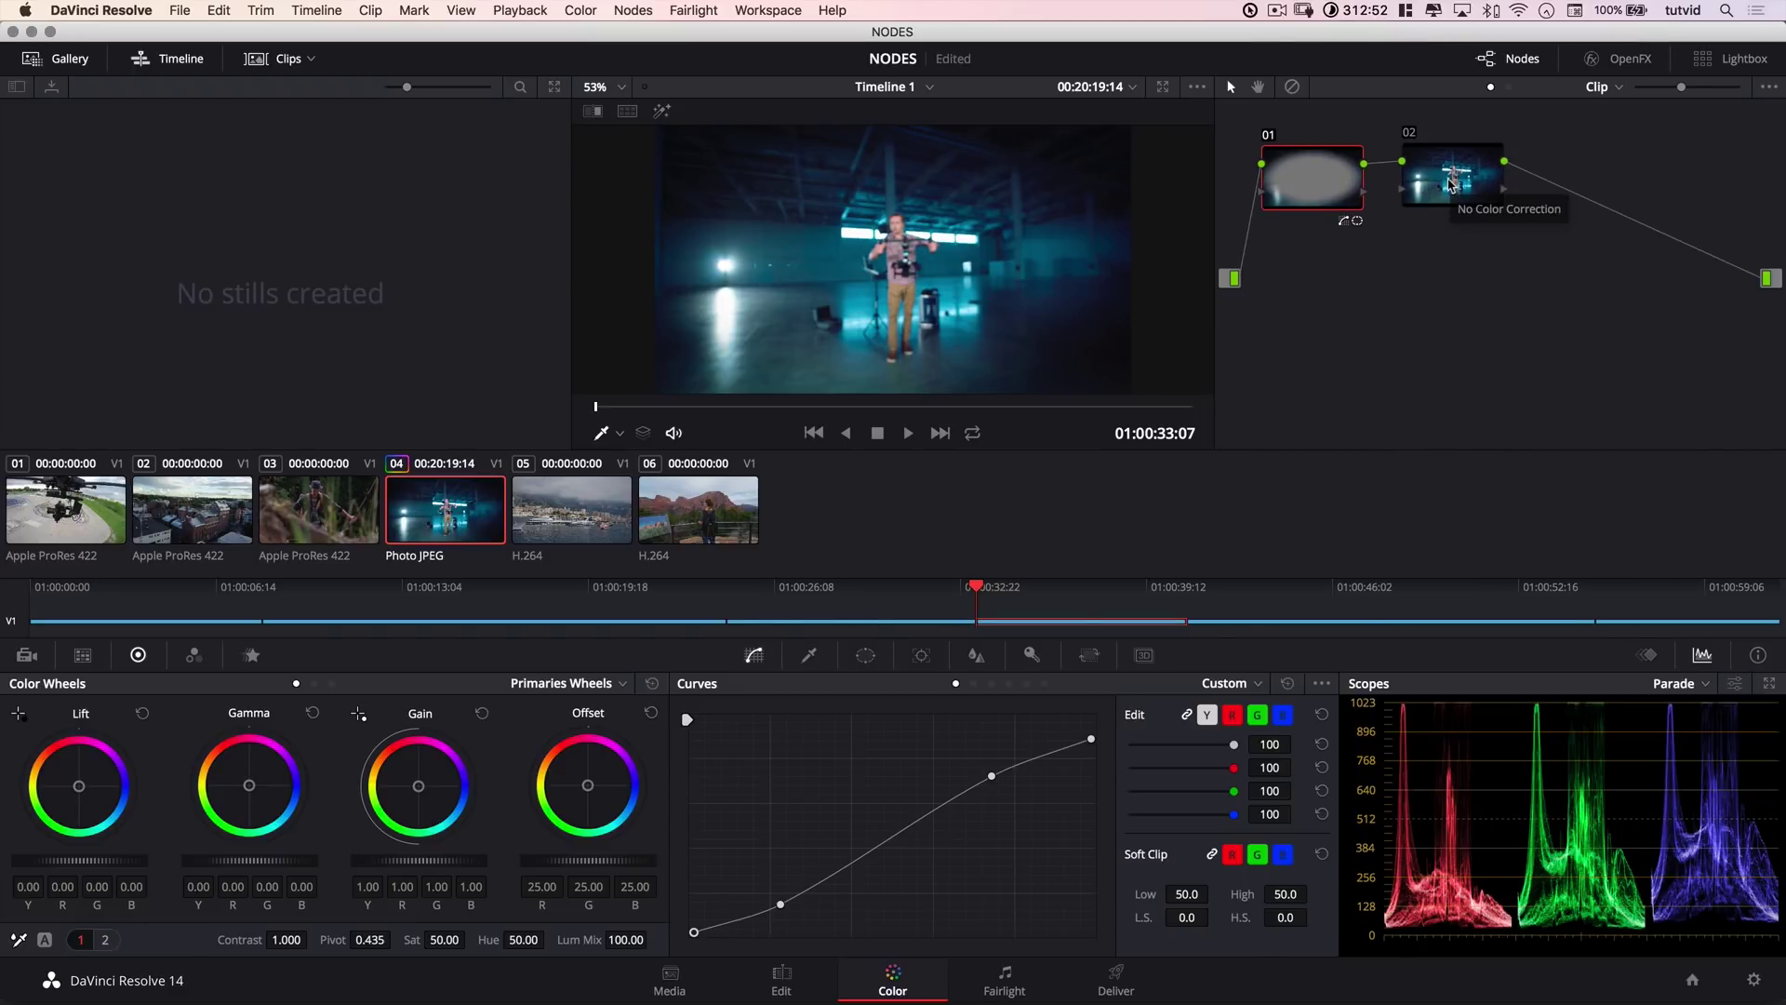
{"action": "left_click_drag", "start_coordinate": [1449, 183], "coordinate": [1457, 191]}
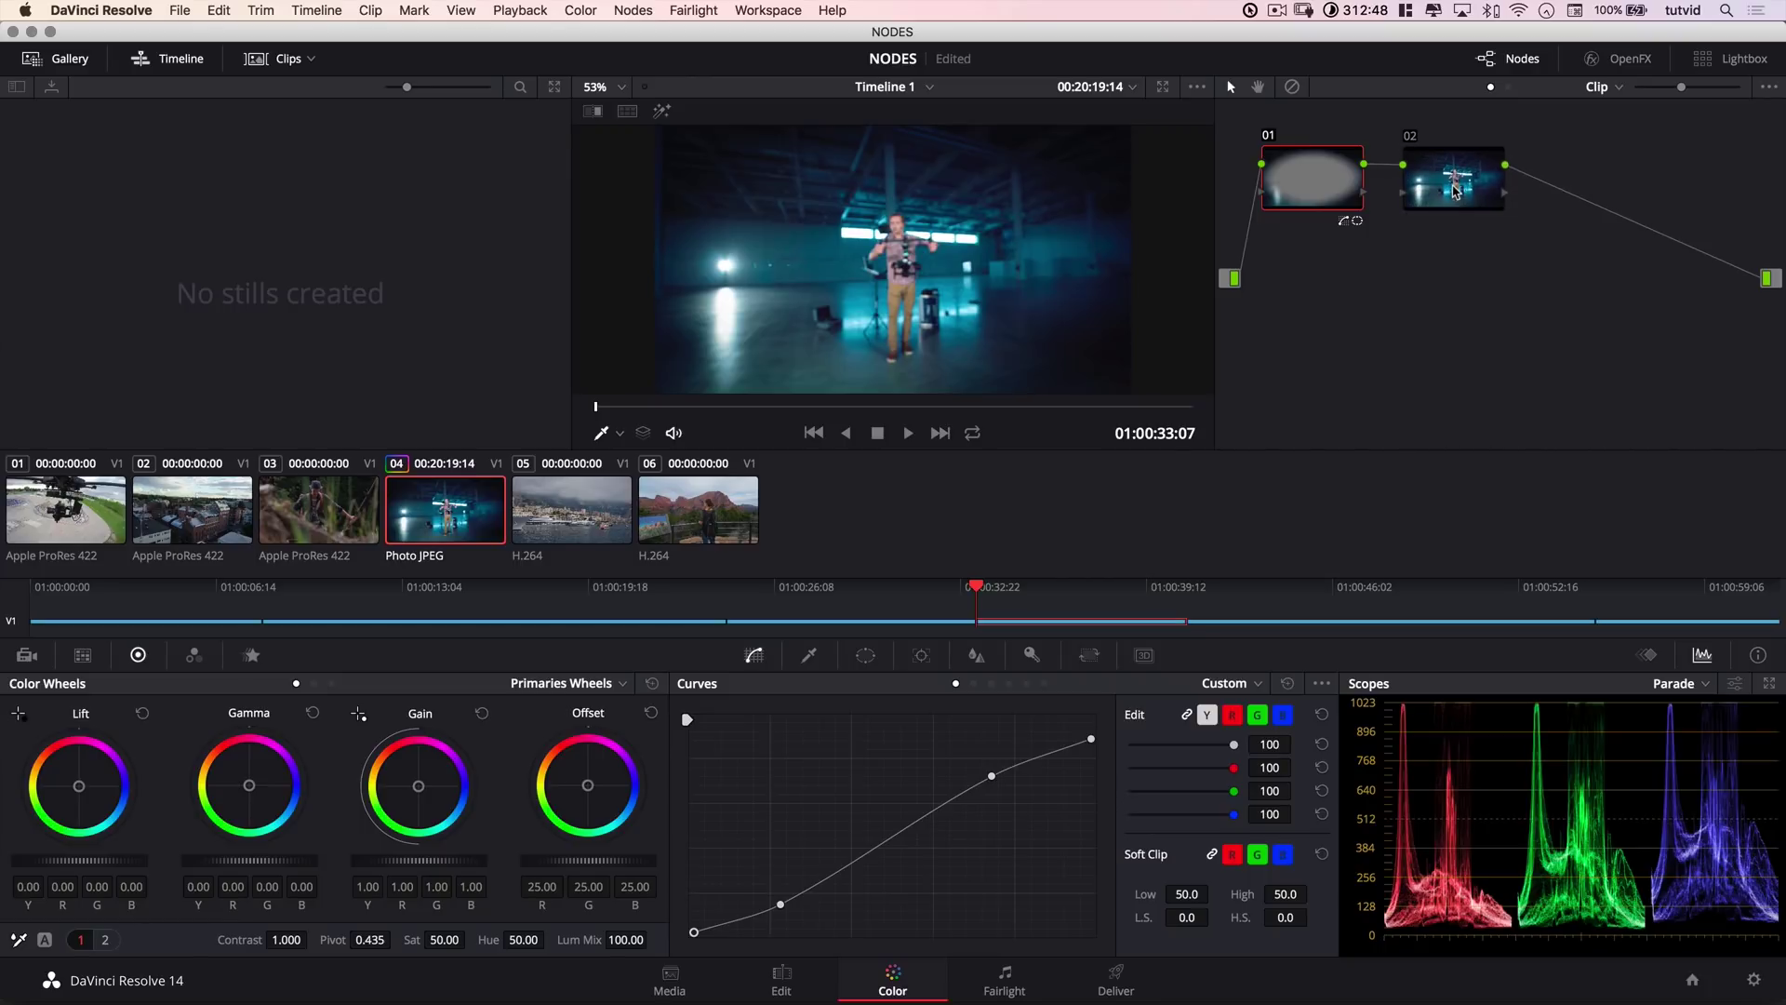
{"action": "left_click", "coordinate": [1457, 190]}
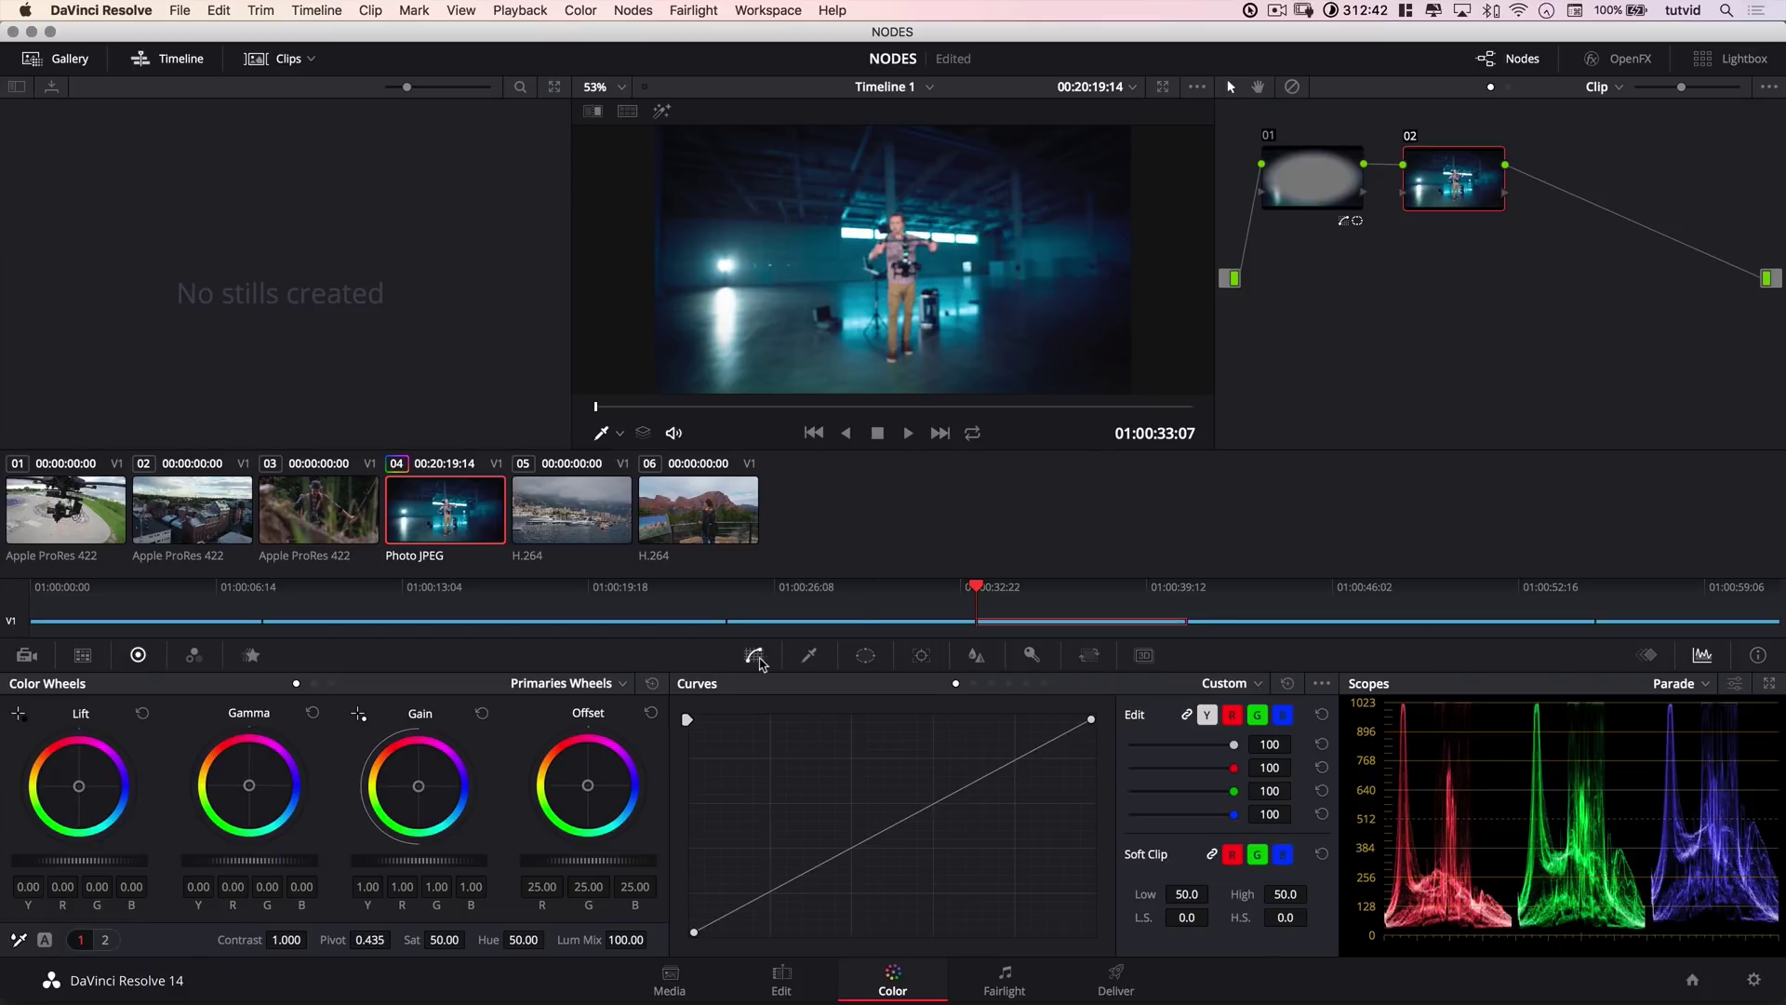
Pin the hue range and rotate the blue background hues toward green on node 02's Hue vs Hue curve.
{"action": "left_click", "coordinate": [1009, 685]}
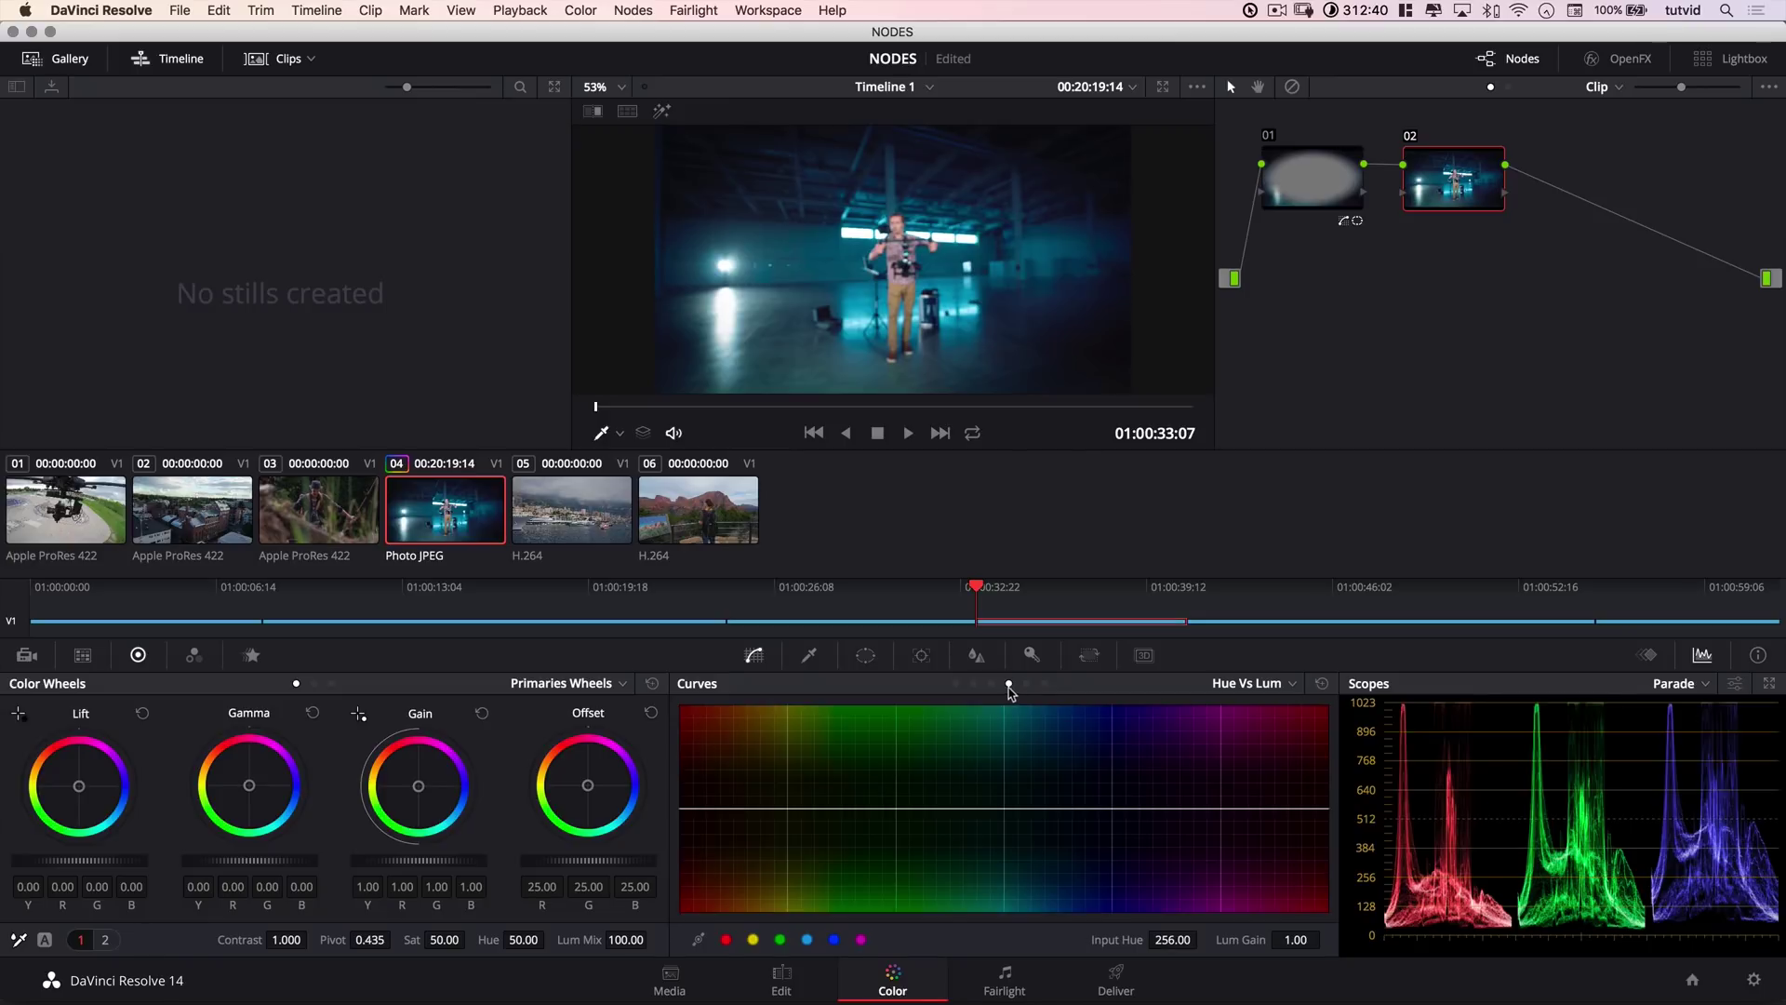
{"action": "left_click", "coordinate": [991, 685]}
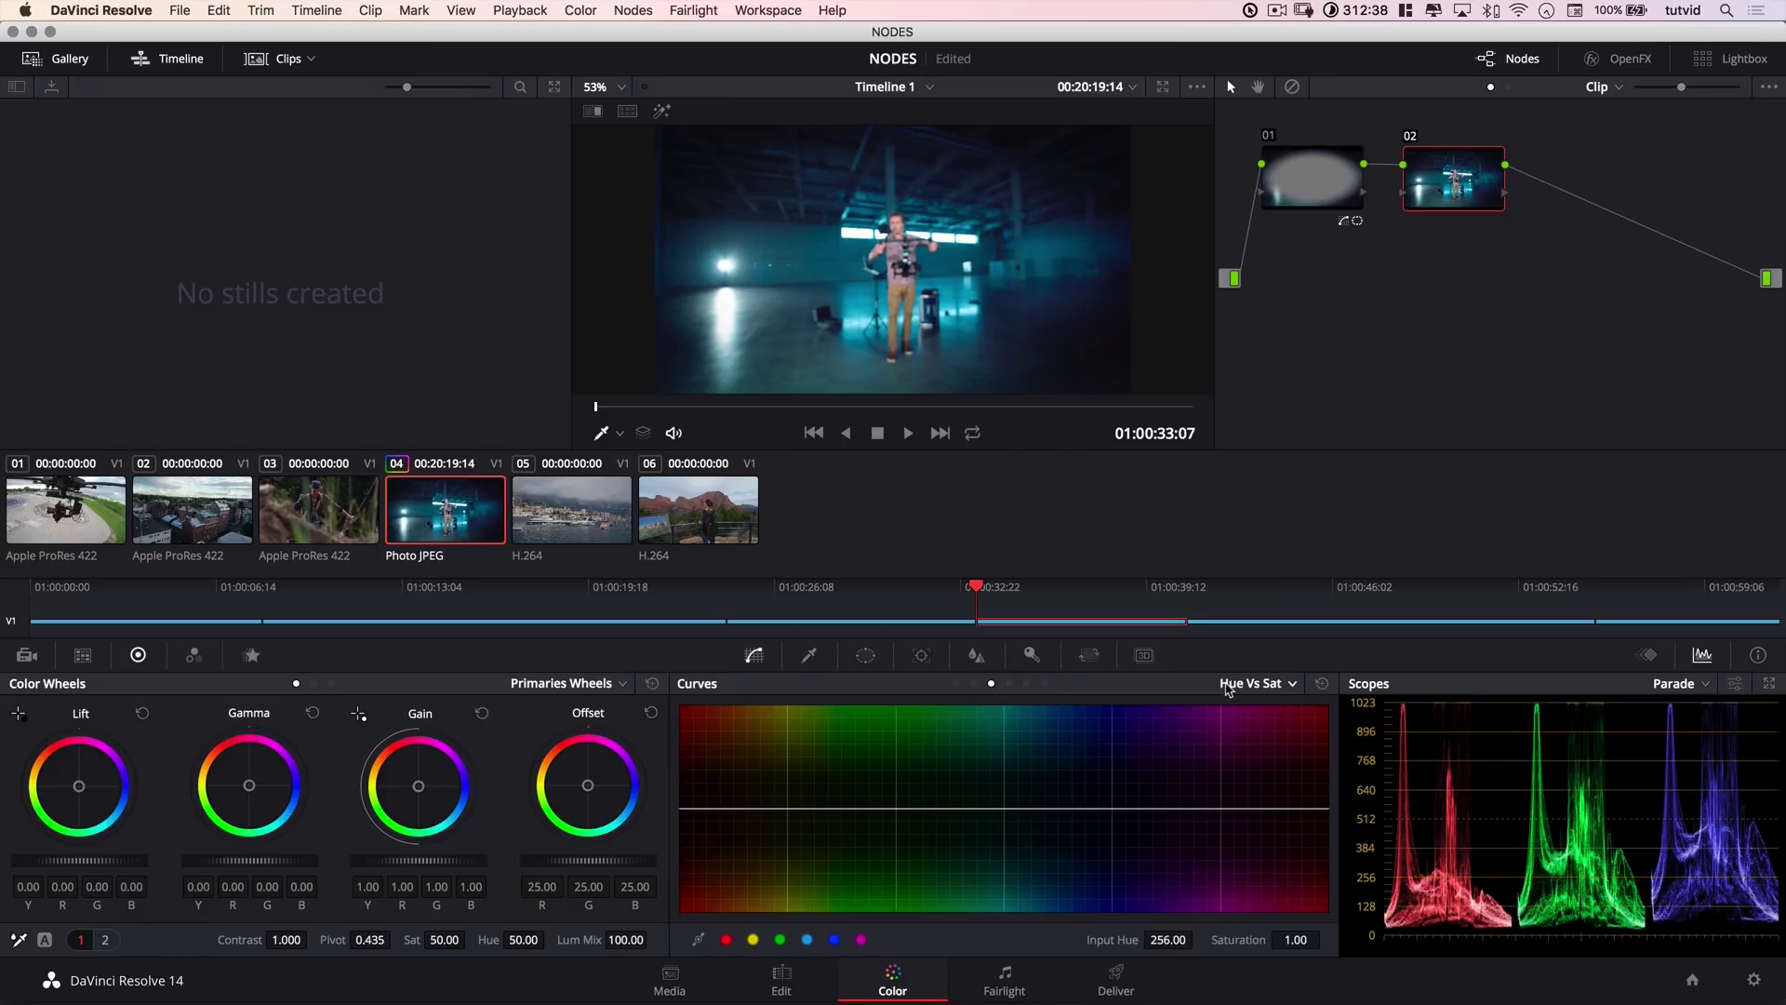
{"action": "left_click", "coordinate": [973, 685]}
{"action": "left_click", "coordinate": [915, 810]}
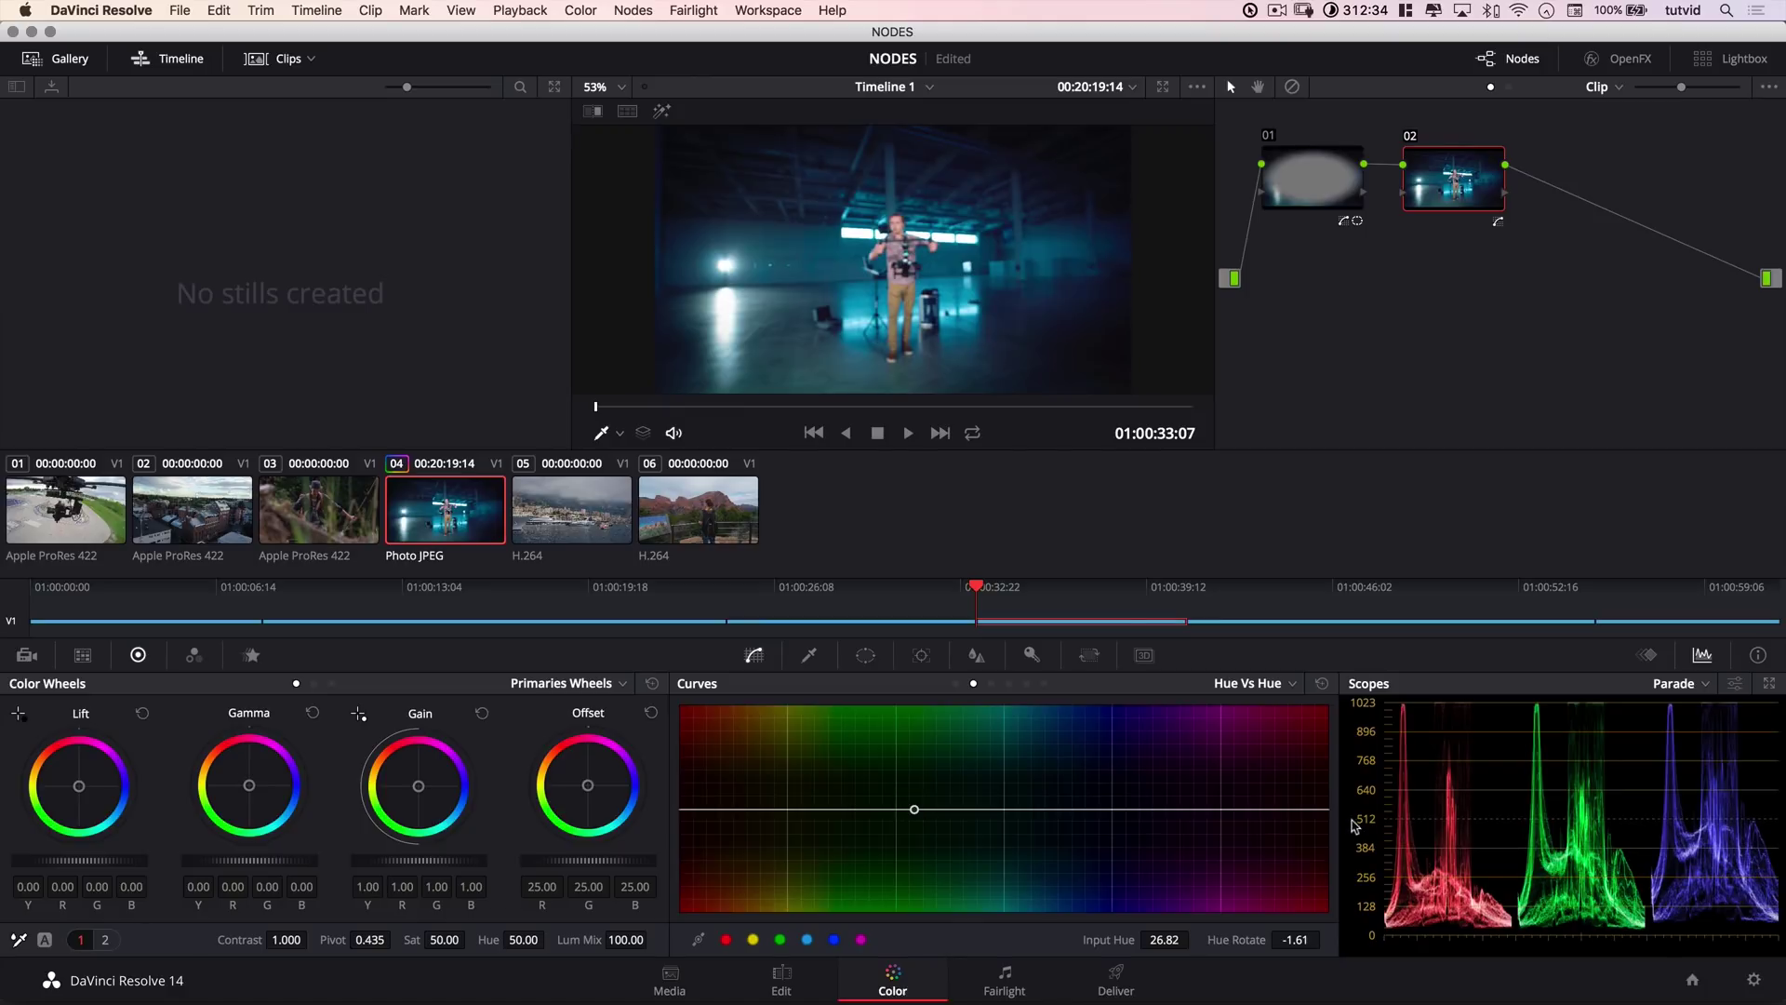
{"action": "left_click", "coordinate": [1229, 809]}
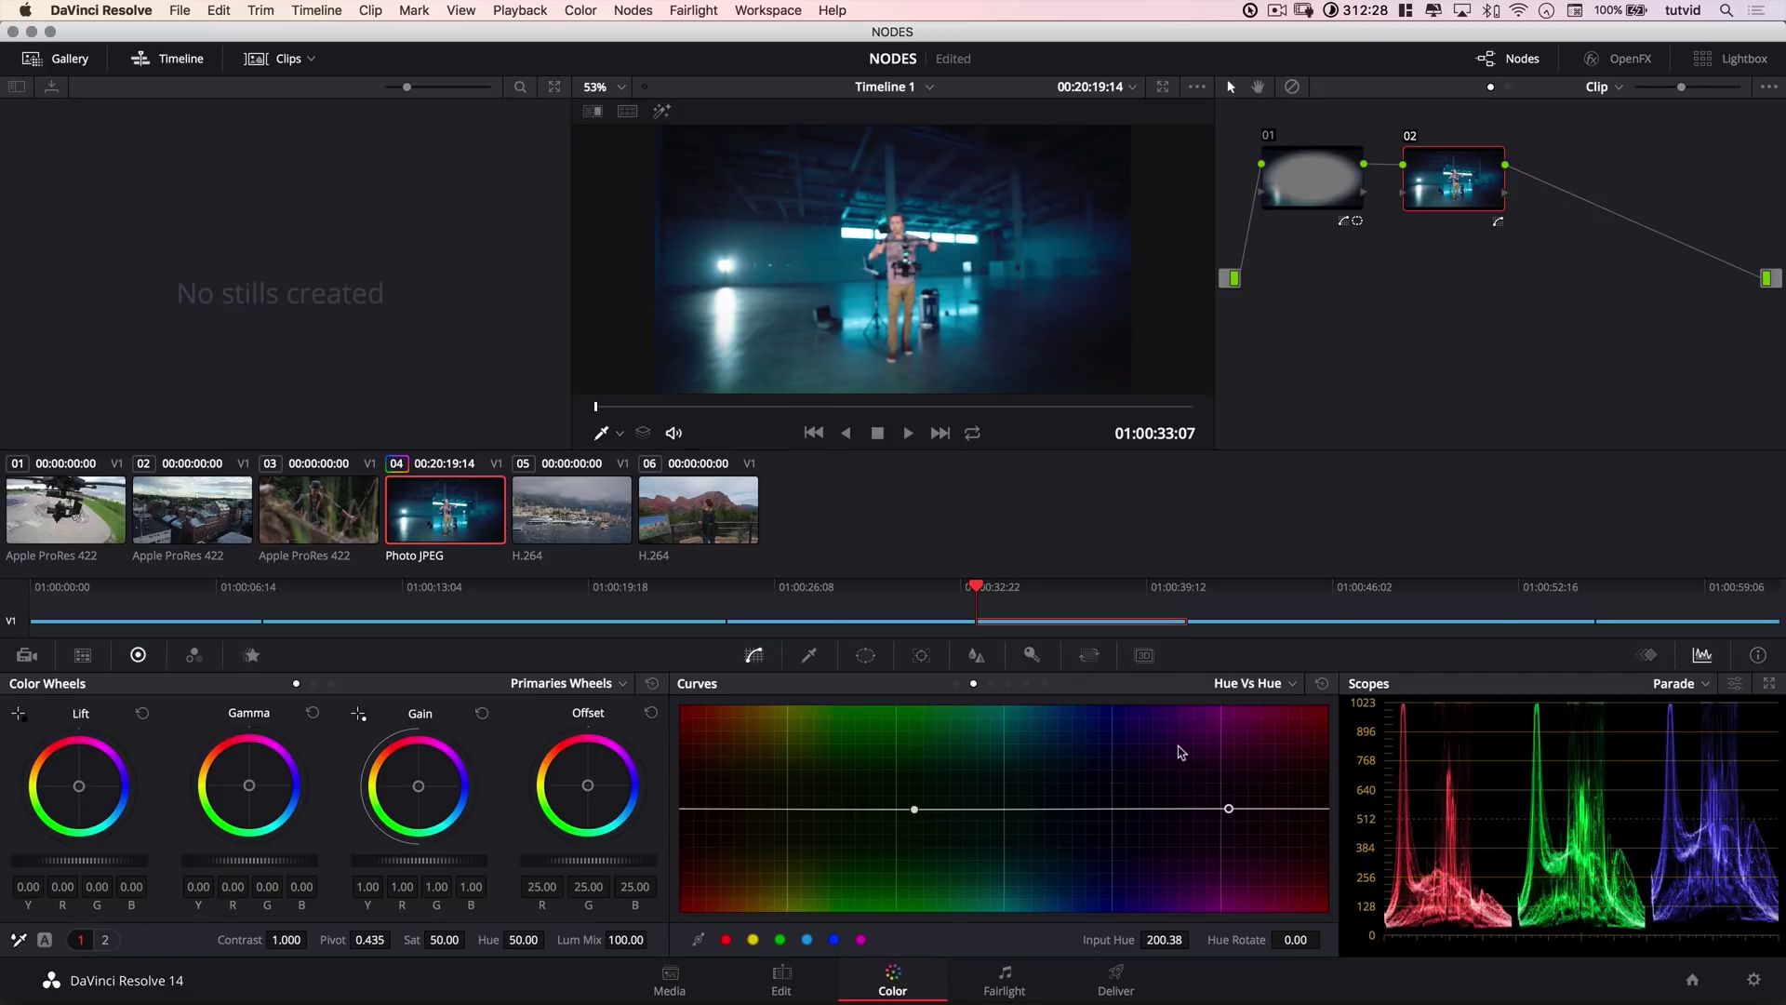
{"action": "mouse_move", "coordinate": [1069, 810]}
{"action": "left_mouse_down"}
{"action": "mouse_move", "coordinate": [1069, 782]}
{"action": "mouse_move", "coordinate": [1065, 866]}
{"action": "mouse_move", "coordinate": [1078, 784]}
{"action": "left_mouse_up"}
Dip the Hue vs Sat curve to saturation 0.46 at hue 92.74, then toggle node 02 to compare.
{"action": "left_click", "coordinate": [992, 684]}
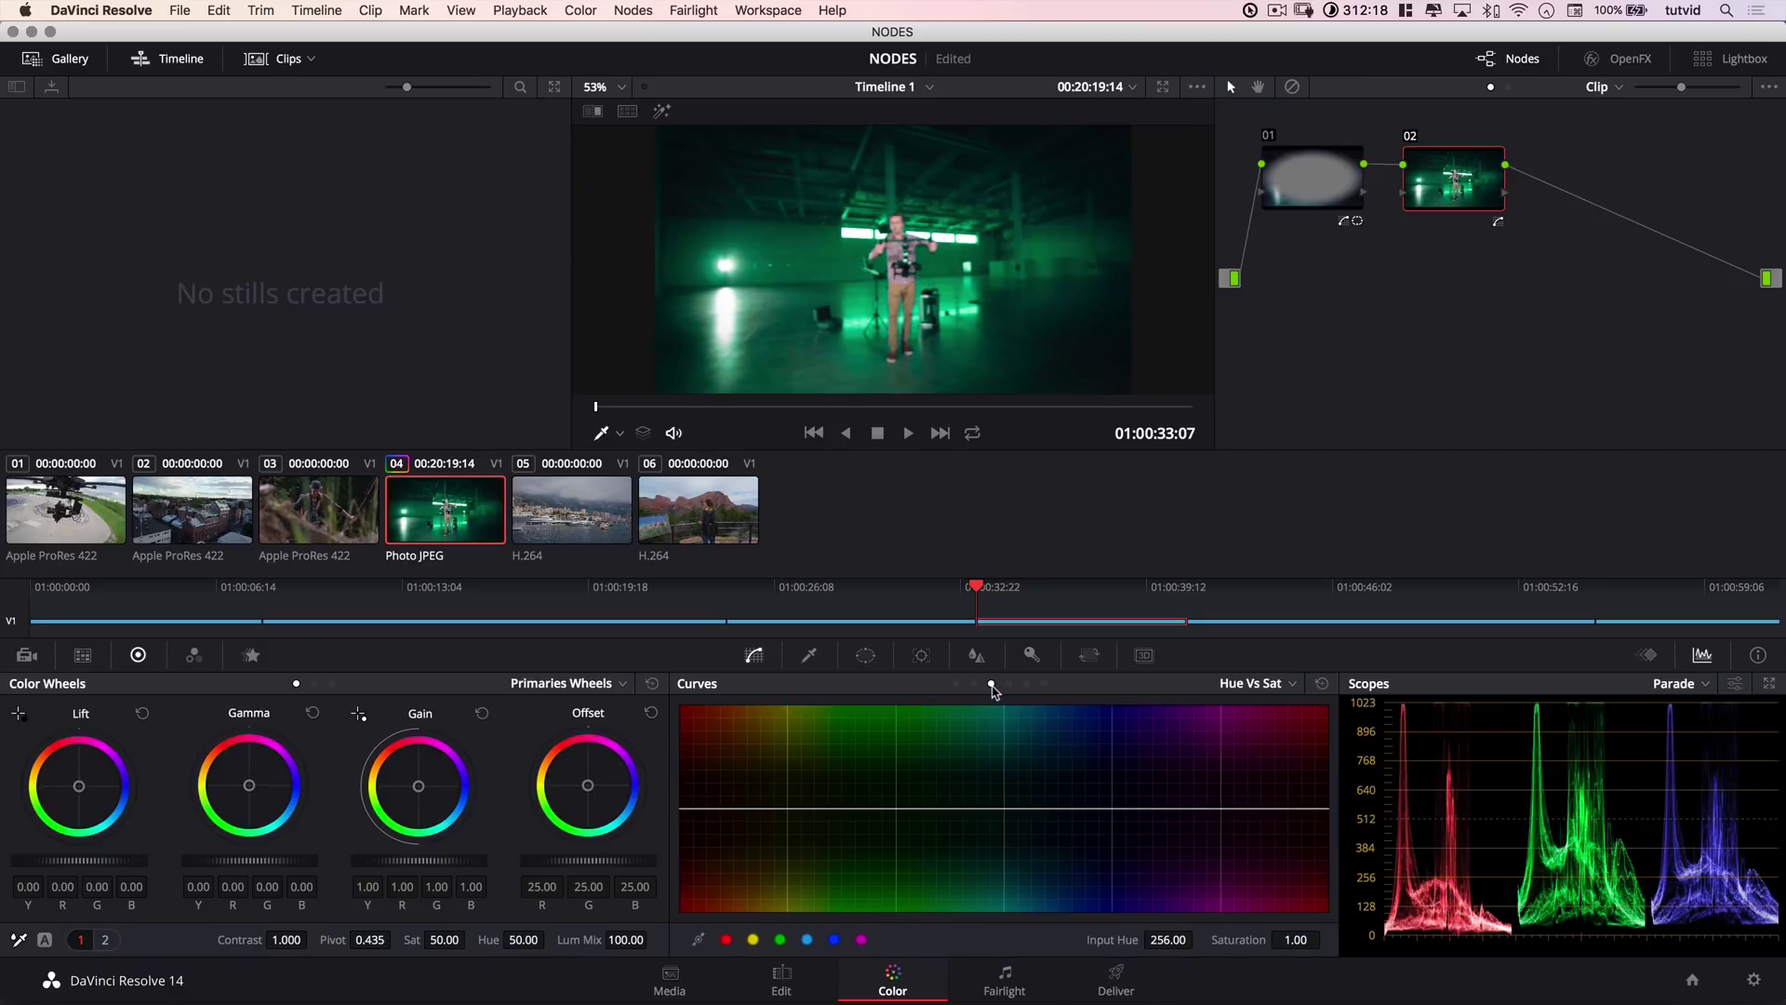
{"action": "left_click", "coordinate": [903, 809]}
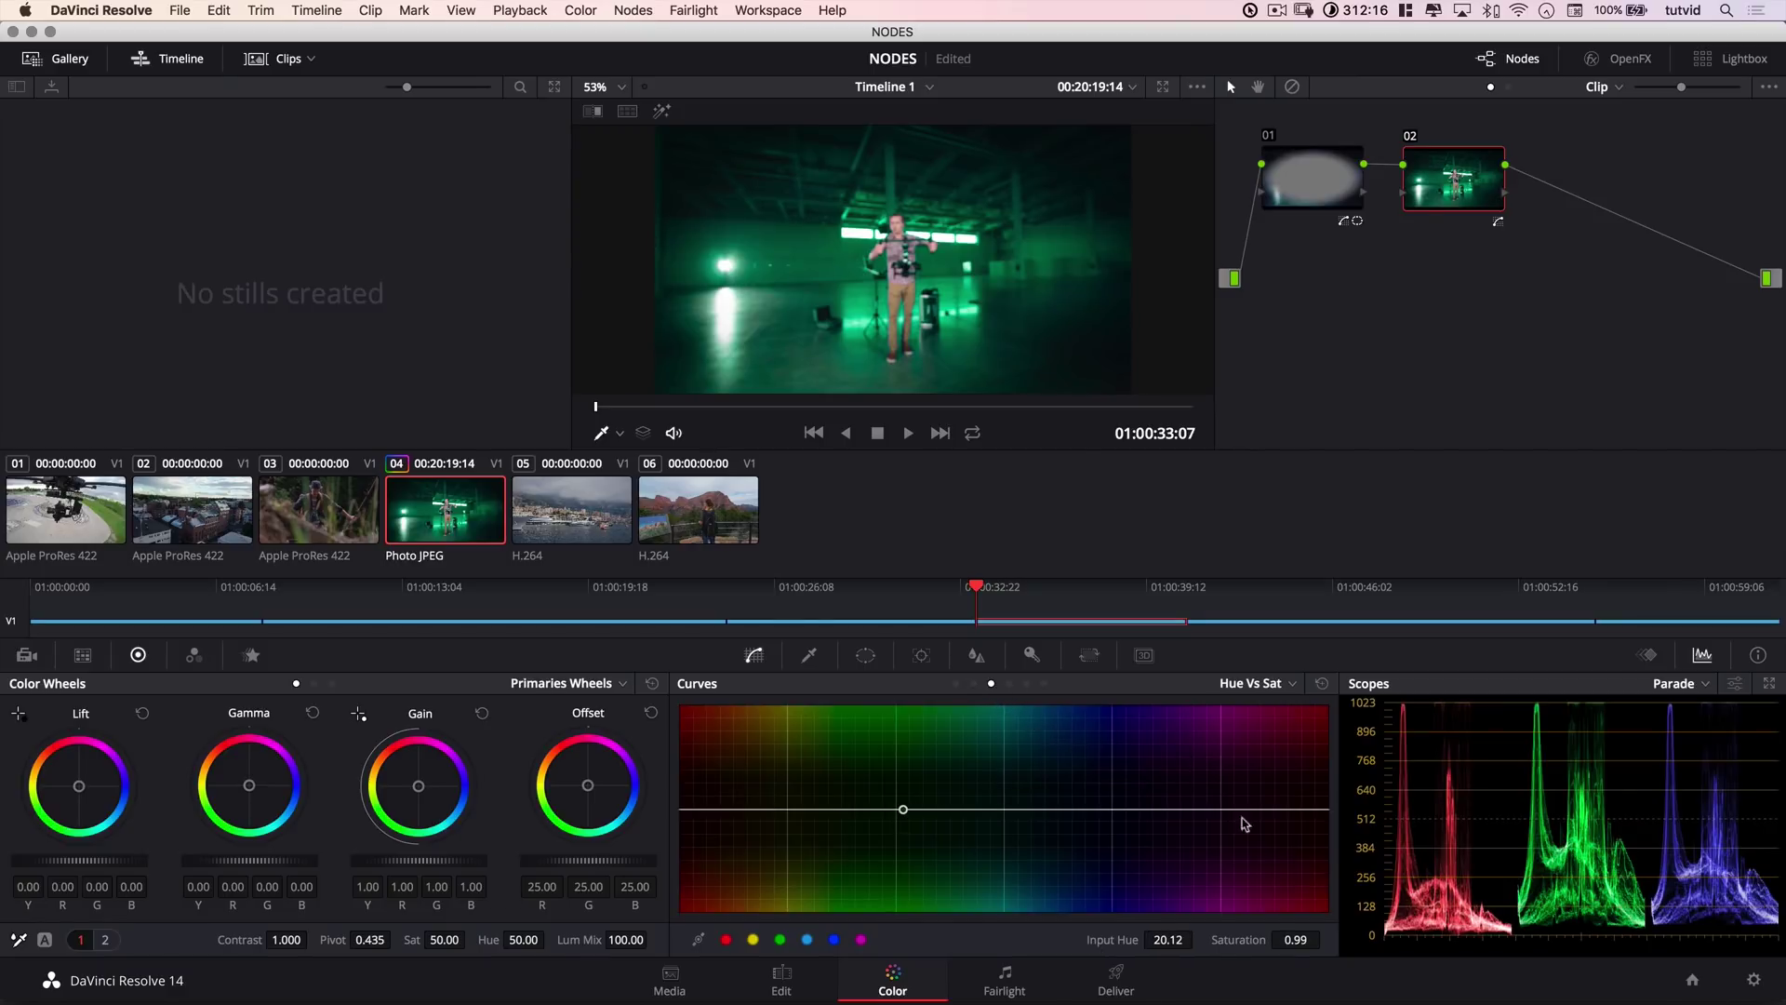
{"action": "left_click_drag", "start_coordinate": [1180, 808], "coordinate": [1180, 809]}
{"action": "left_click_drag", "start_coordinate": [1021, 809], "coordinate": [1035, 865]}
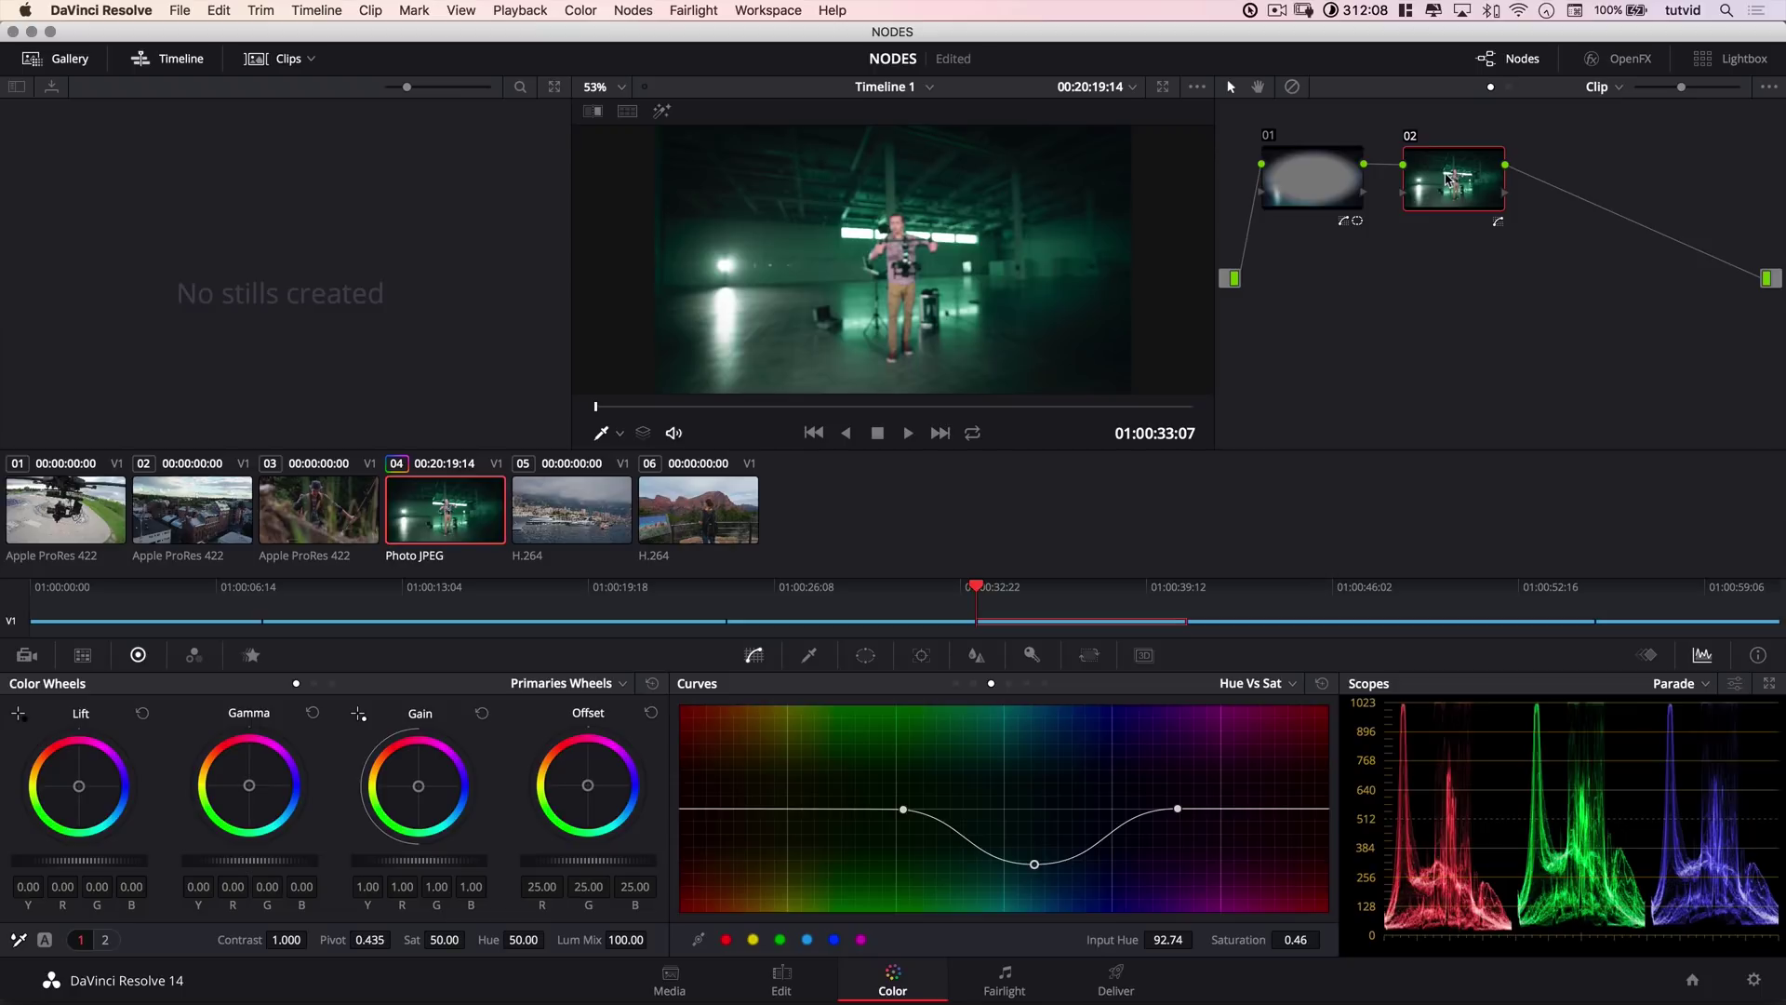
{"action": "key", "text": "super+d"}
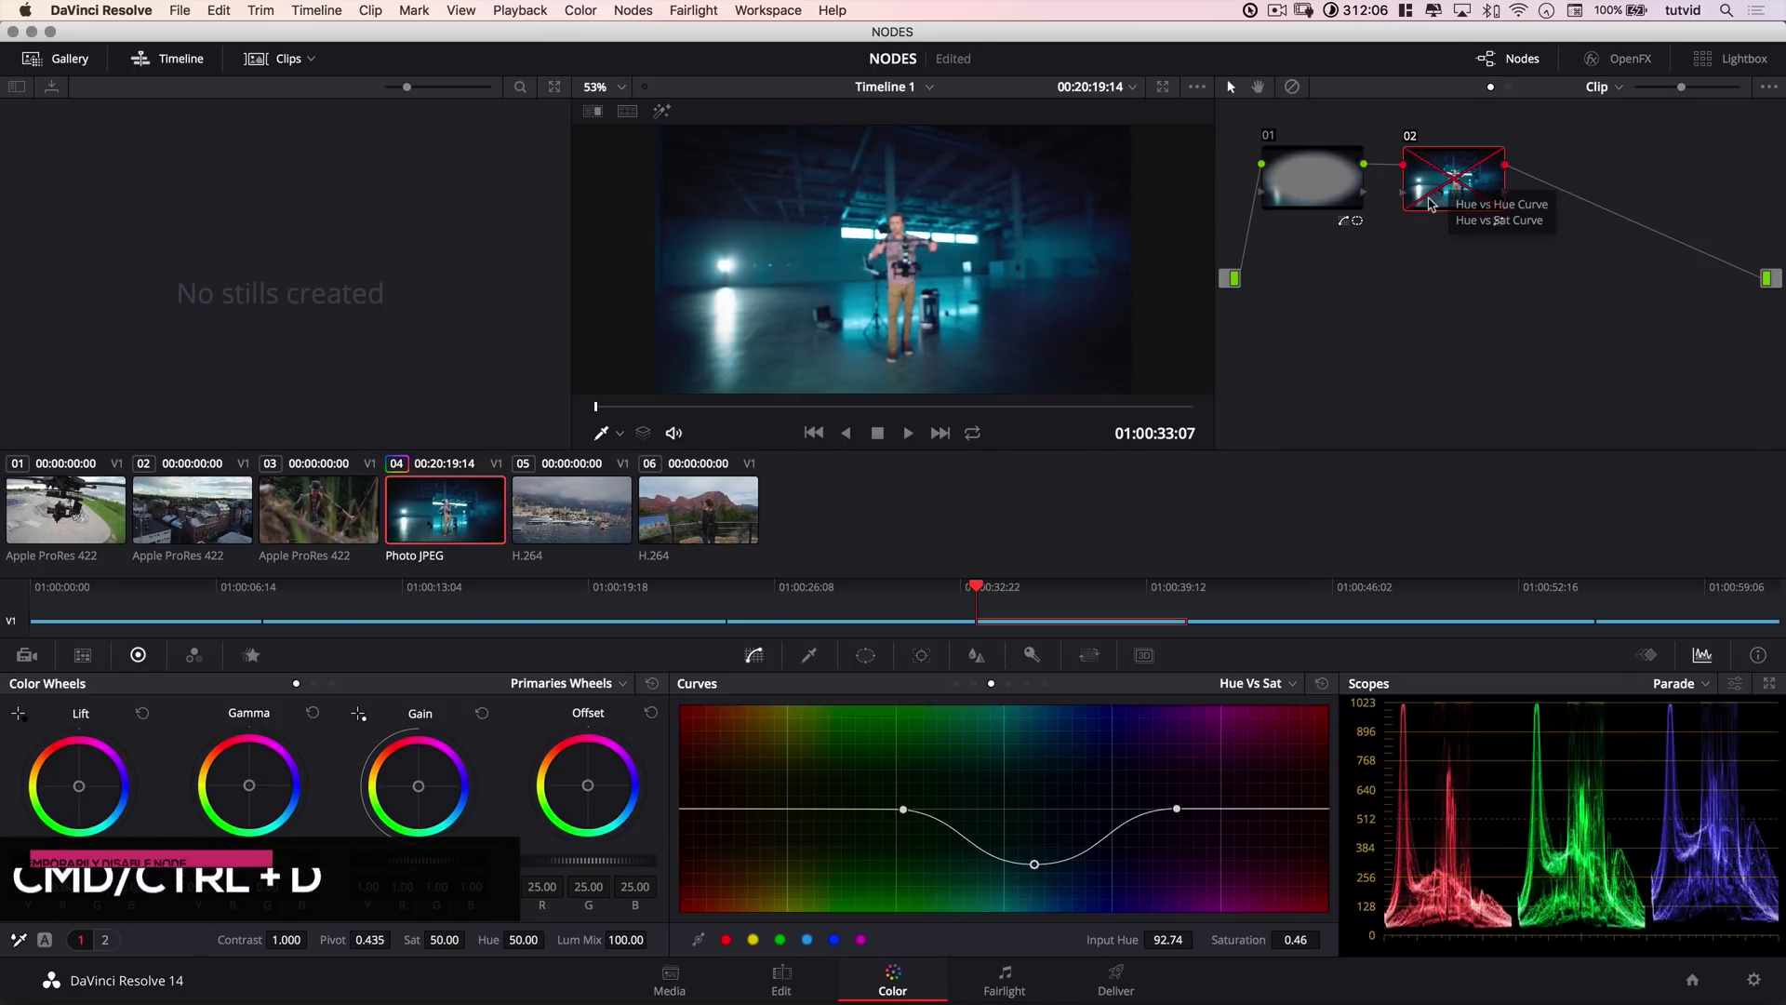
{"action": "key", "text": "super+d"}
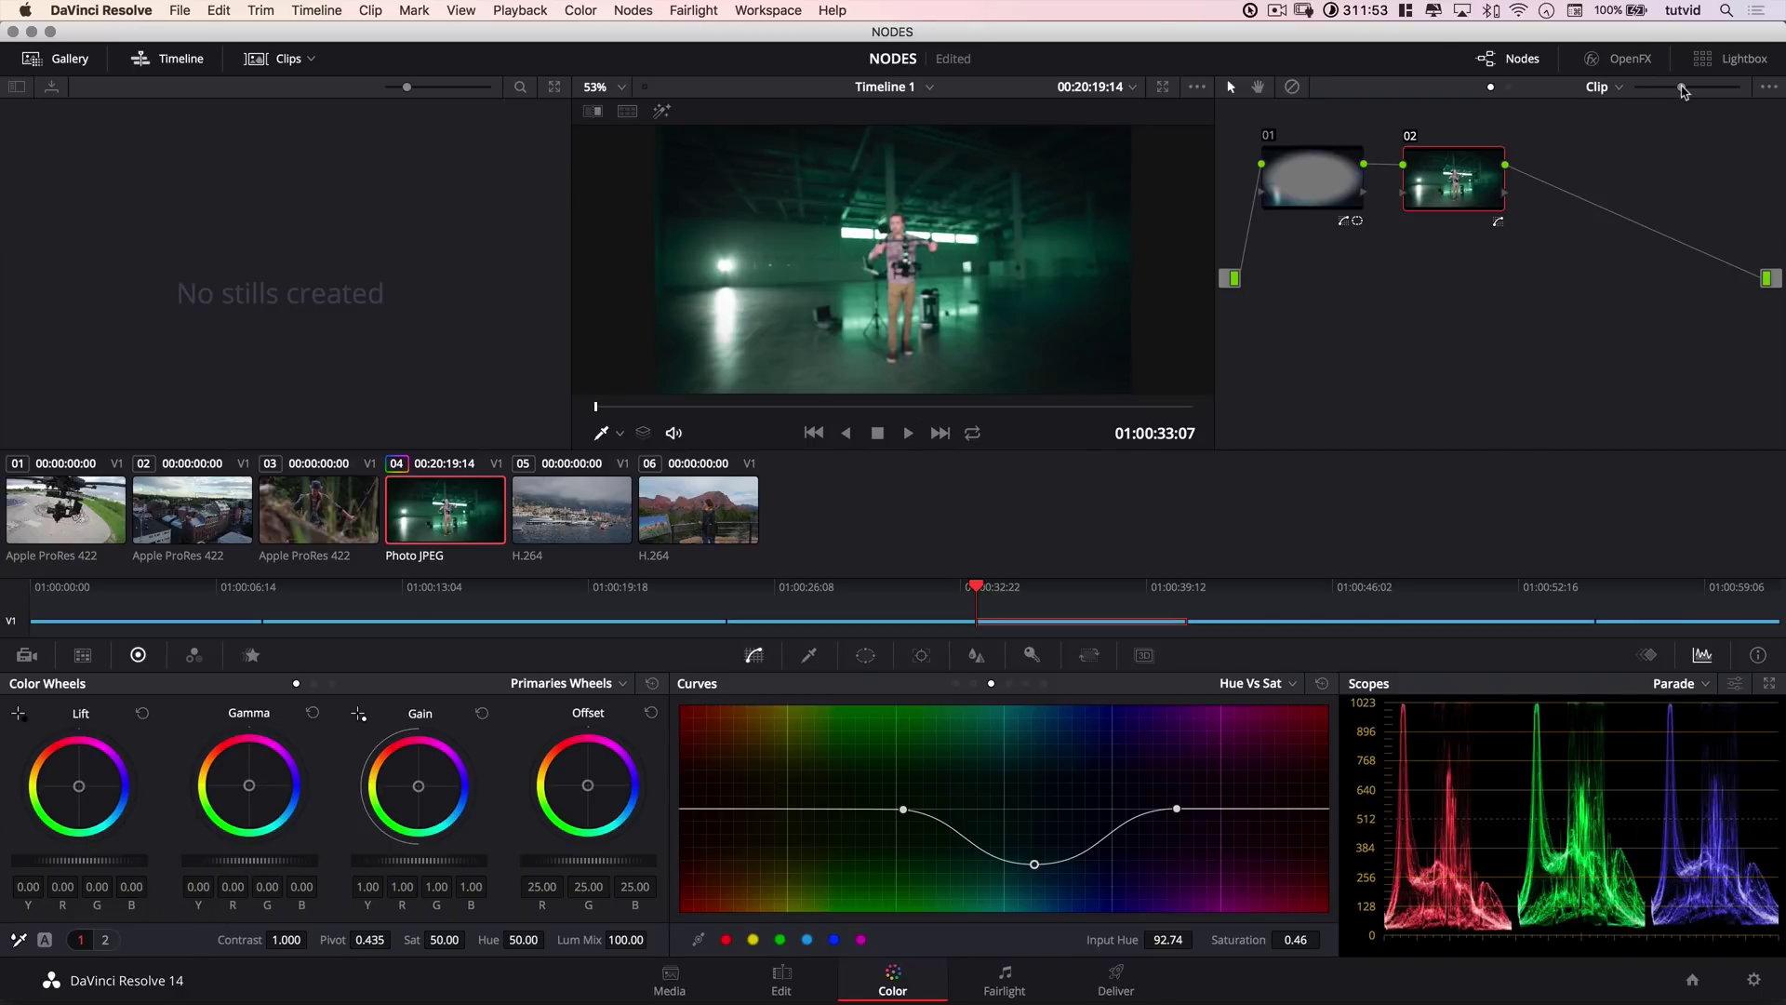
Run Cleanup Node Graph and drag nodes 01 and 02 into a straight side-by-side line.
{"action": "mouse_move", "coordinate": [1683, 90]}
{"action": "left_mouse_down"}
{"action": "mouse_move", "coordinate": [1748, 93]}
{"action": "mouse_move", "coordinate": [1619, 96]}
{"action": "mouse_move", "coordinate": [1659, 90]}
{"action": "left_mouse_up"}
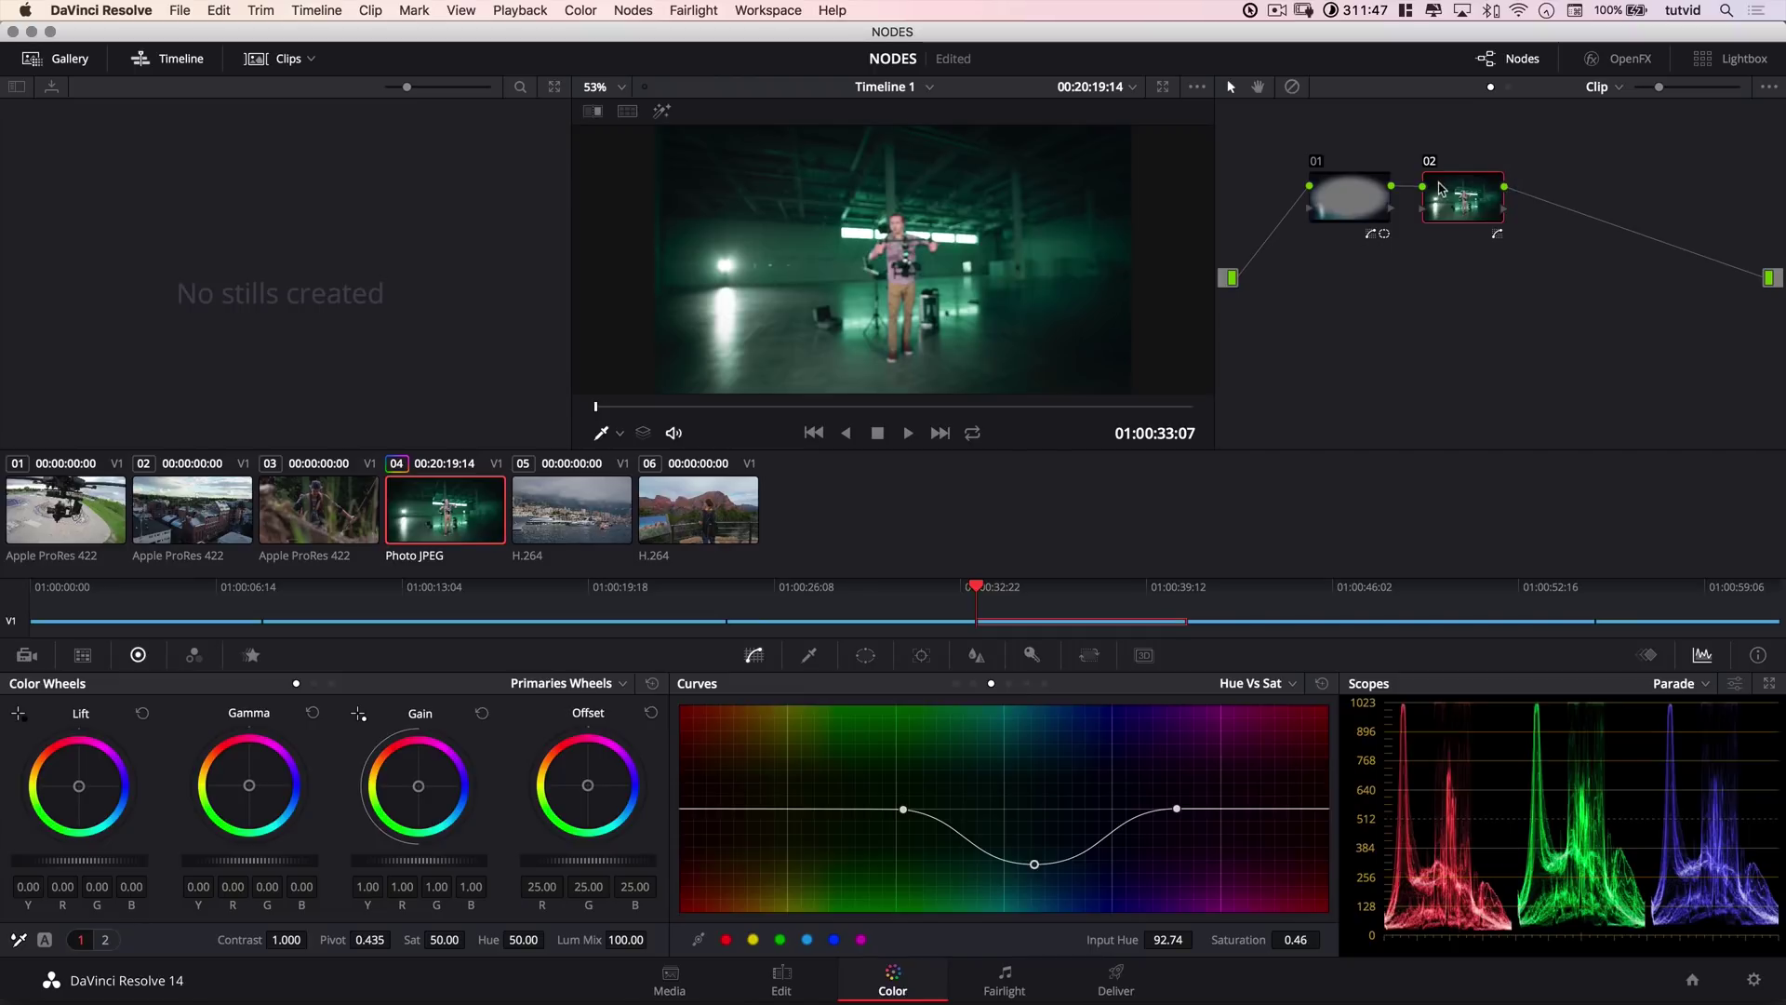
{"action": "left_click_drag", "start_coordinate": [1451, 200], "coordinate": [1424, 410]}
{"action": "left_click_drag", "start_coordinate": [1360, 194], "coordinate": [1324, 168]}
{"action": "left_click_drag", "start_coordinate": [1478, 421], "coordinate": [1448, 310]}
{"action": "right_click", "coordinate": [1349, 335]}
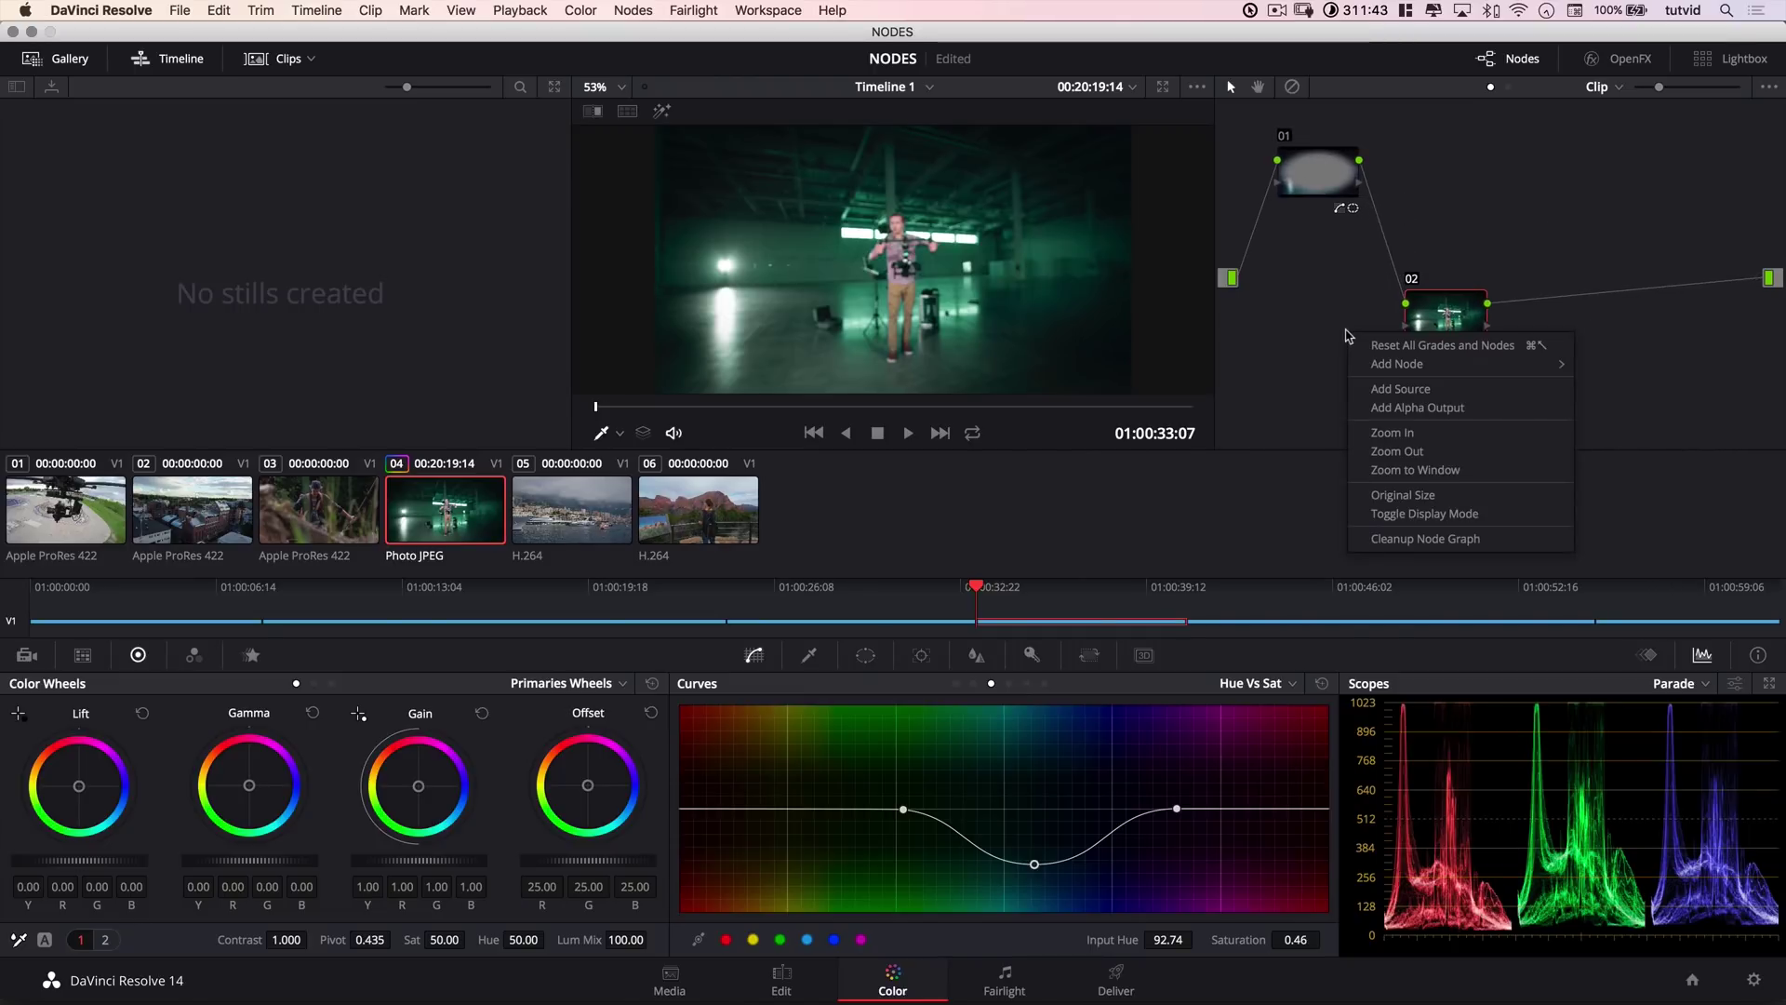
{"action": "left_click", "coordinate": [1438, 538]}
{"action": "left_click_drag", "start_coordinate": [1354, 284], "coordinate": [1312, 202]}
{"action": "left_click_drag", "start_coordinate": [1641, 280], "coordinate": [1457, 201]}
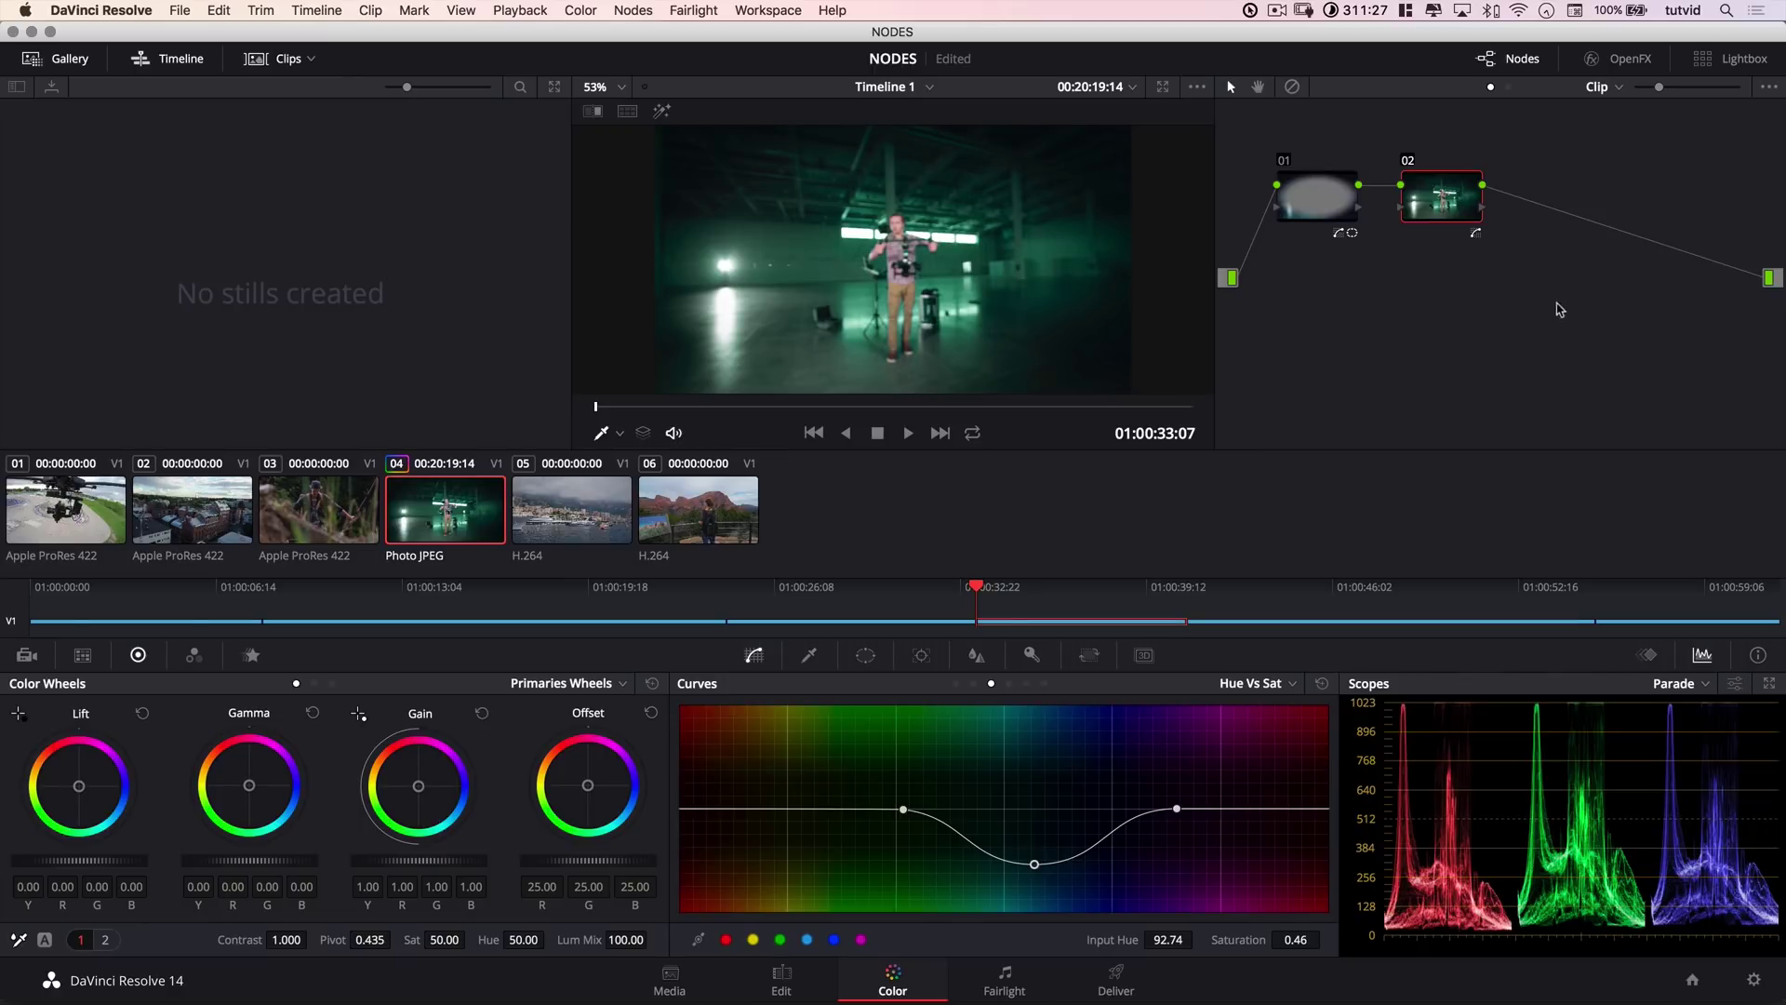
Add serial node 03 after node 02 with Alt+S.
{"action": "key", "text": "alt+s"}
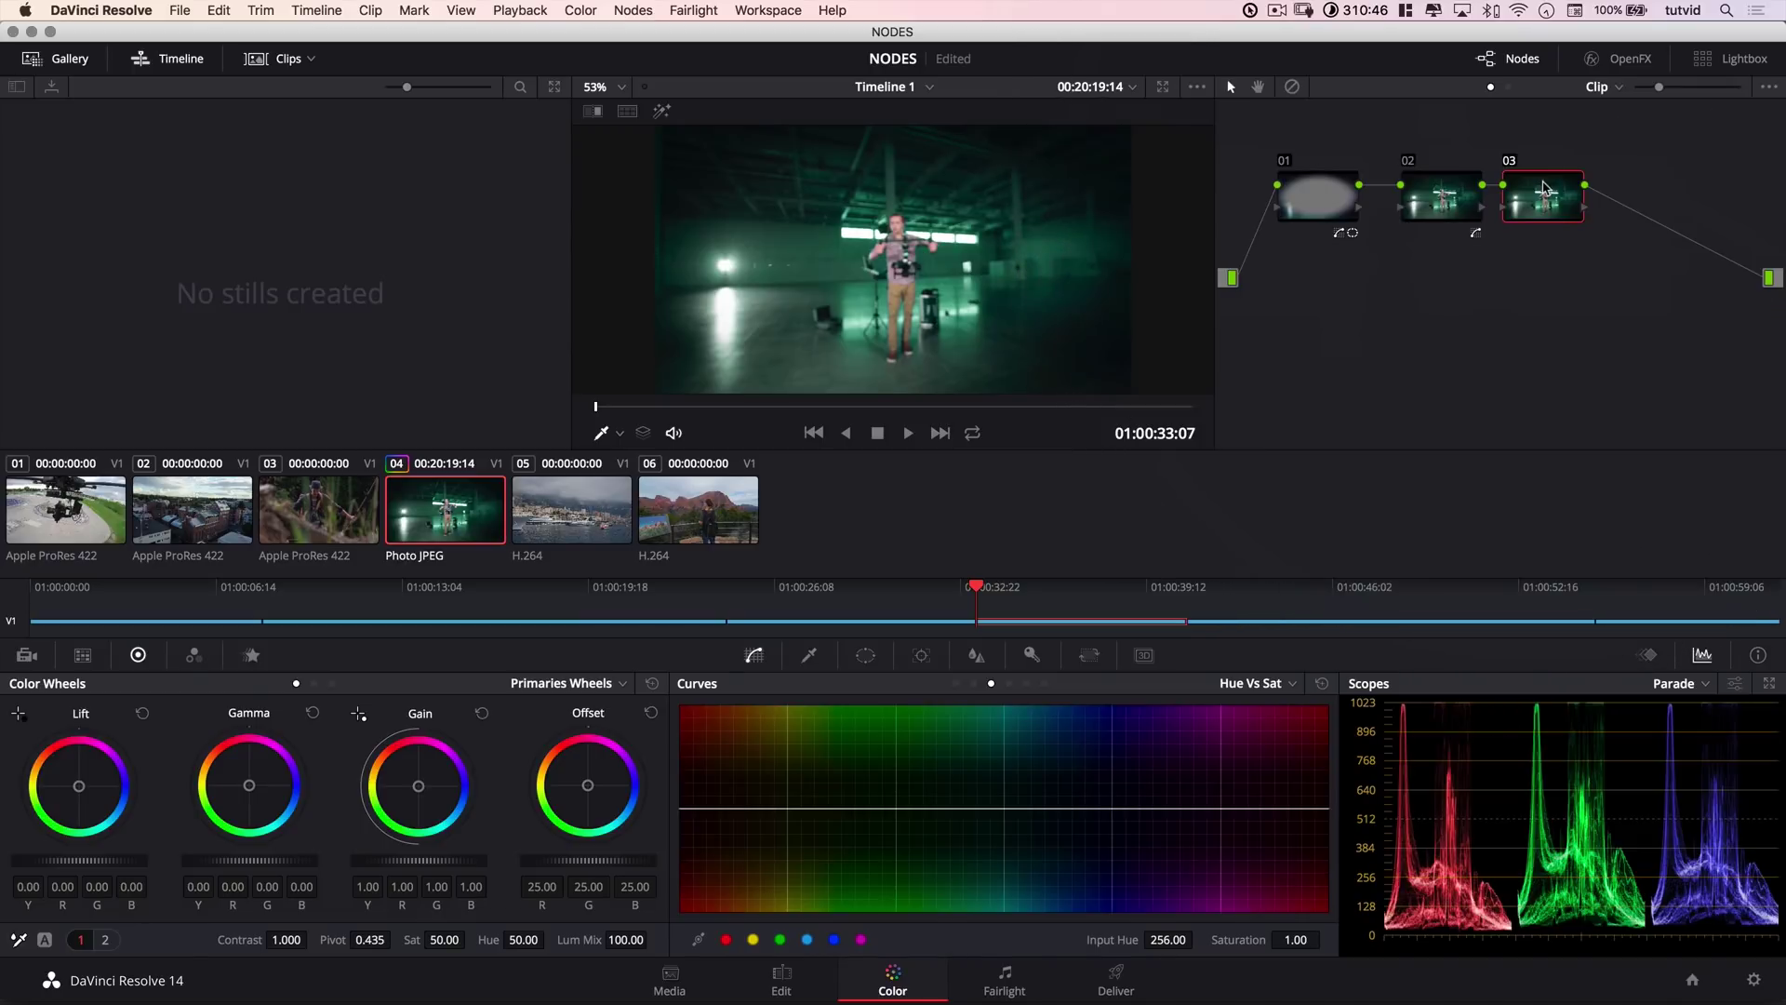
Sample the pants with the qualifier and refine to Hue Center 40.6, Width 10.8, Saturation High 11.7.
{"action": "left_click", "coordinate": [810, 657]}
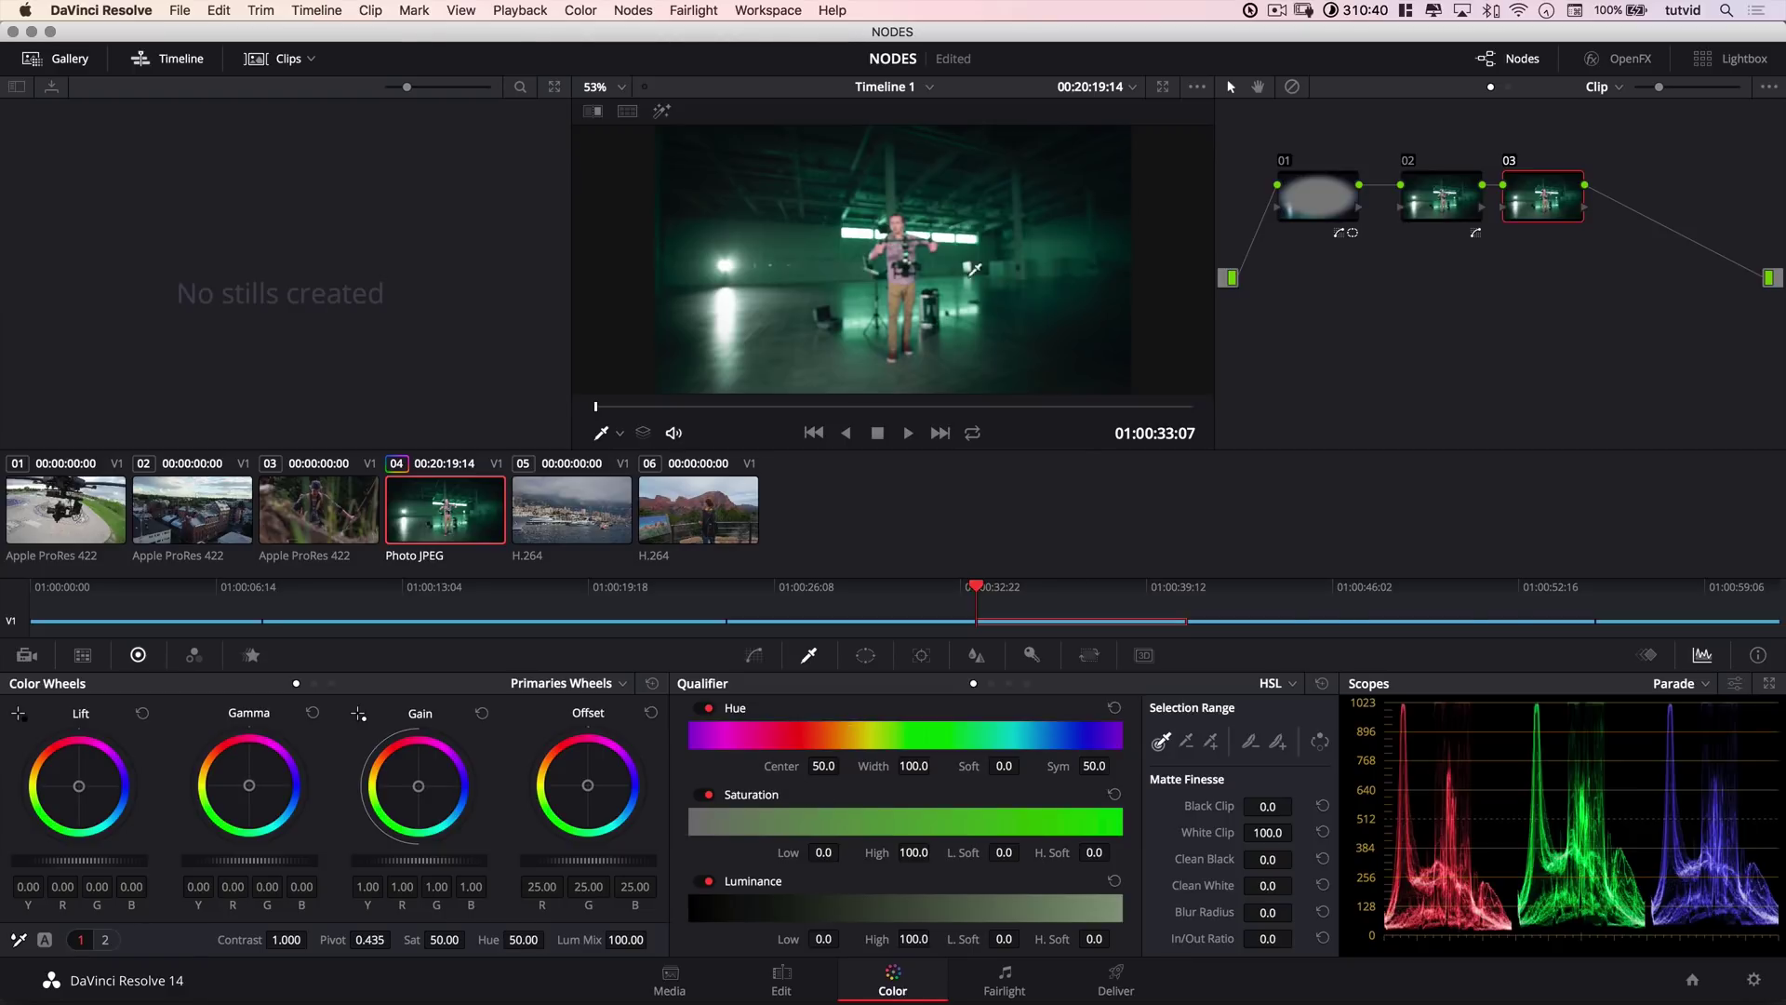
{"action": "left_click", "coordinate": [898, 290]}
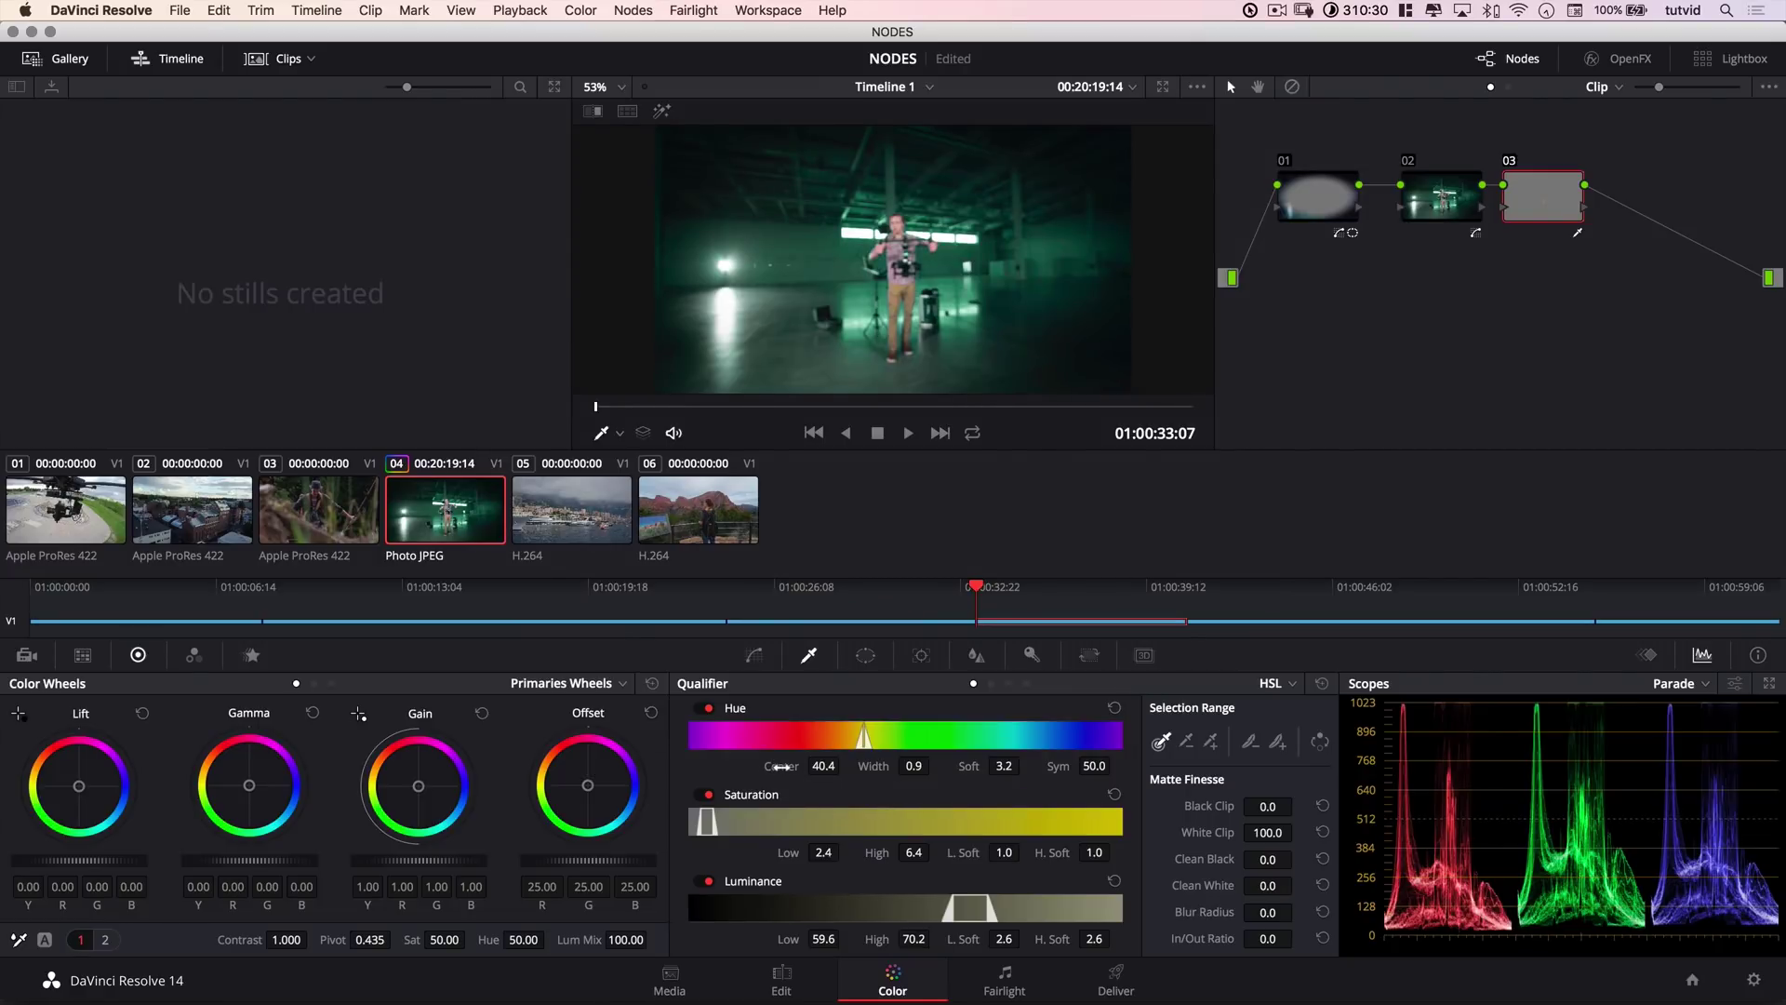
{"action": "left_click_drag", "start_coordinate": [782, 766], "coordinate": [935, 766]}
{"action": "left_click_drag", "start_coordinate": [935, 765], "coordinate": [935, 765]}
{"action": "left_click_drag", "start_coordinate": [1003, 766], "coordinate": [911, 762]}
{"action": "left_click_drag", "start_coordinate": [863, 856], "coordinate": [1065, 853]}
{"action": "left_click_drag", "start_coordinate": [790, 940], "coordinate": [962, 938]}
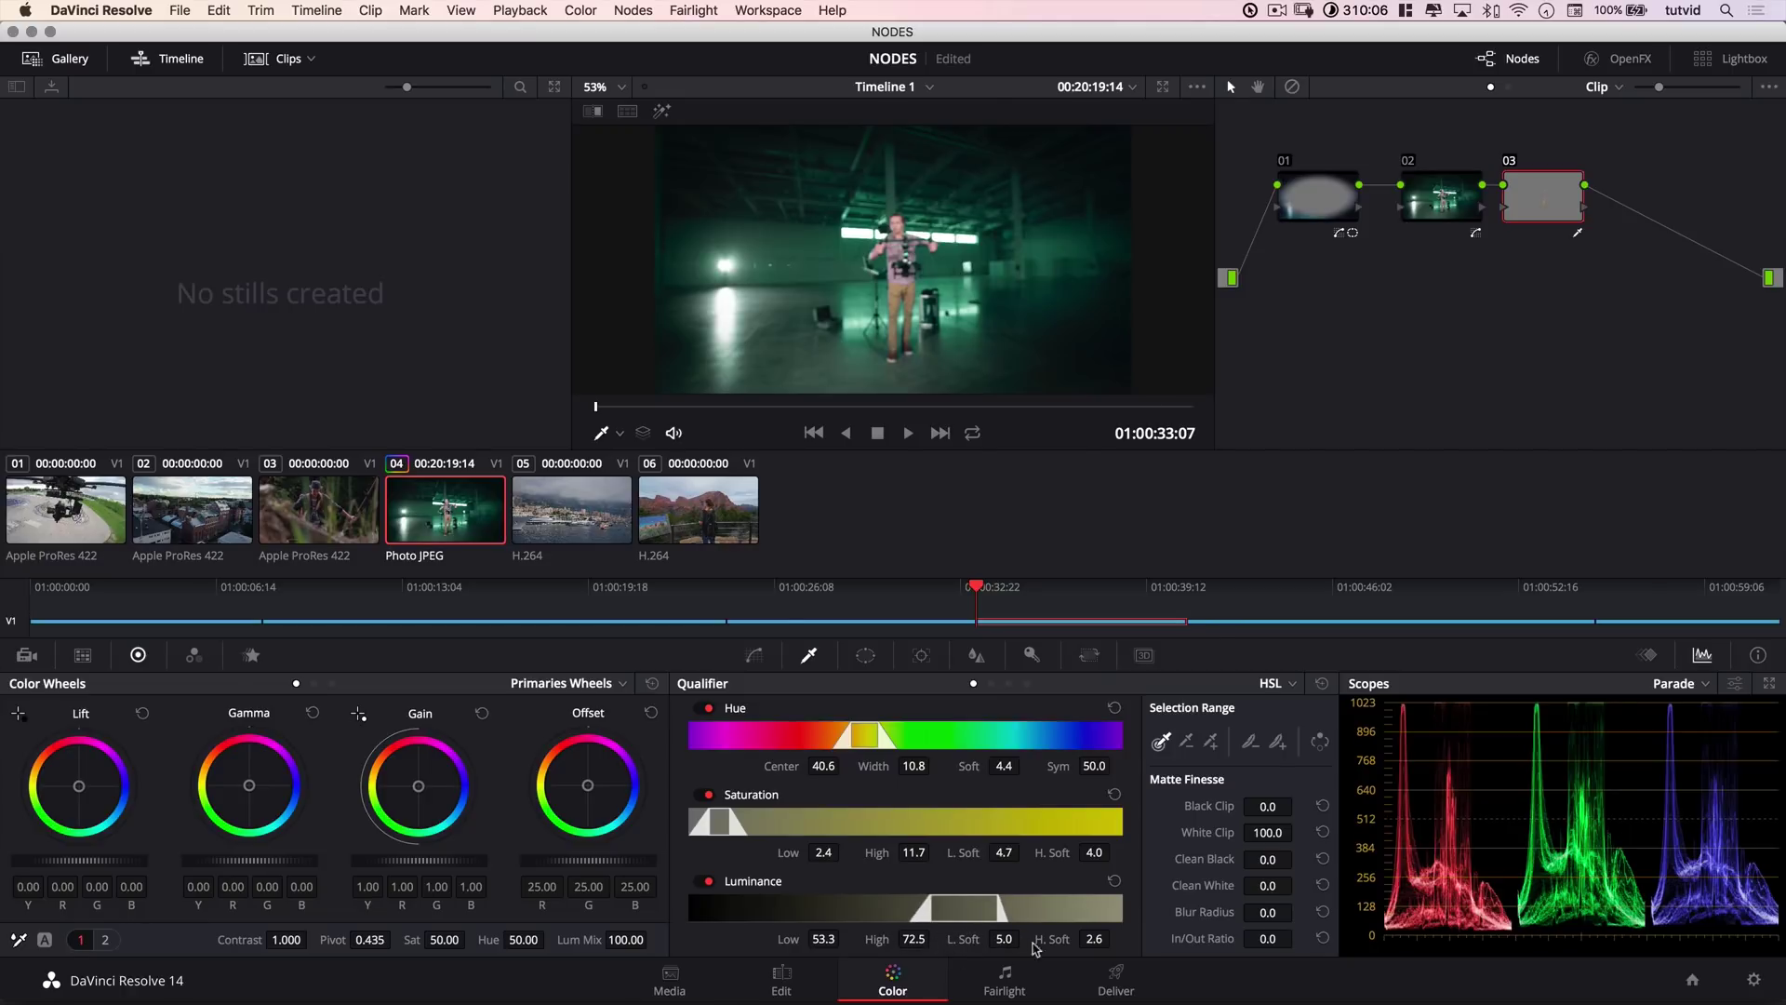
{"action": "left_click_drag", "start_coordinate": [1060, 940], "coordinate": [1116, 937]}
{"action": "left_click", "coordinate": [755, 655]}
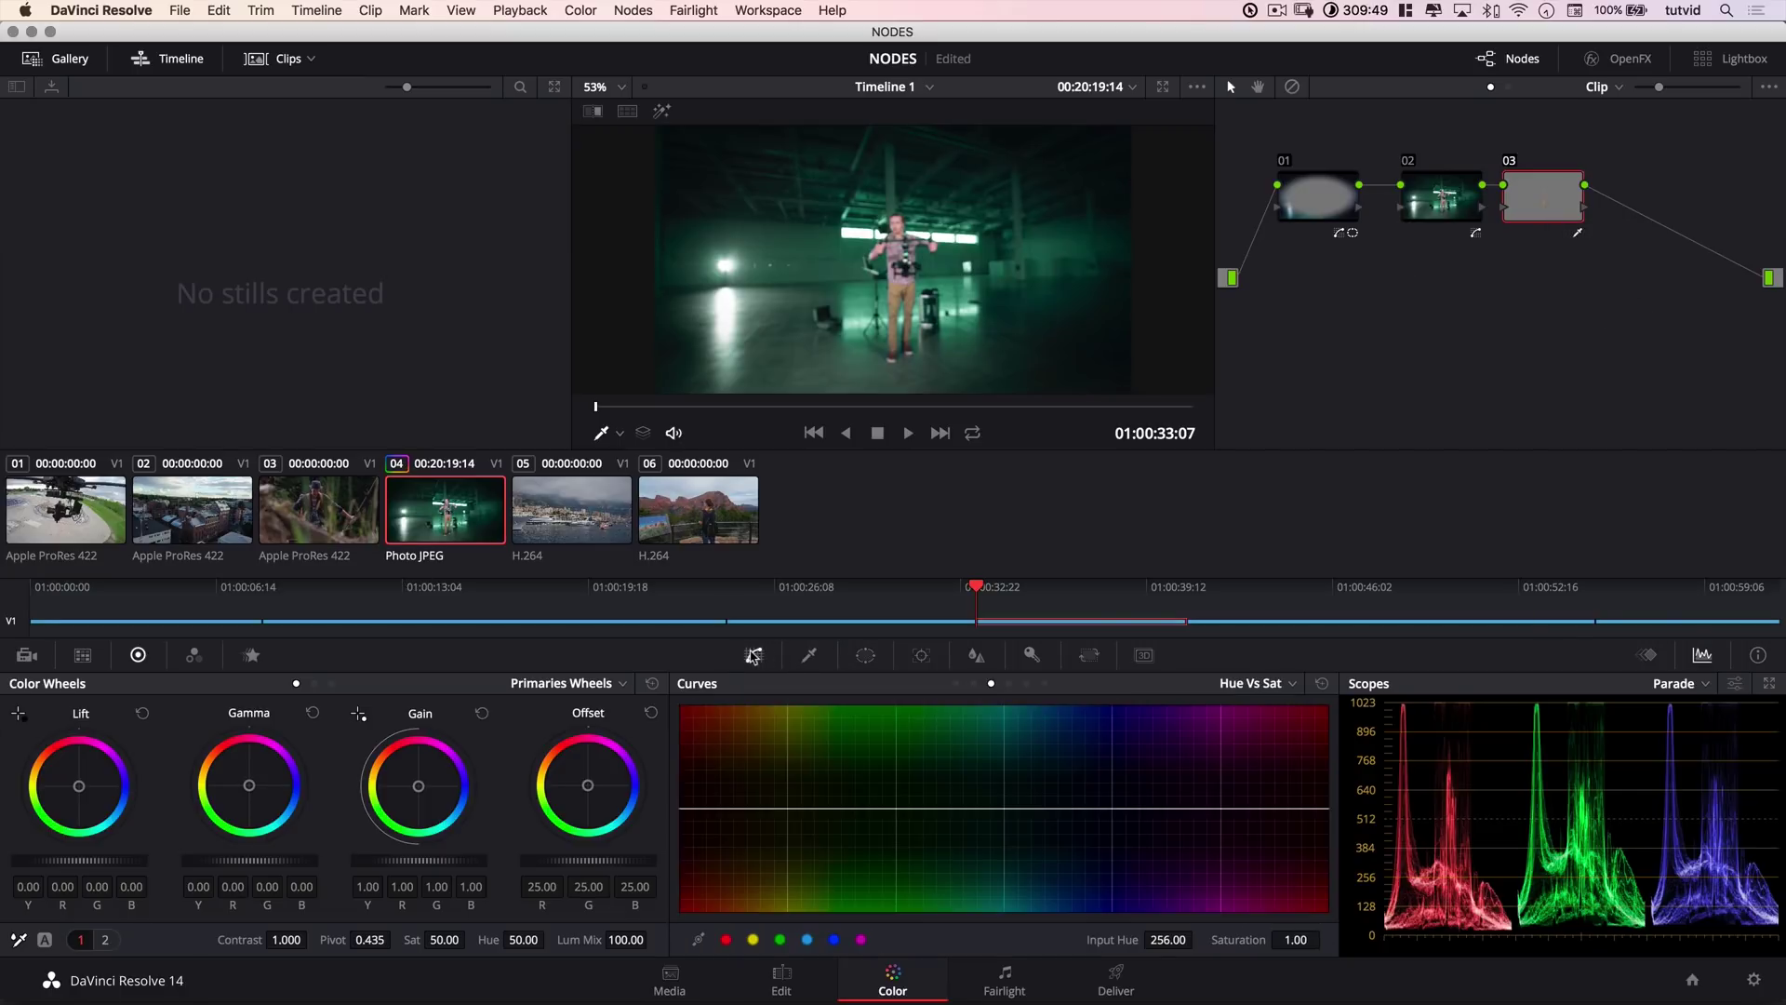
Turn the qualified pants orange with Temp 2140.0 and Shadows 45.00, toggling node 03 to compare.
{"action": "left_click", "coordinate": [808, 657]}
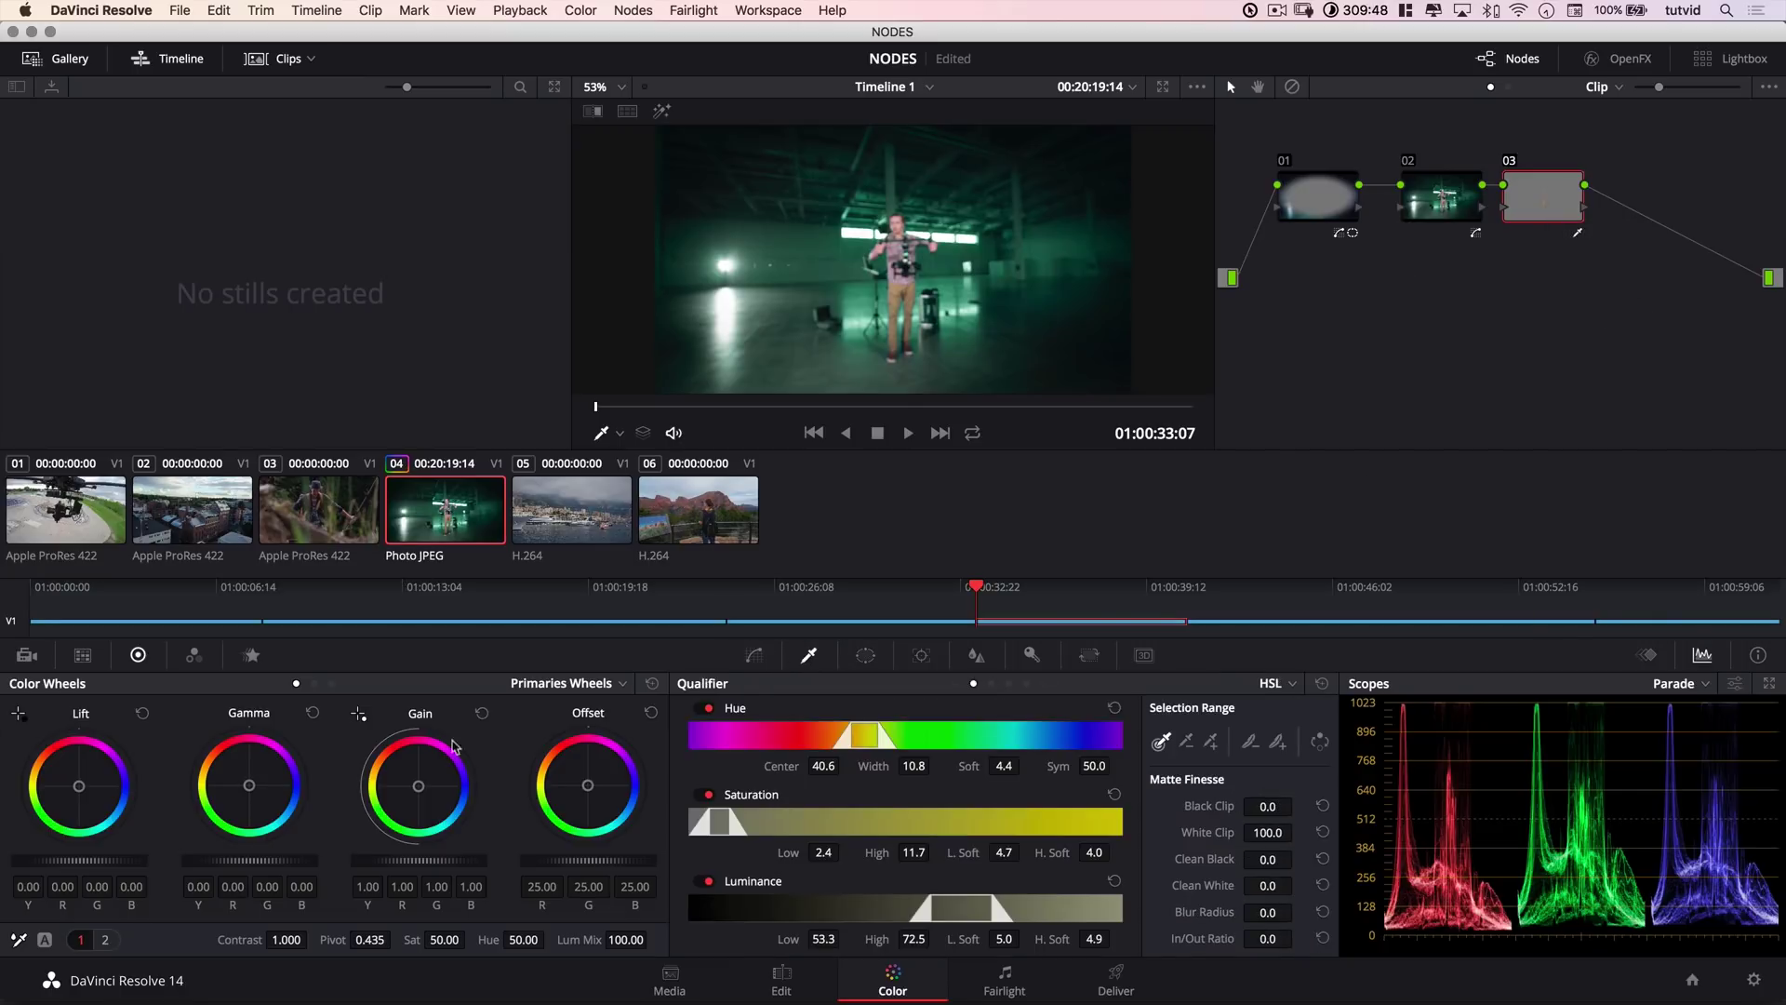
{"action": "left_click", "coordinate": [105, 941]}
{"action": "left_click_drag", "start_coordinate": [176, 942], "coordinate": [234, 939]}
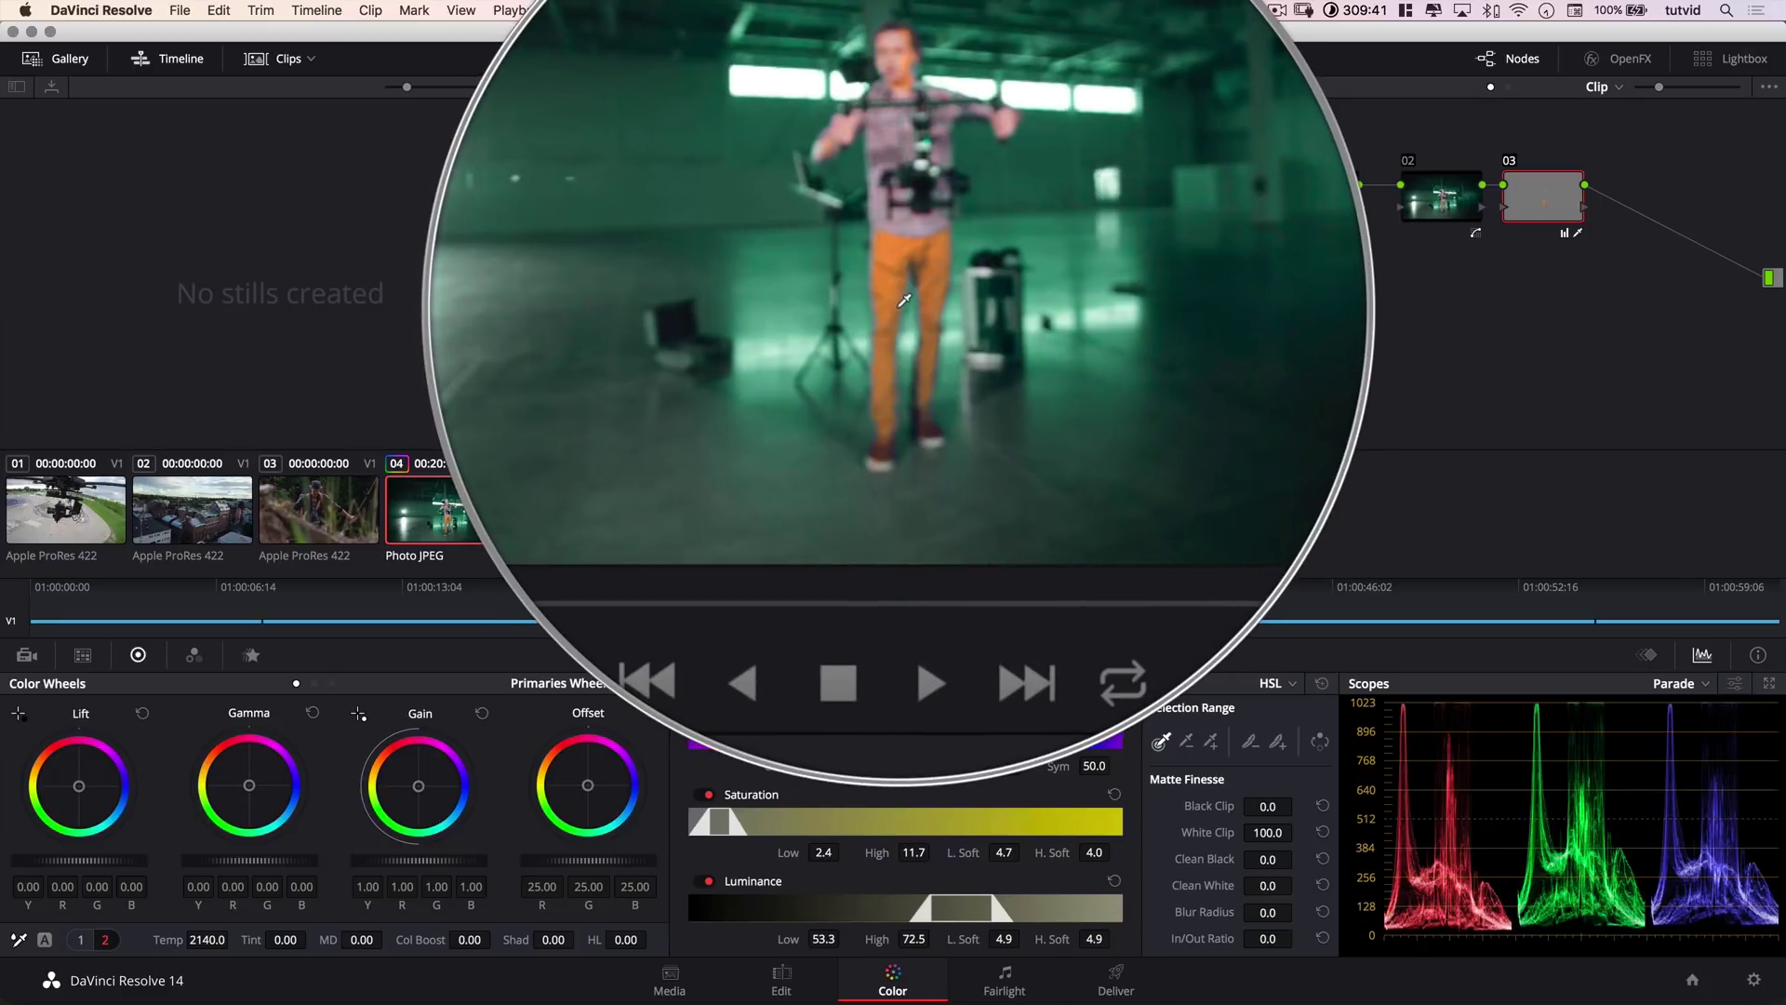
{"action": "key", "text": "ctrl+d"}
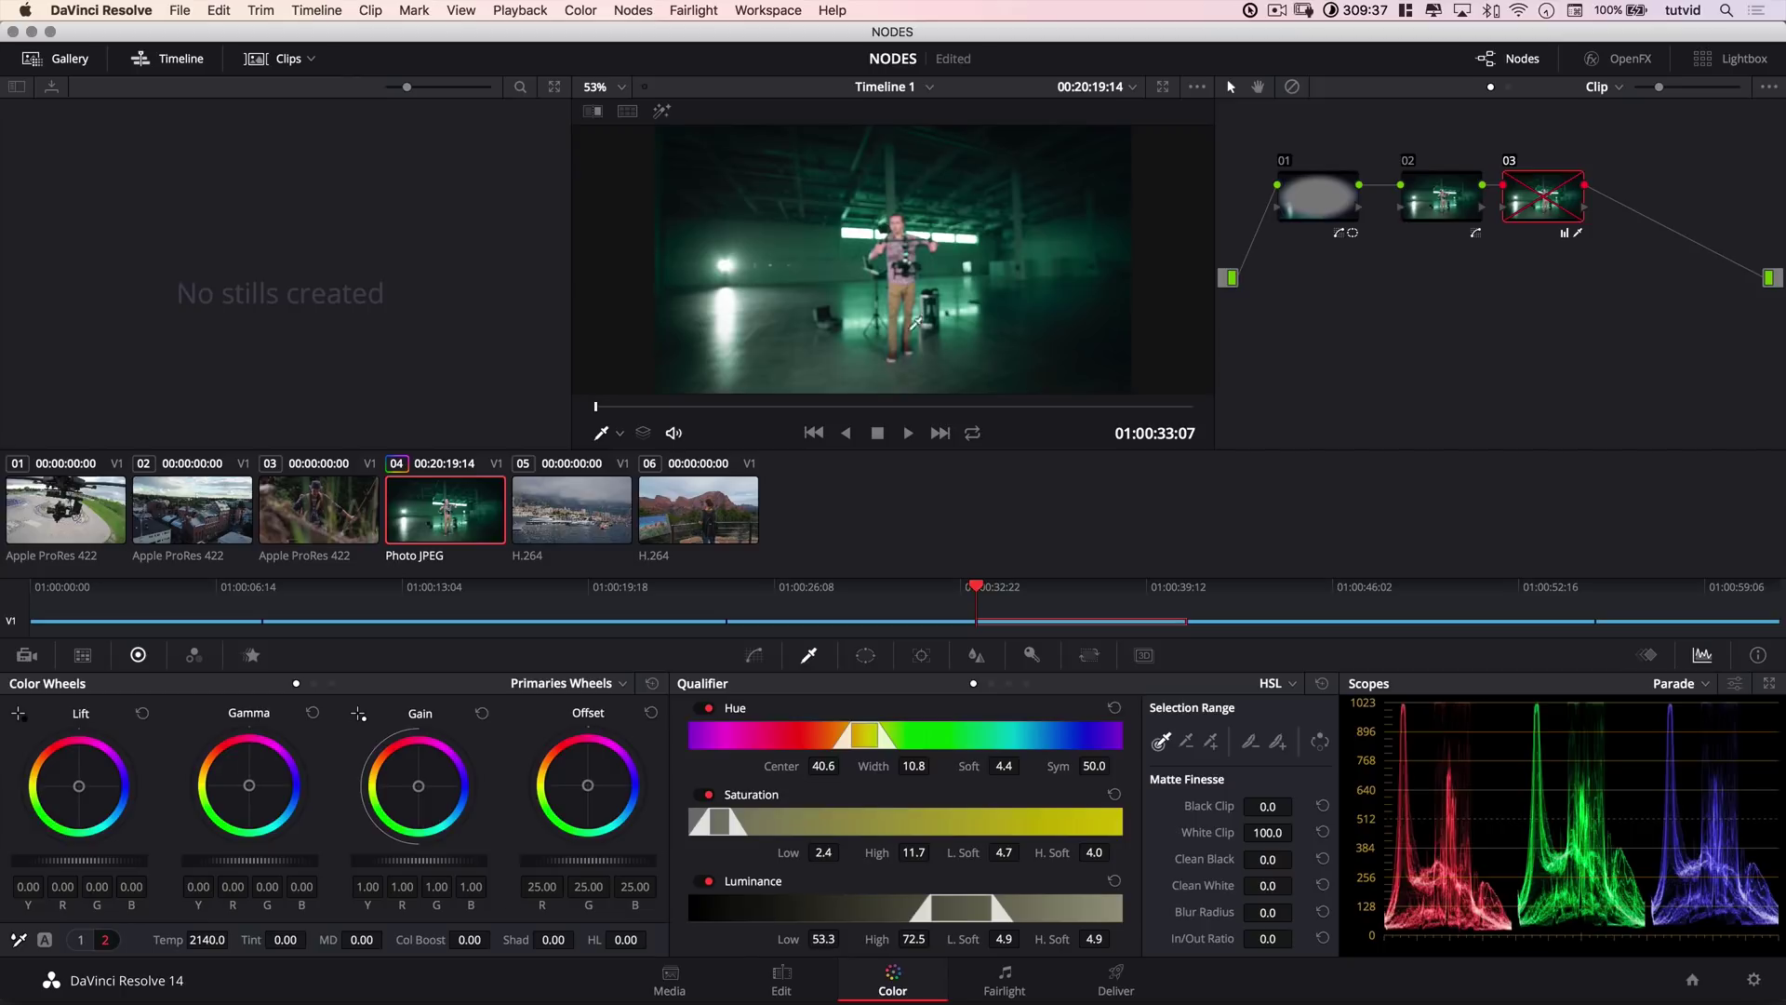
{"action": "key", "text": "ctrl+d"}
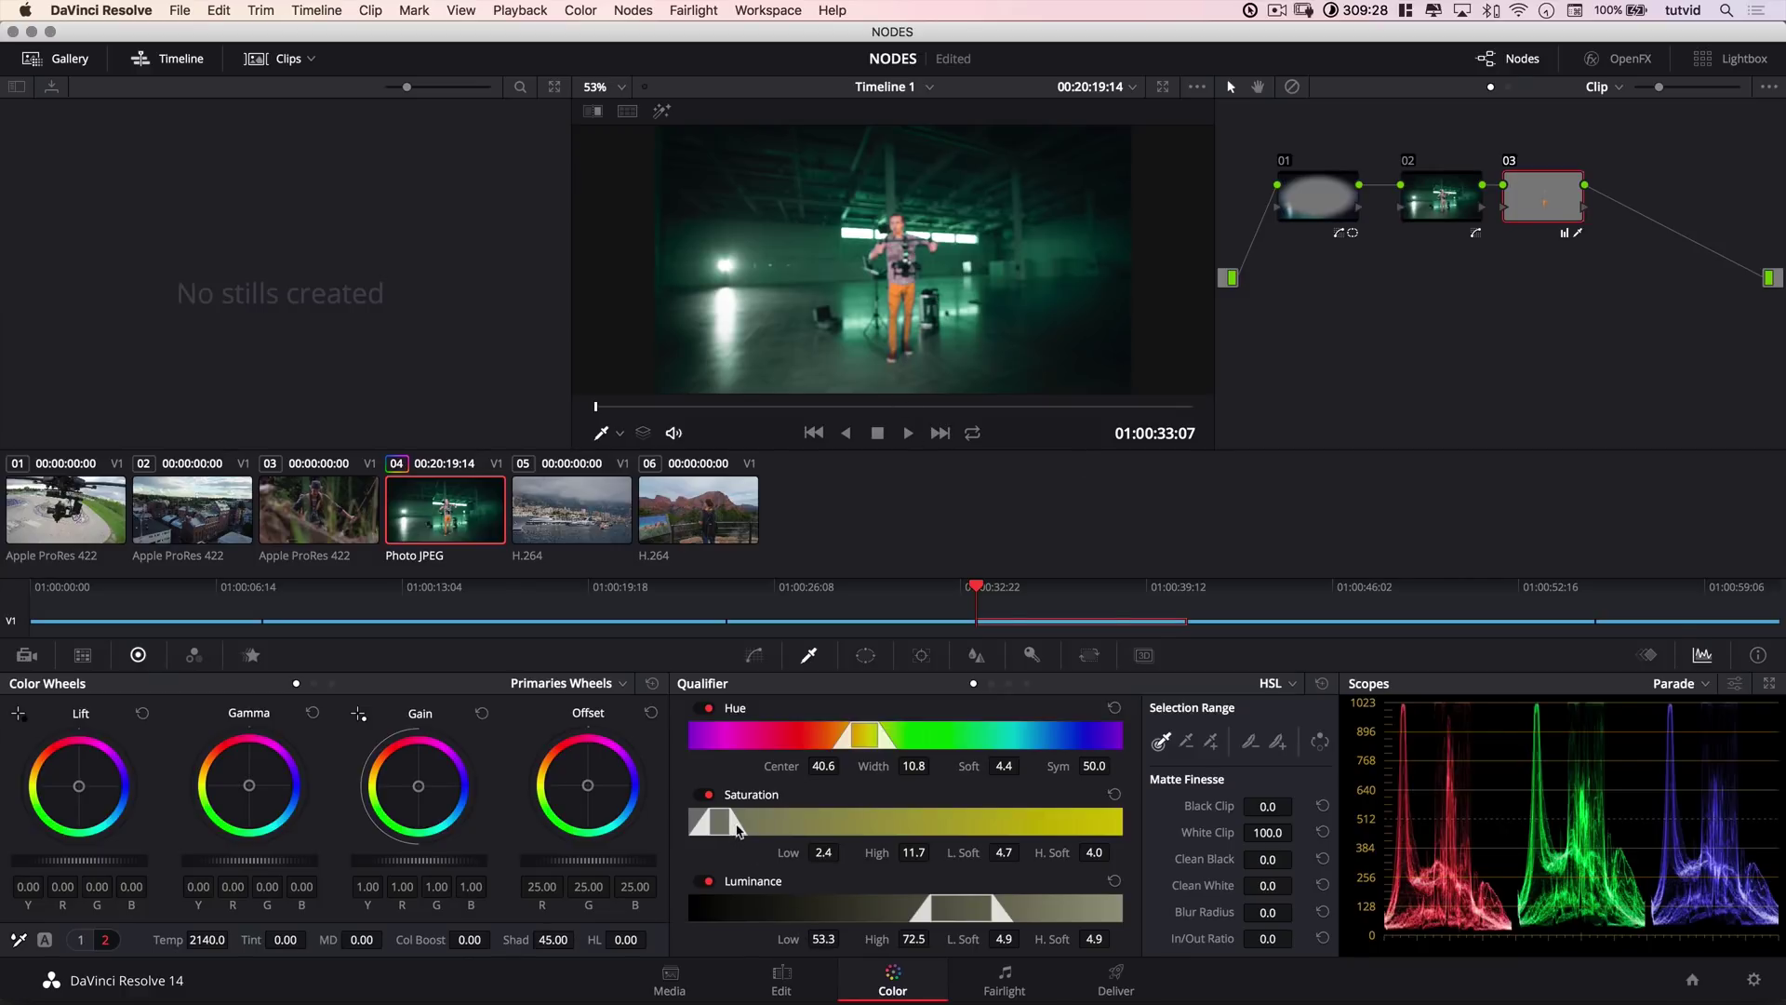
{"action": "left_click", "coordinate": [1444, 197]}
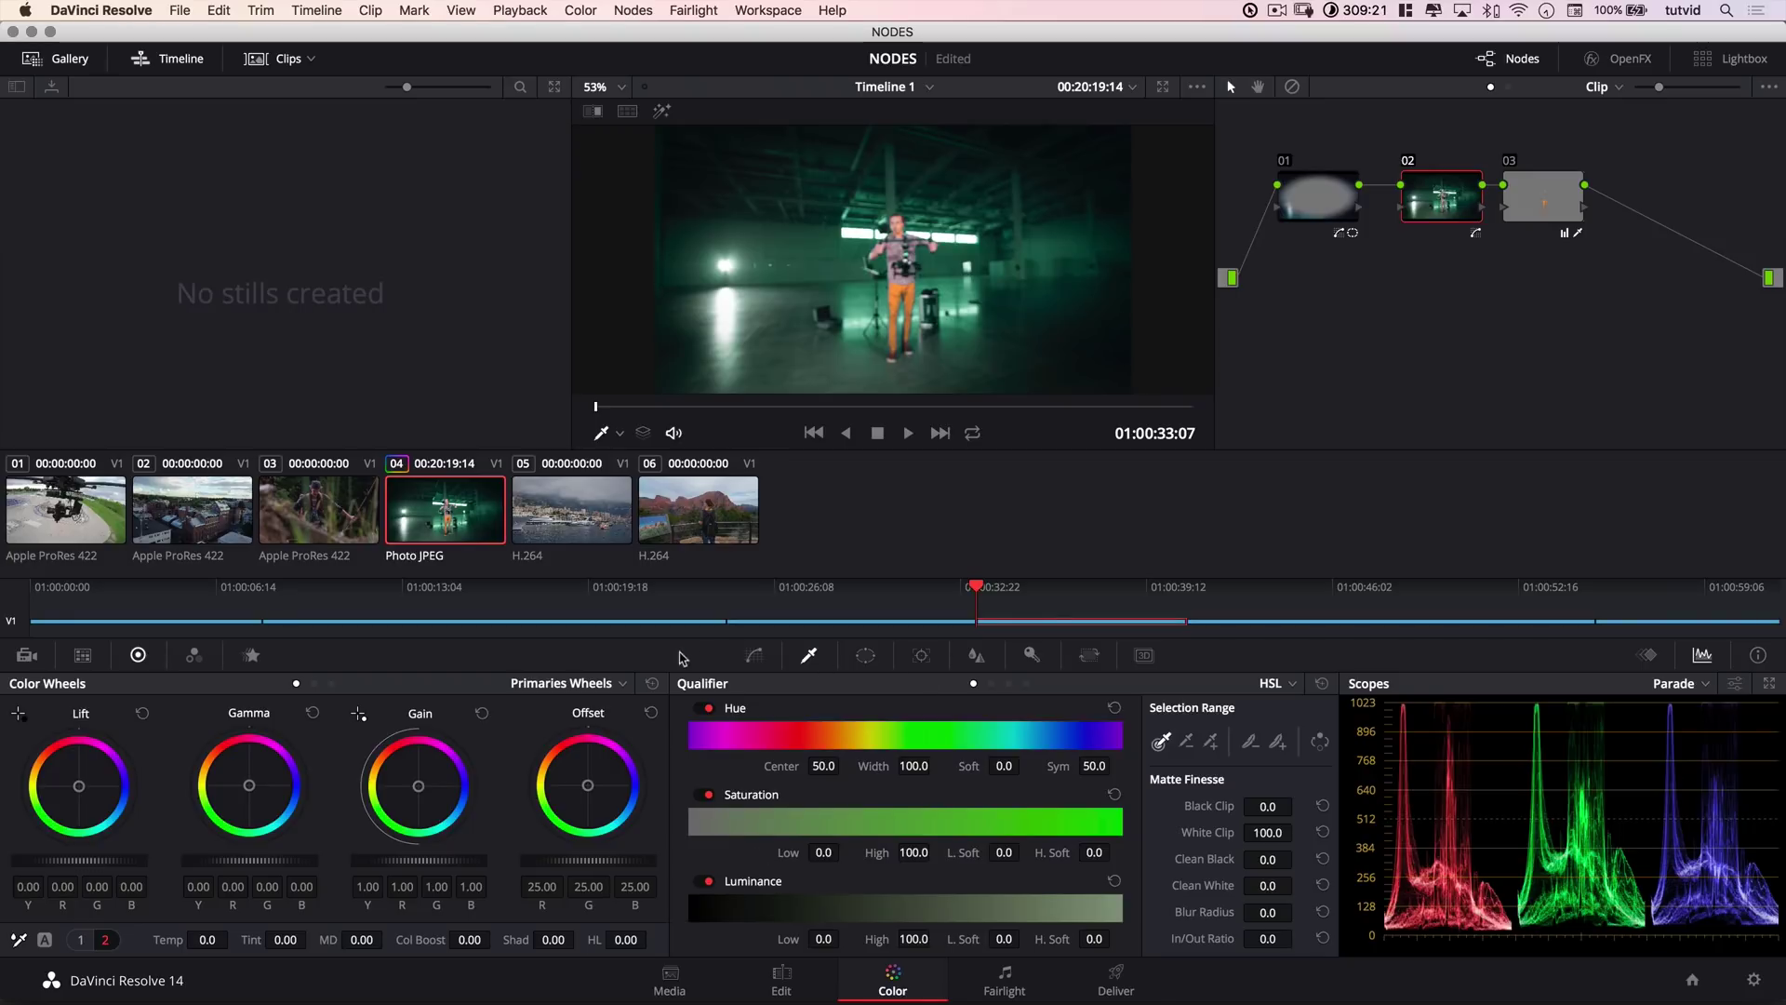
Reshape node 02's Hue vs Sat dip and move the Hue vs Hue pin to input hue 58.75.
{"action": "left_click", "coordinate": [754, 656]}
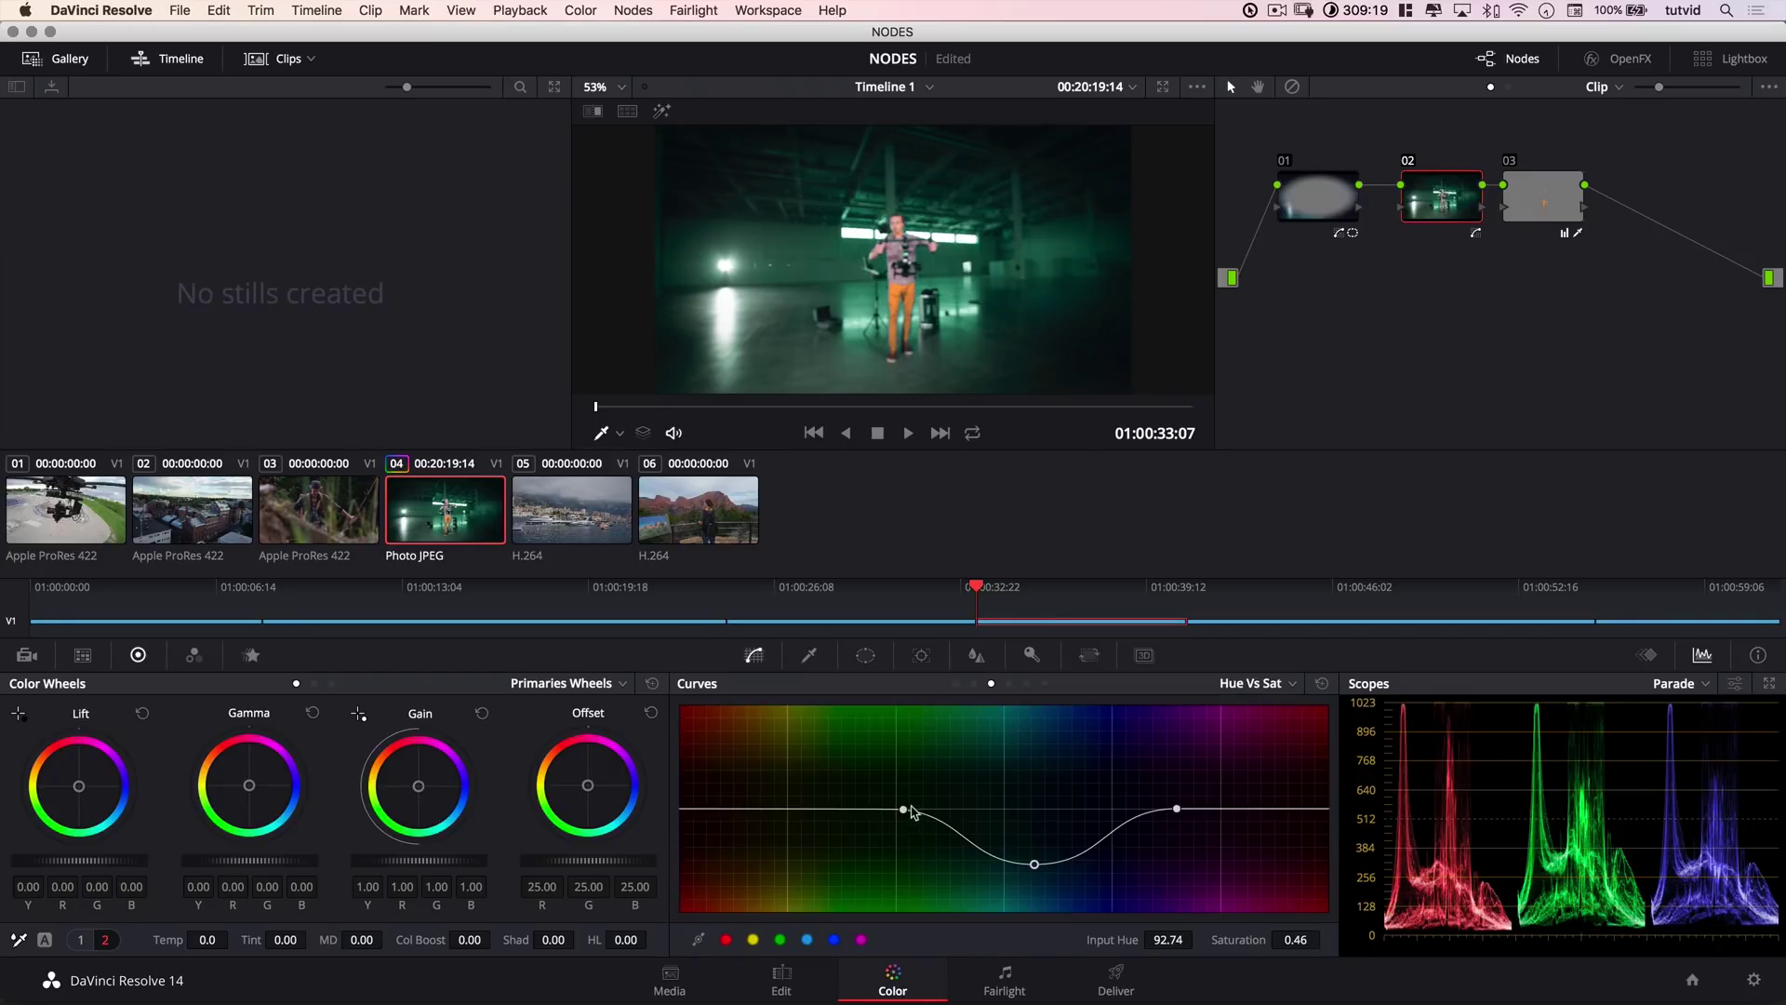
{"action": "left_click_drag", "start_coordinate": [907, 810], "coordinate": [949, 814]}
{"action": "left_click_drag", "start_coordinate": [1049, 872], "coordinate": [1060, 864]}
{"action": "left_click", "coordinate": [1178, 810]}
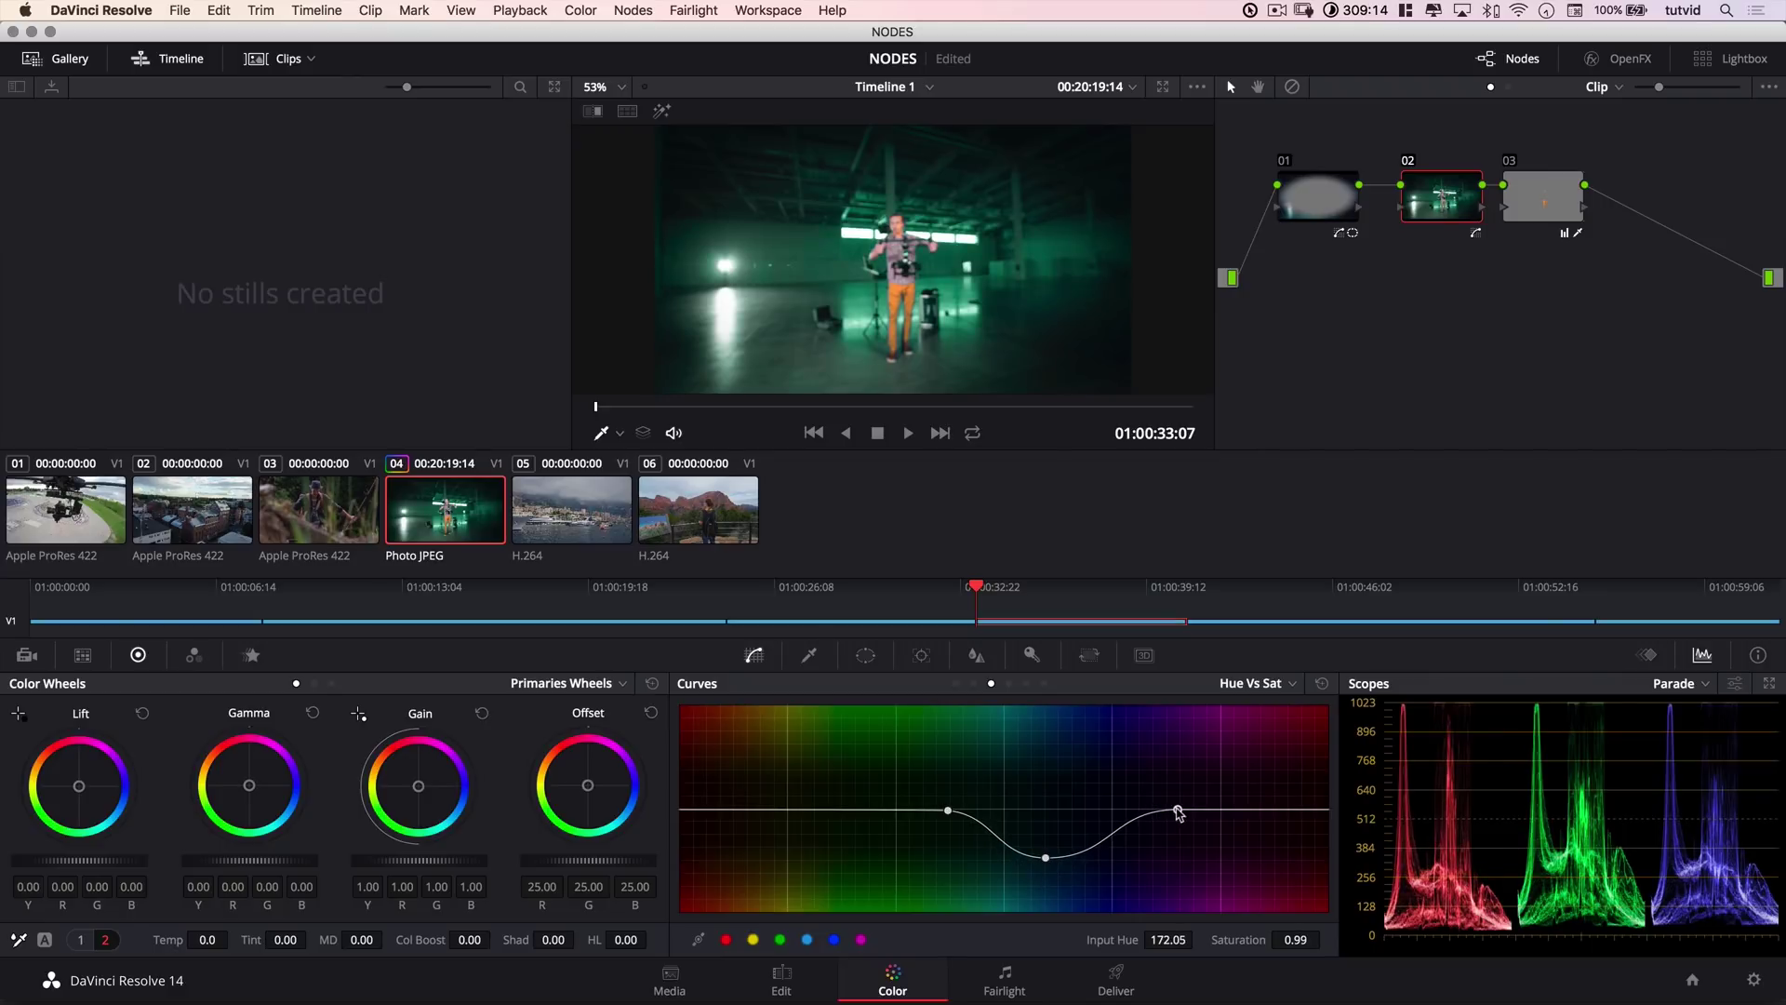
{"action": "left_click", "coordinate": [976, 684]}
{"action": "left_click_drag", "start_coordinate": [915, 811], "coordinate": [975, 812]}
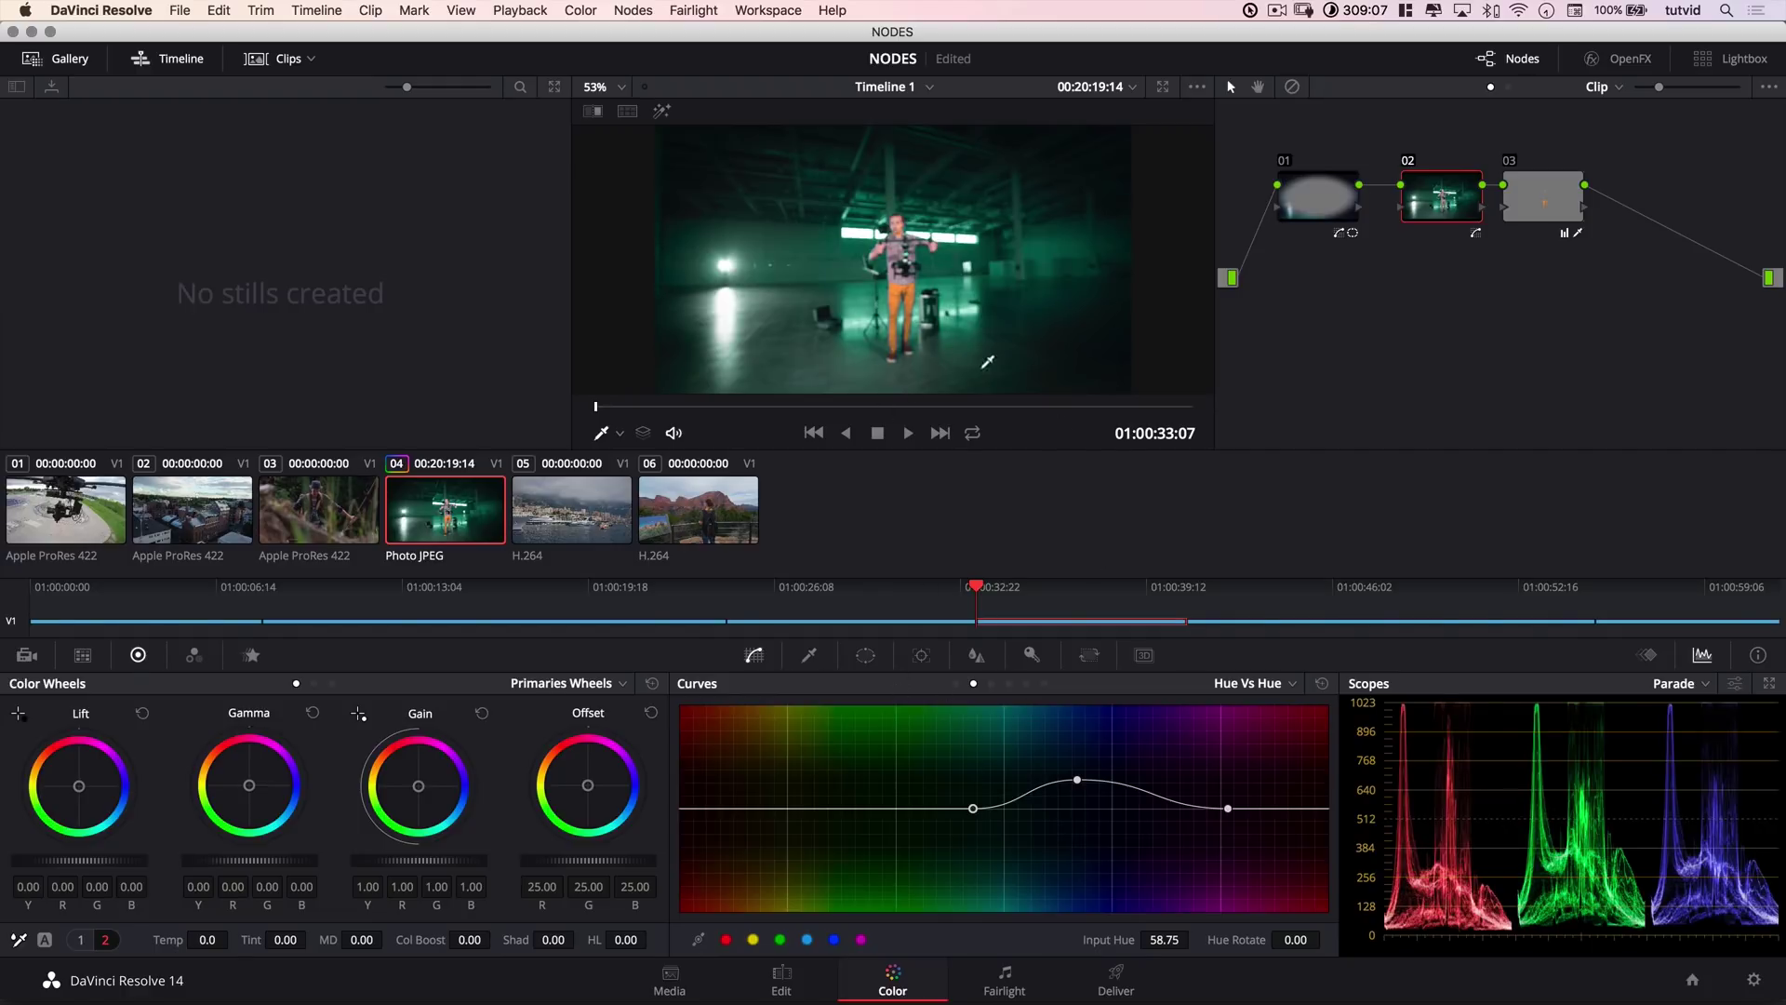
Widen node 03's qualifier to Saturation High 29.9 and Luminance 44.5–91.4.
{"action": "left_click", "coordinate": [1536, 202]}
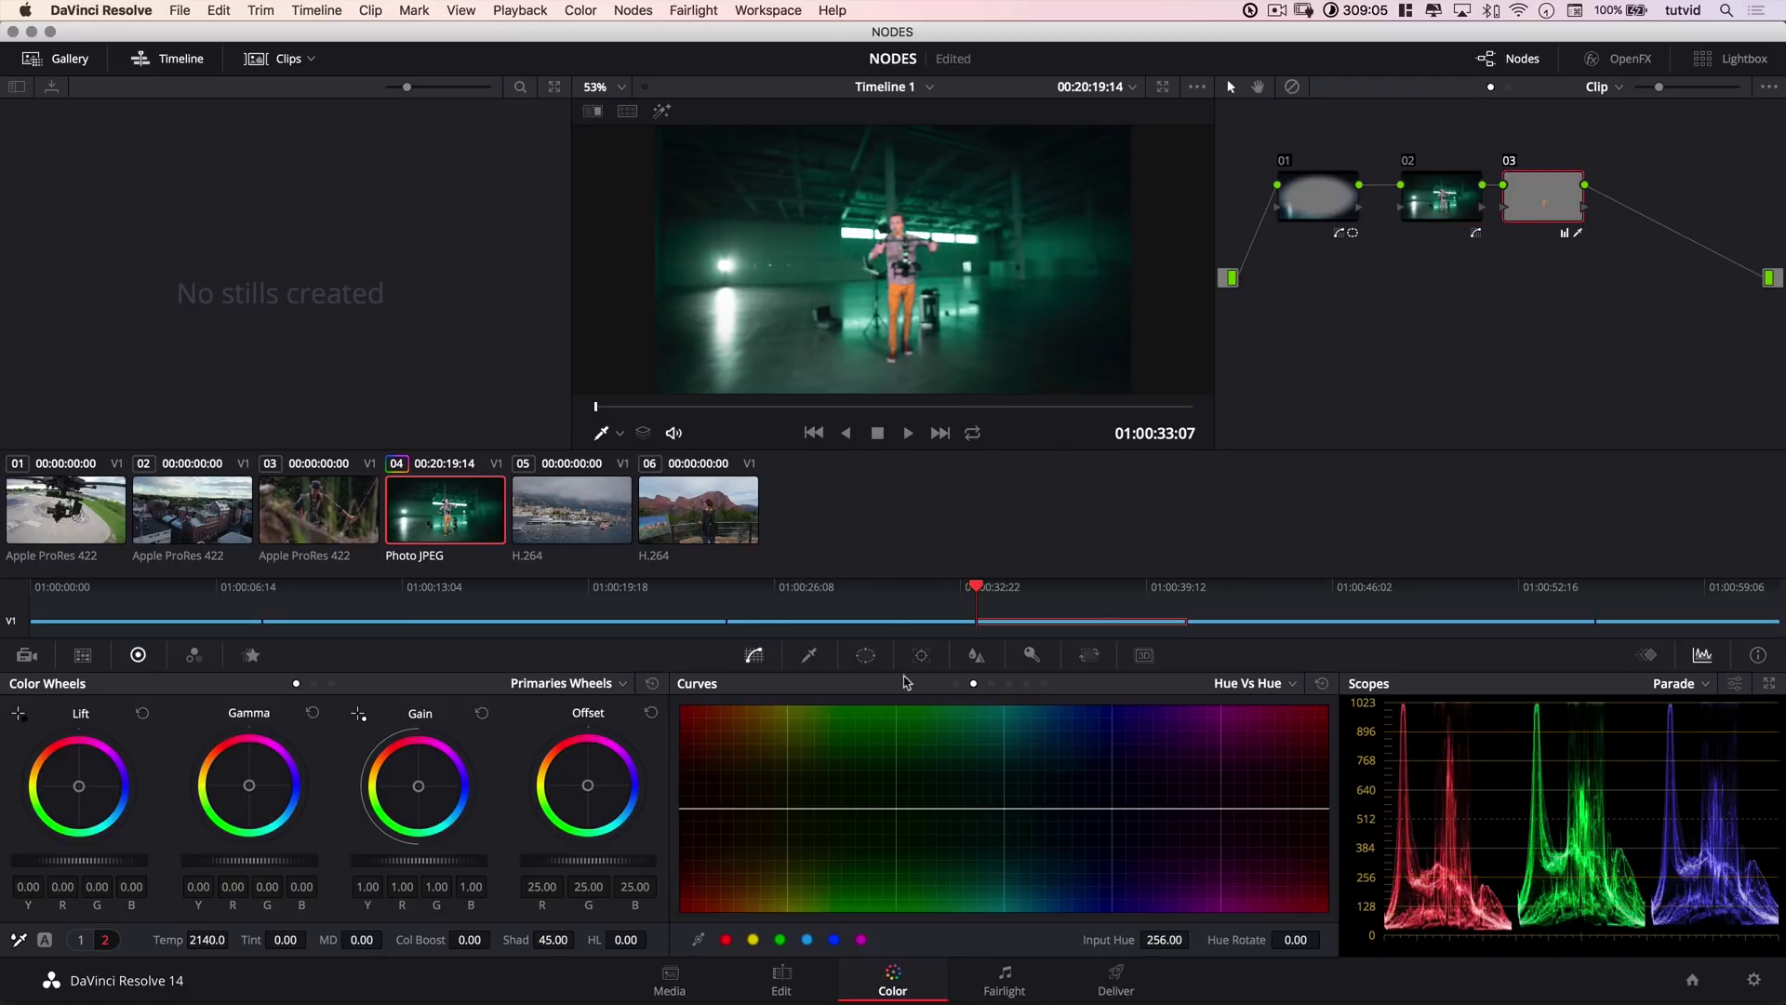
{"action": "left_click", "coordinate": [808, 655]}
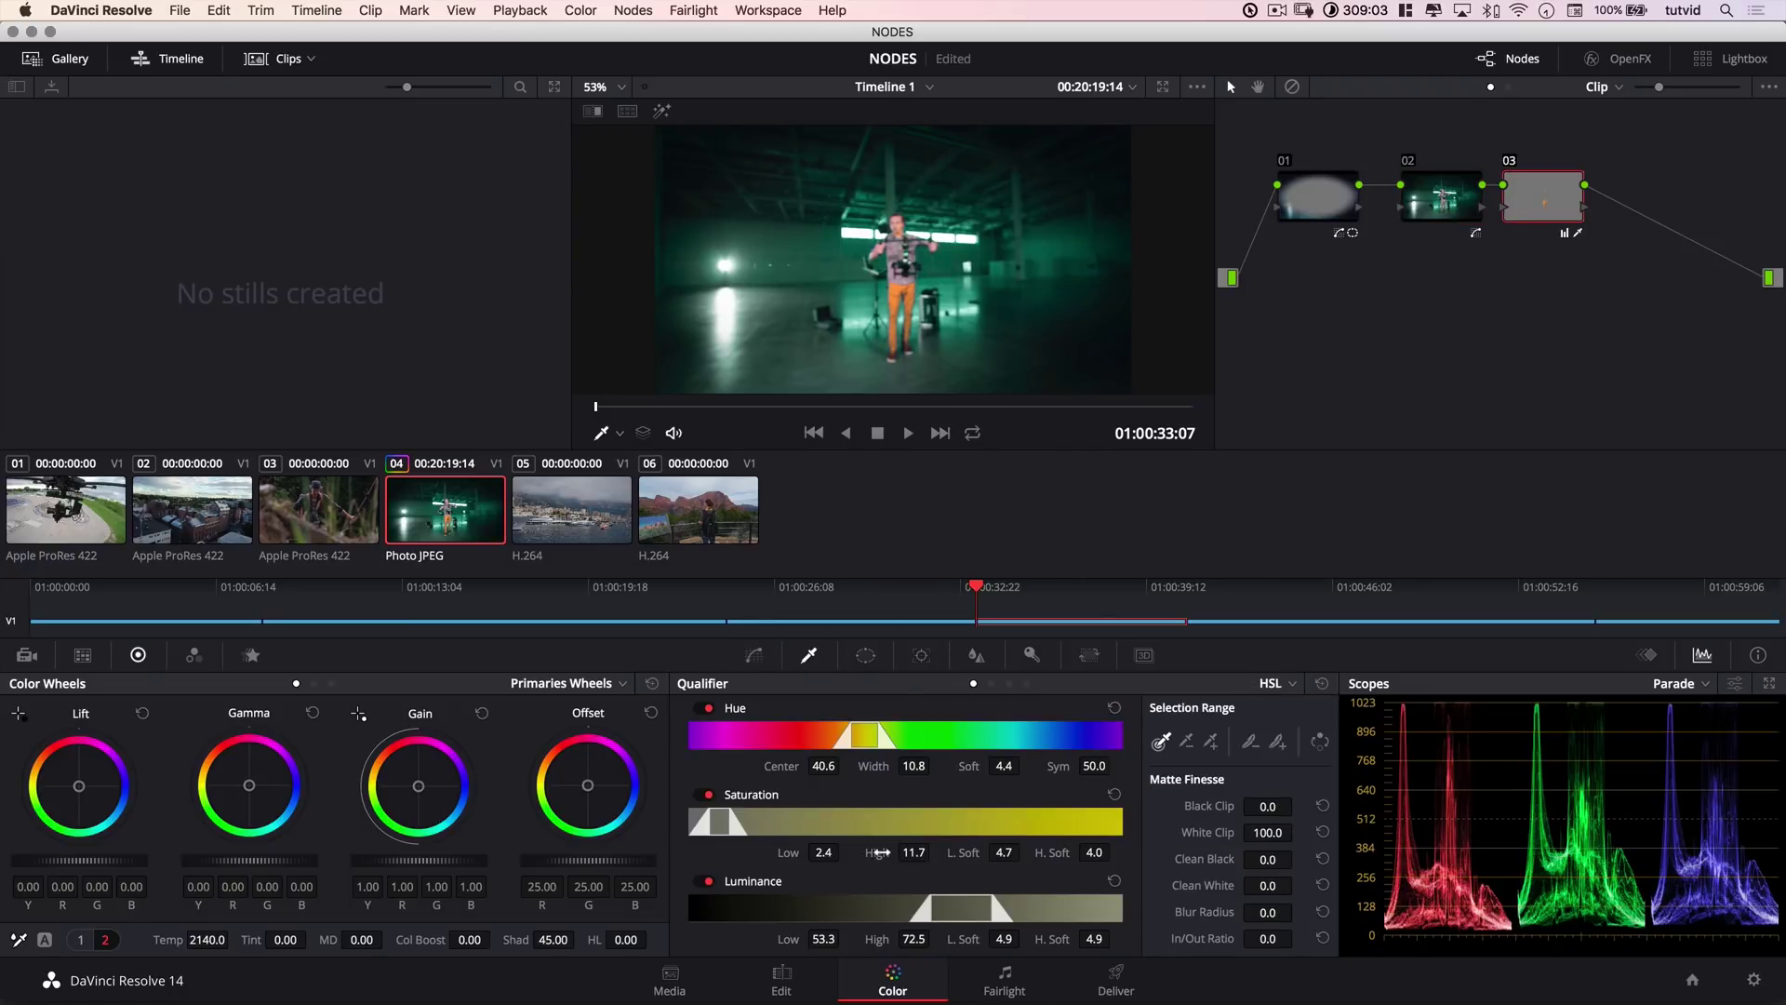
{"action": "left_click_drag", "start_coordinate": [880, 852], "coordinate": [892, 837]}
{"action": "left_click_drag", "start_coordinate": [793, 944], "coordinate": [897, 938]}
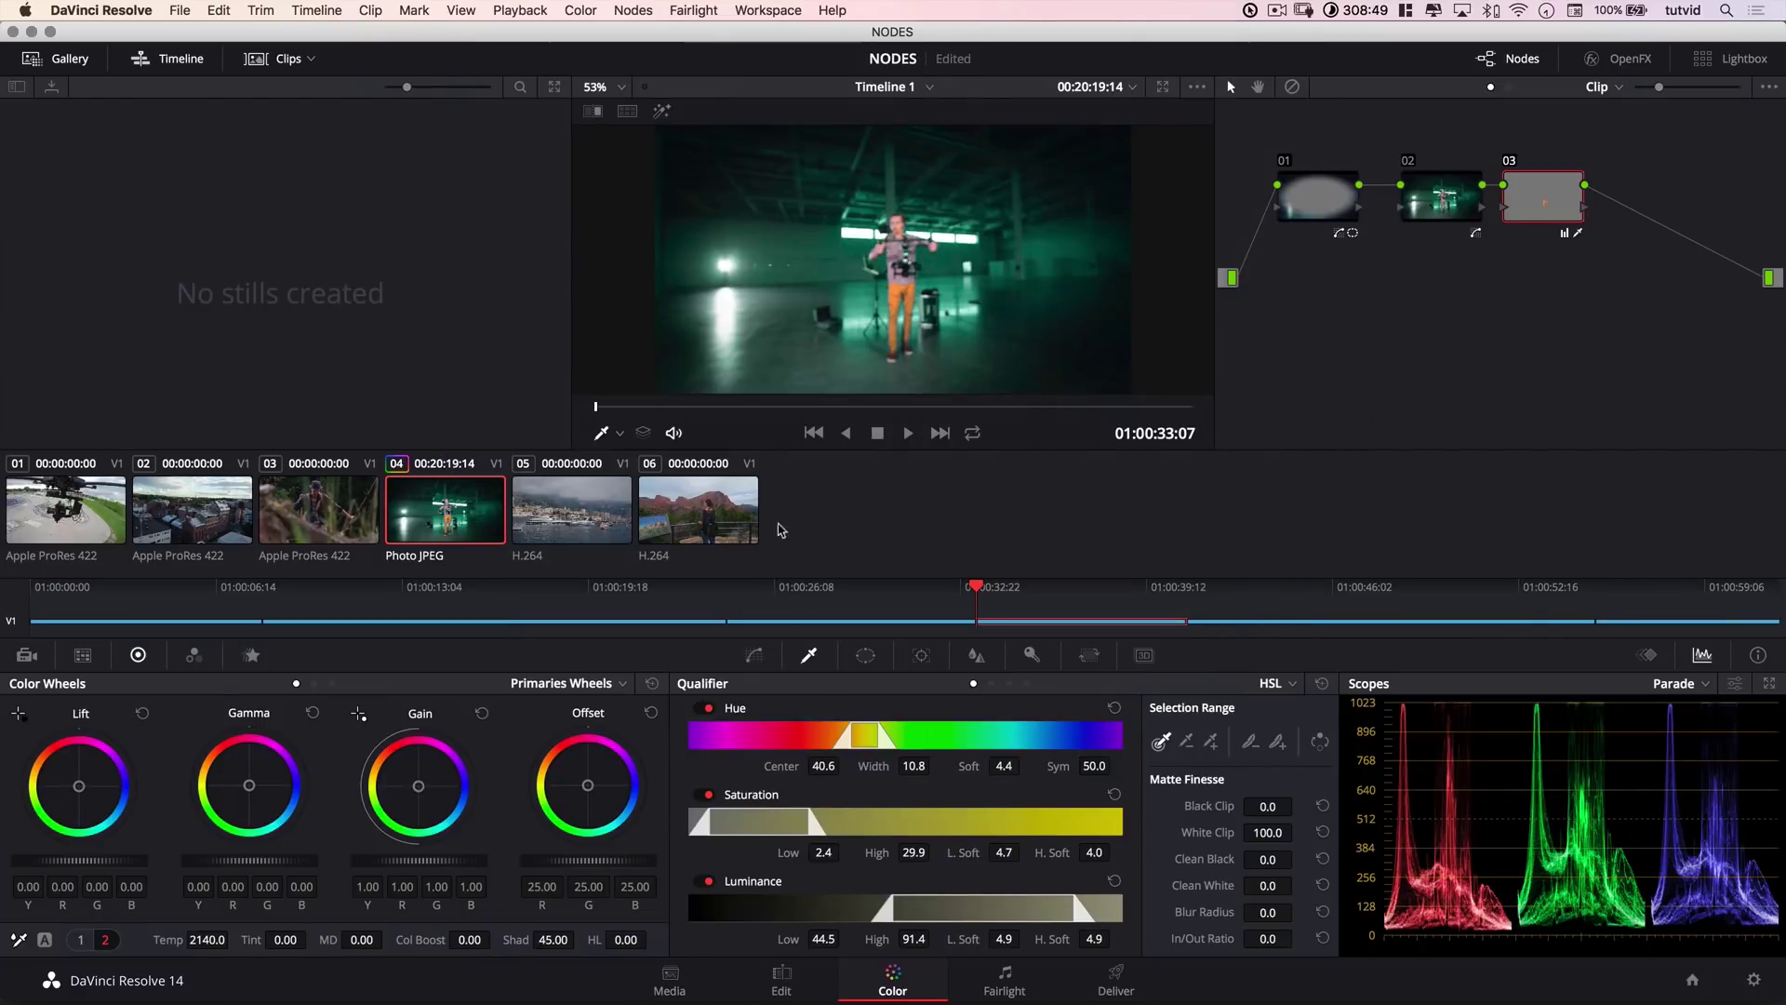
Scrub through the clip to confirm the pants stay selected, then return to the first frame.
{"action": "left_click", "coordinate": [650, 407]}
{"action": "left_click_drag", "start_coordinate": [650, 407], "coordinate": [727, 419]}
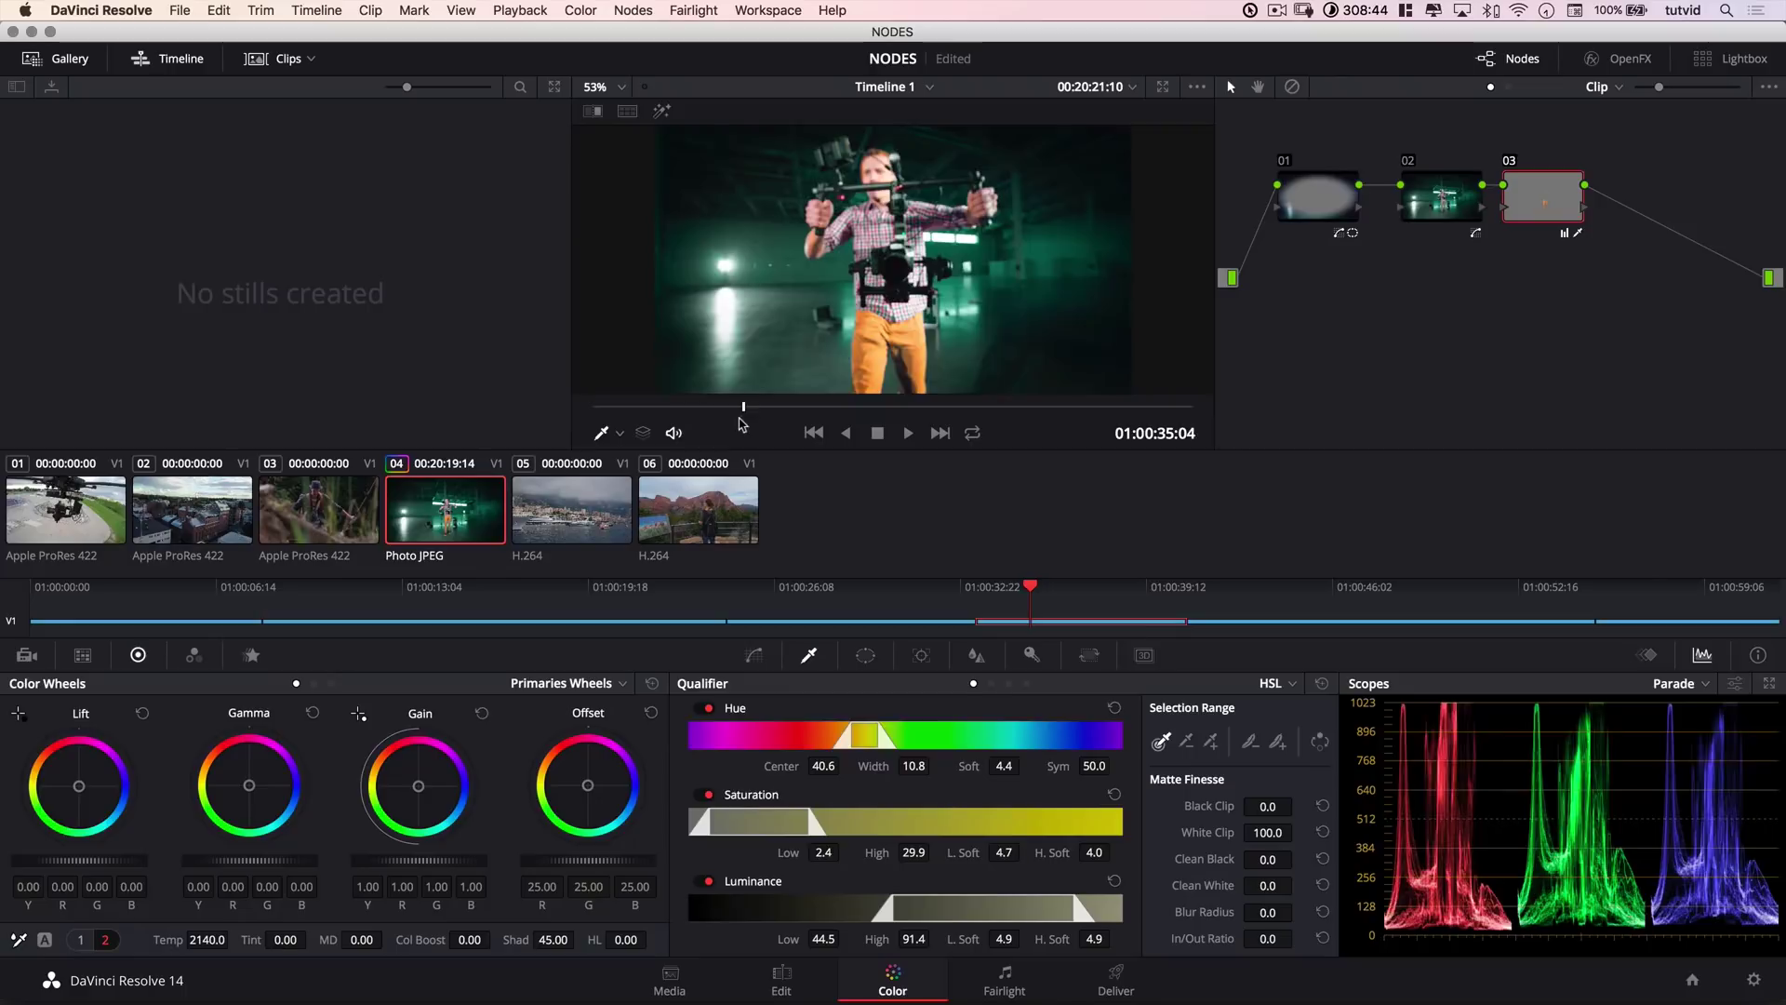
{"action": "left_click", "coordinate": [672, 409]}
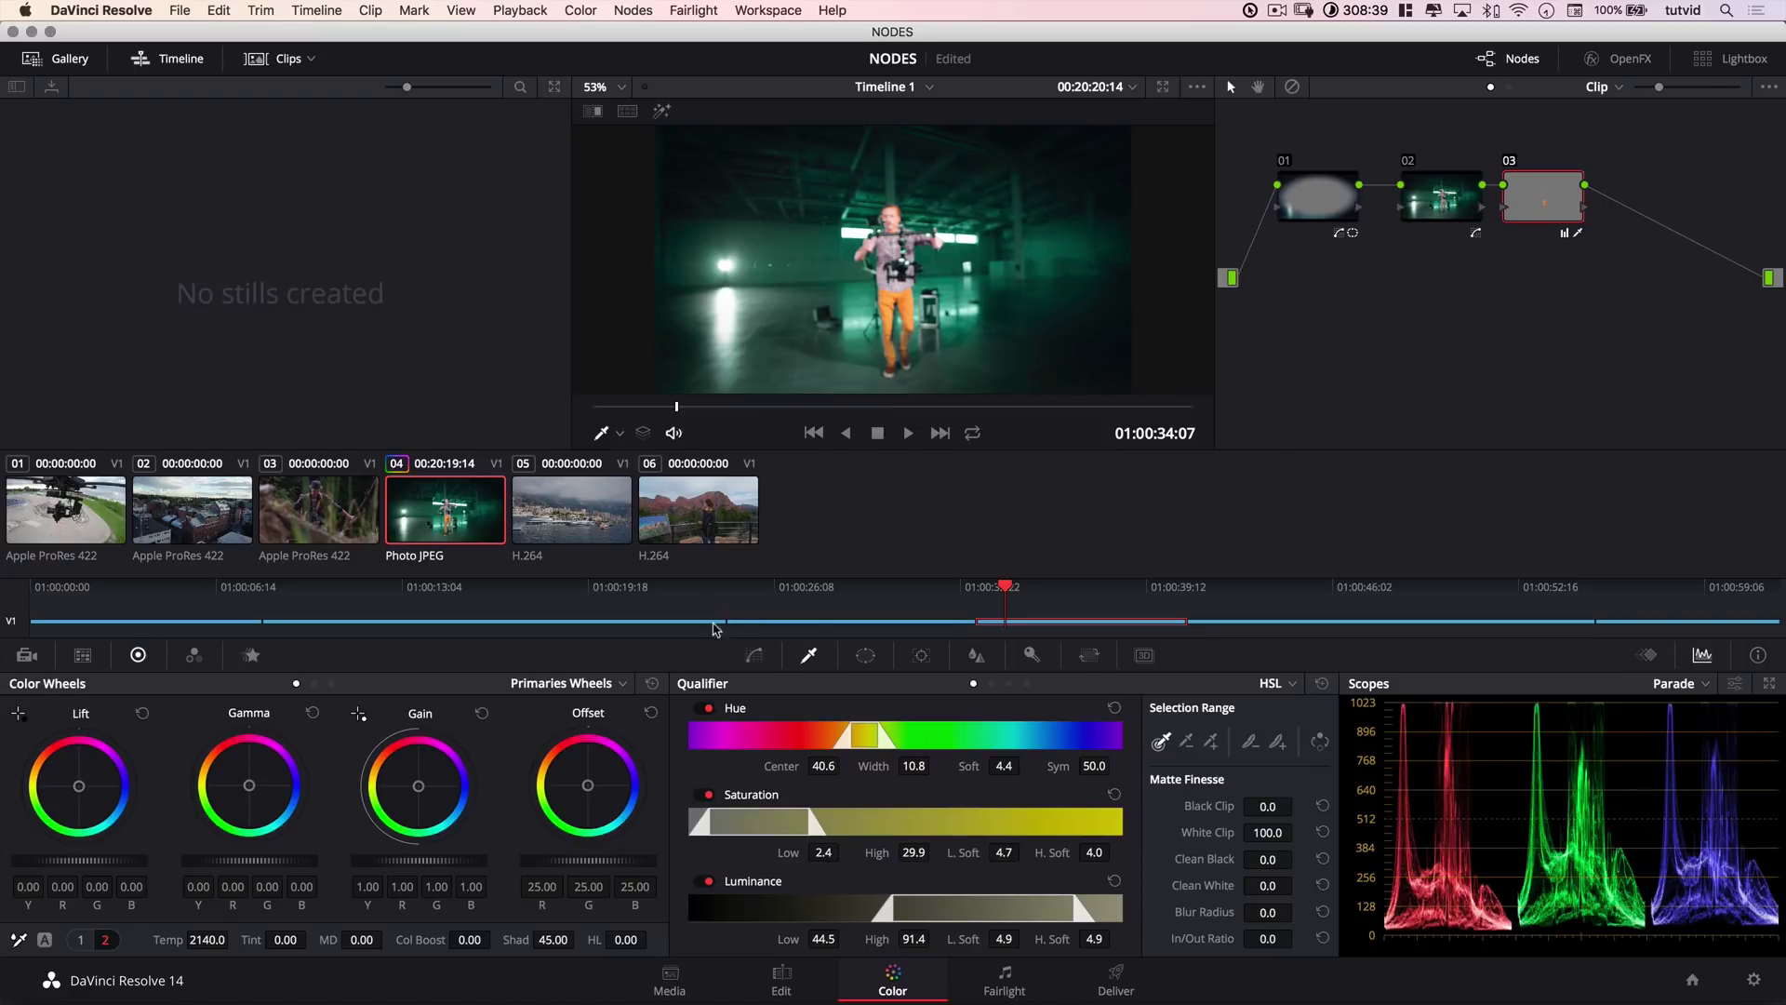
{"action": "left_click_drag", "start_coordinate": [670, 407], "coordinate": [595, 407]}
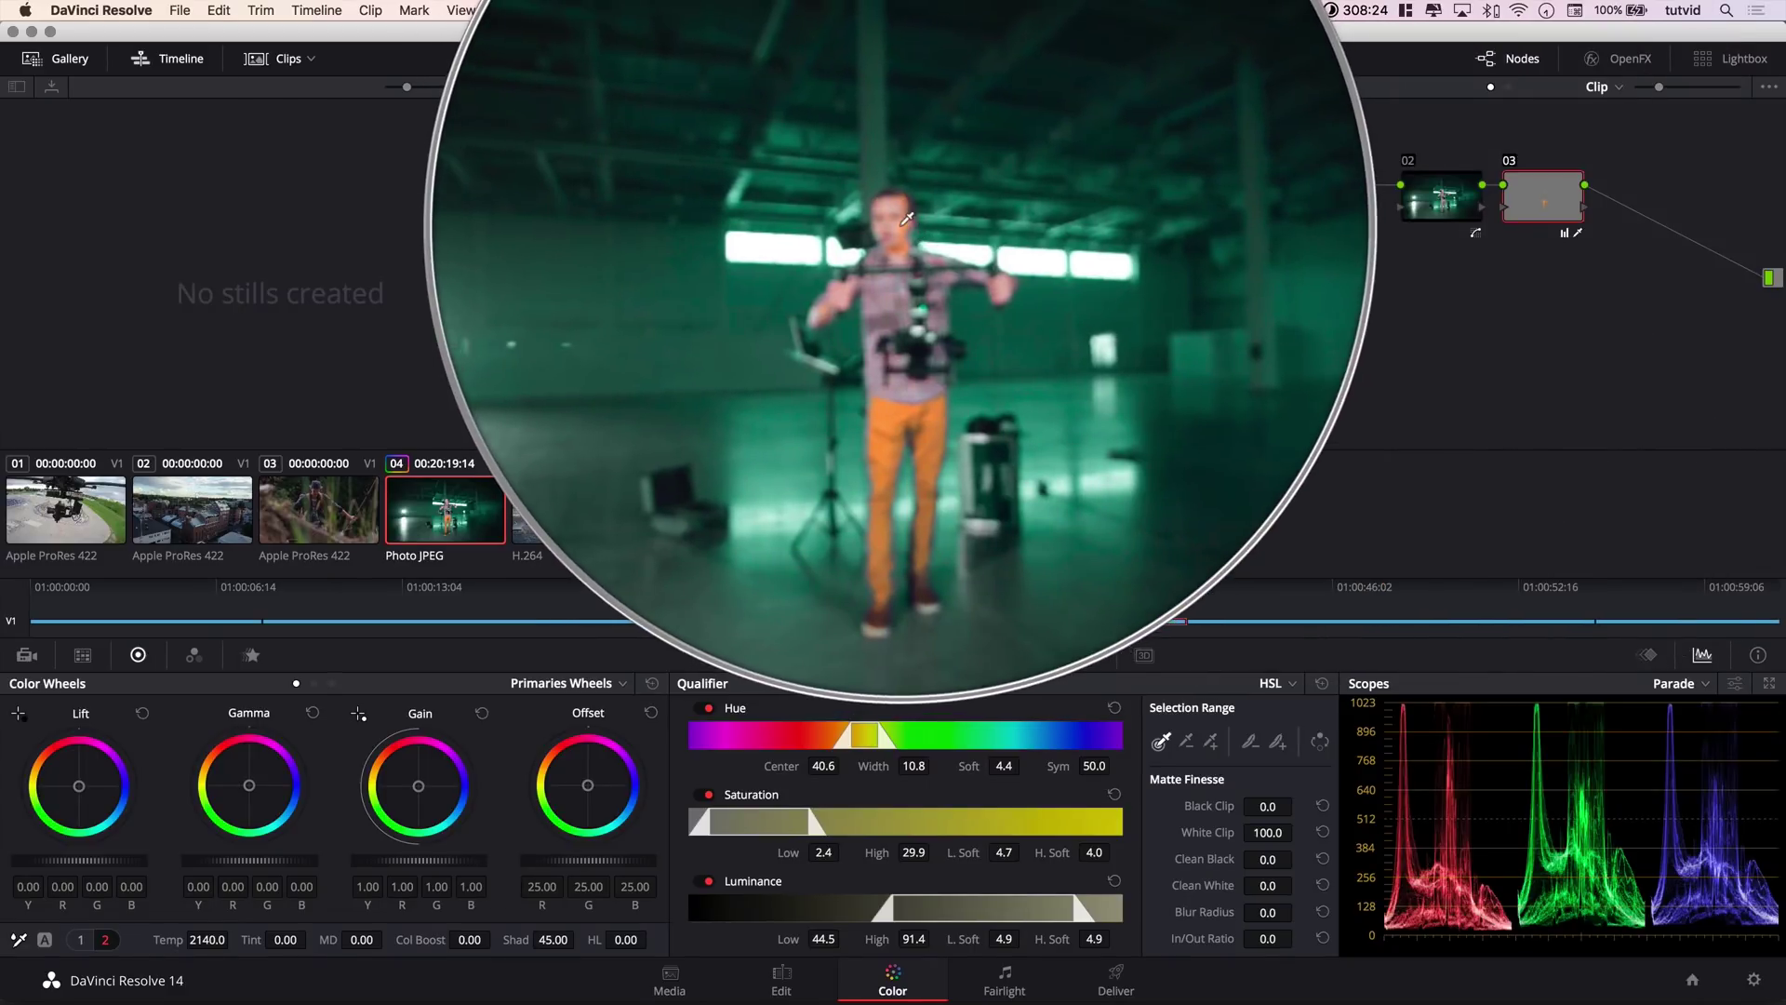
{"action": "left_click", "coordinate": [865, 655]}
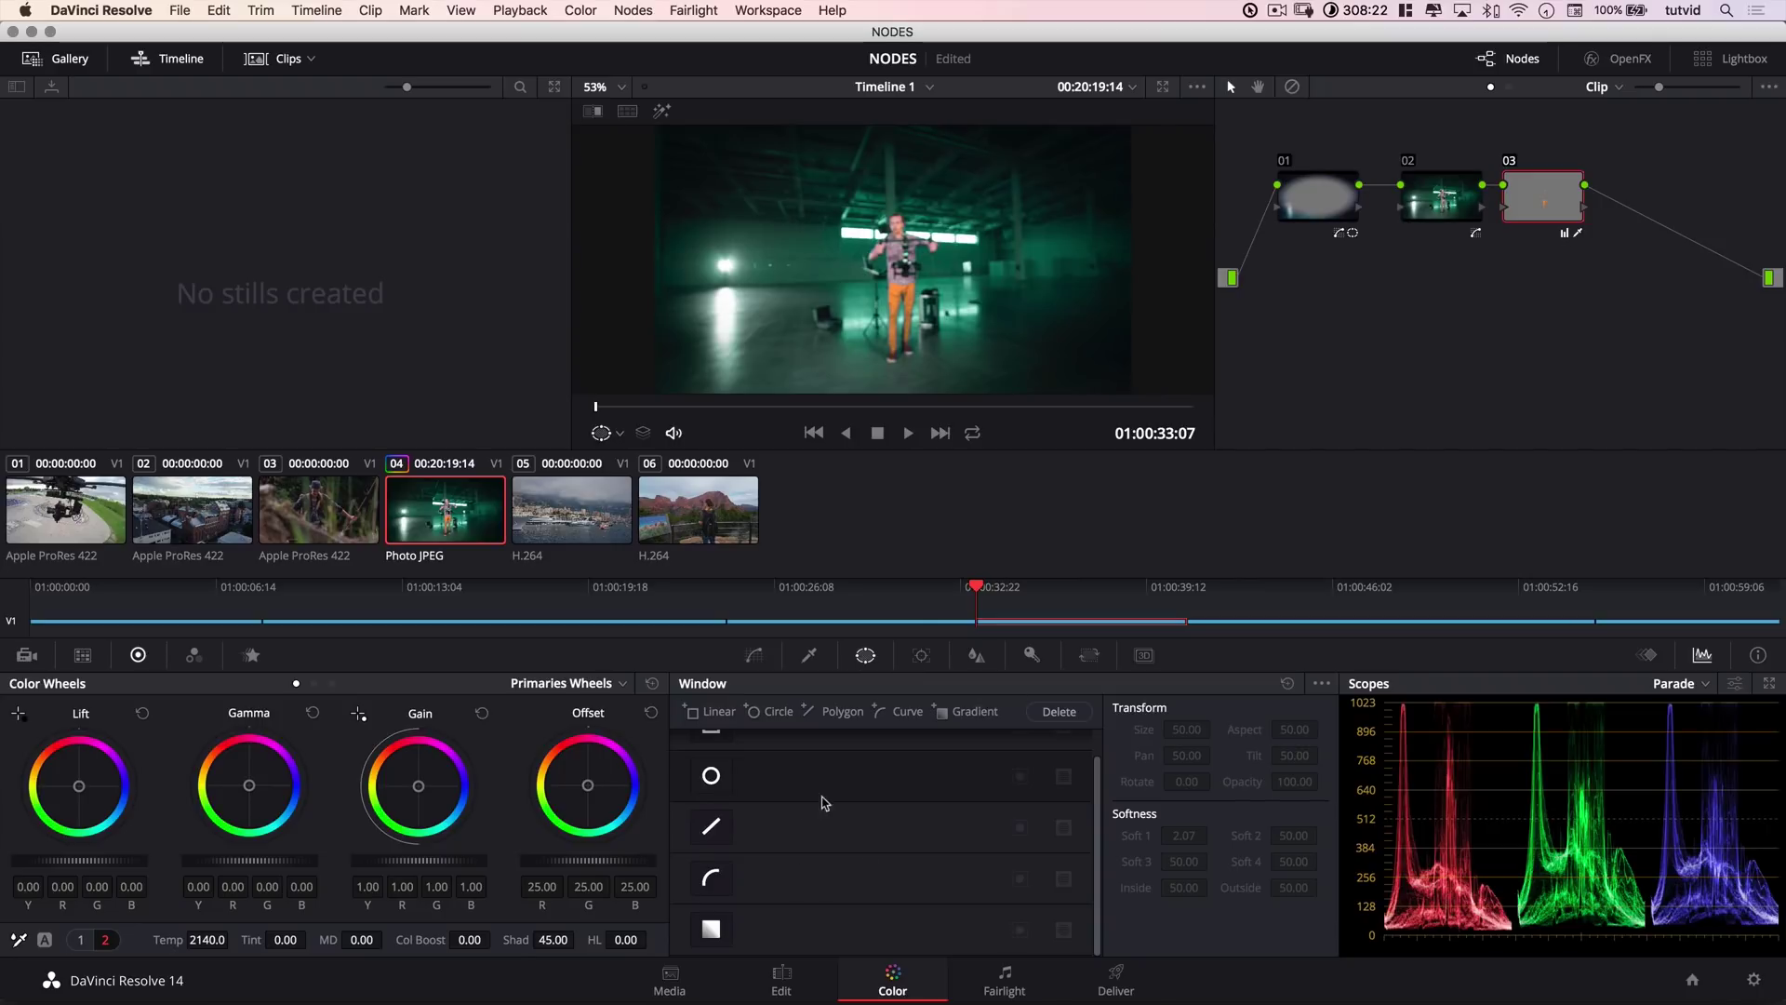
Add a rectangle window to node 03, move it down over the legs and widen its sides.
{"action": "scroll", "coordinate": [825, 798], "scroll_direction": "up", "scroll_amount": 1}
{"action": "left_click", "coordinate": [713, 752]}
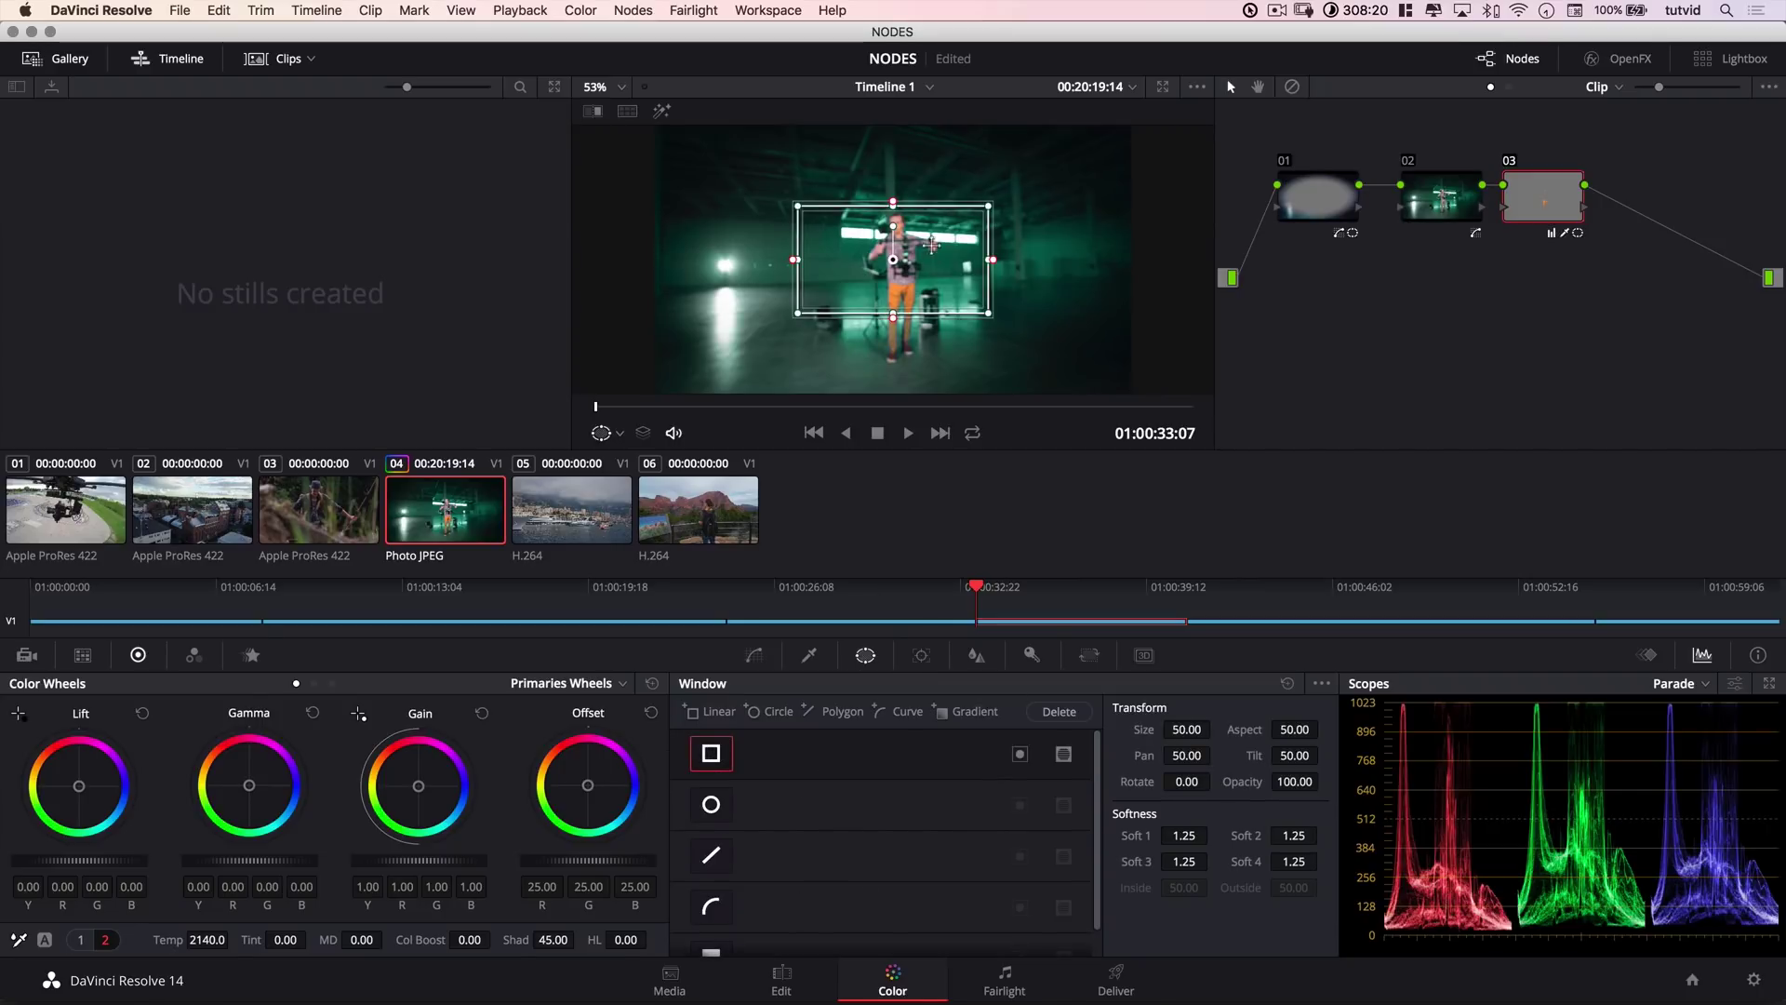
{"action": "left_click_drag", "start_coordinate": [930, 247], "coordinate": [936, 320]}
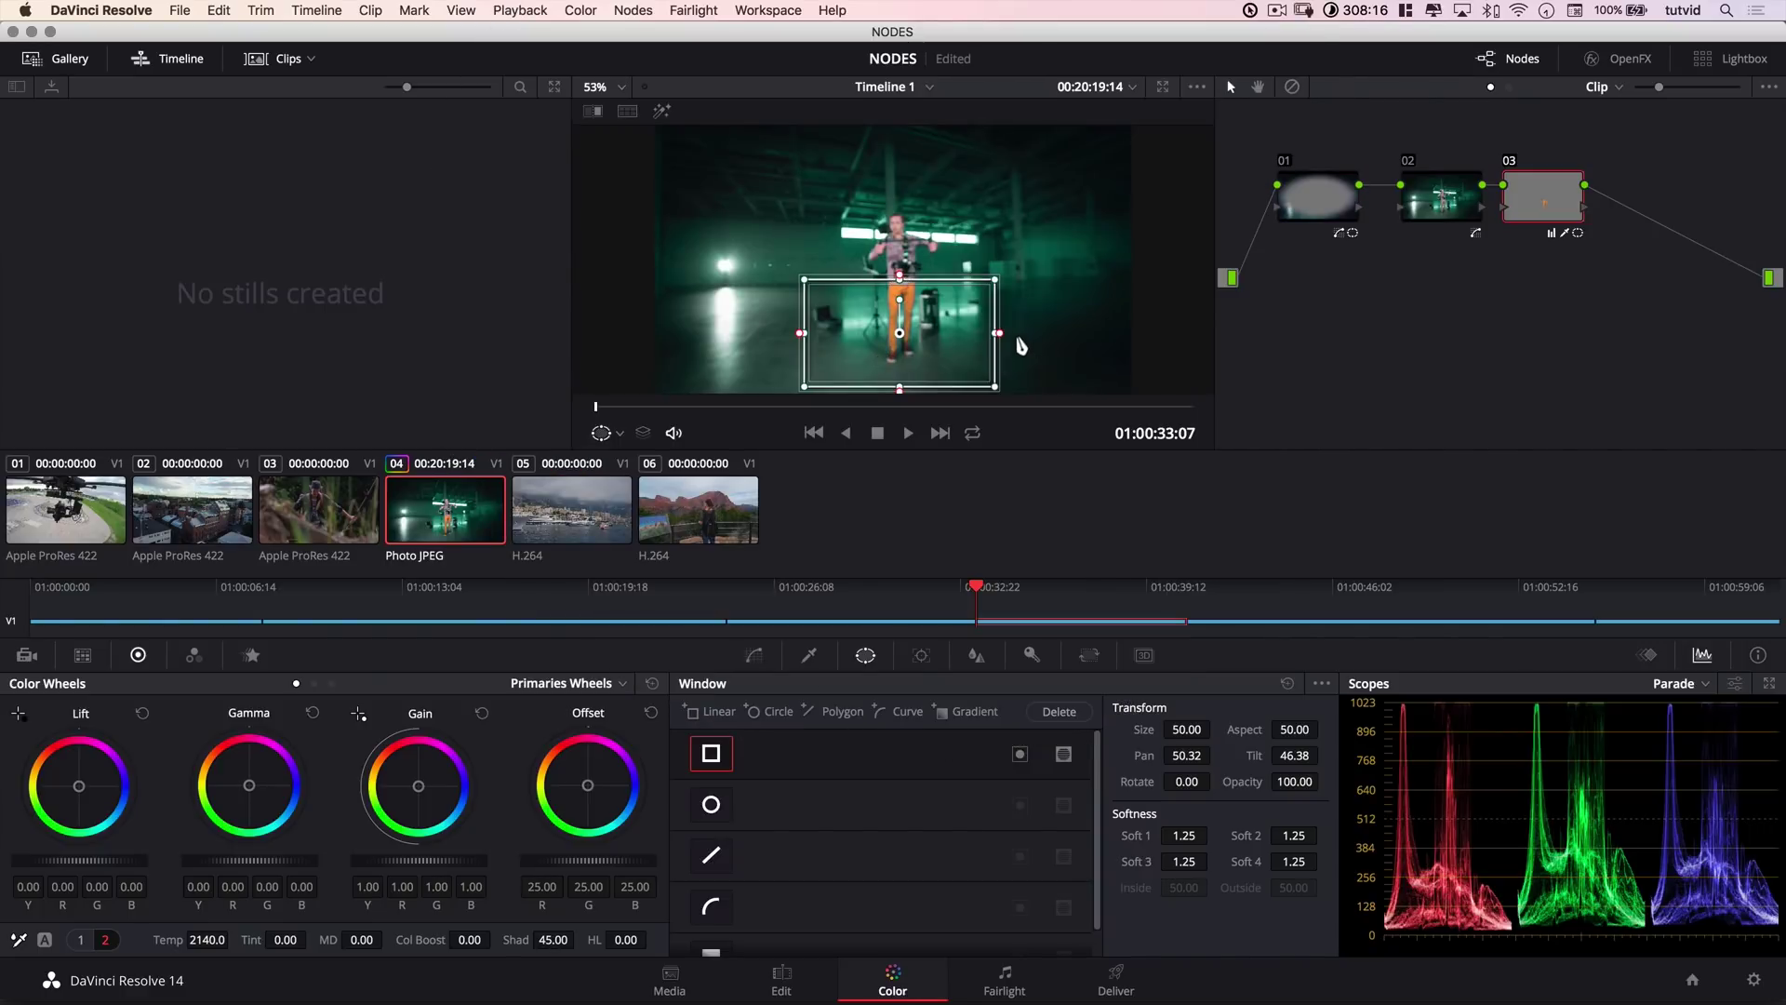
{"action": "left_click_drag", "start_coordinate": [997, 333], "coordinate": [1053, 332]}
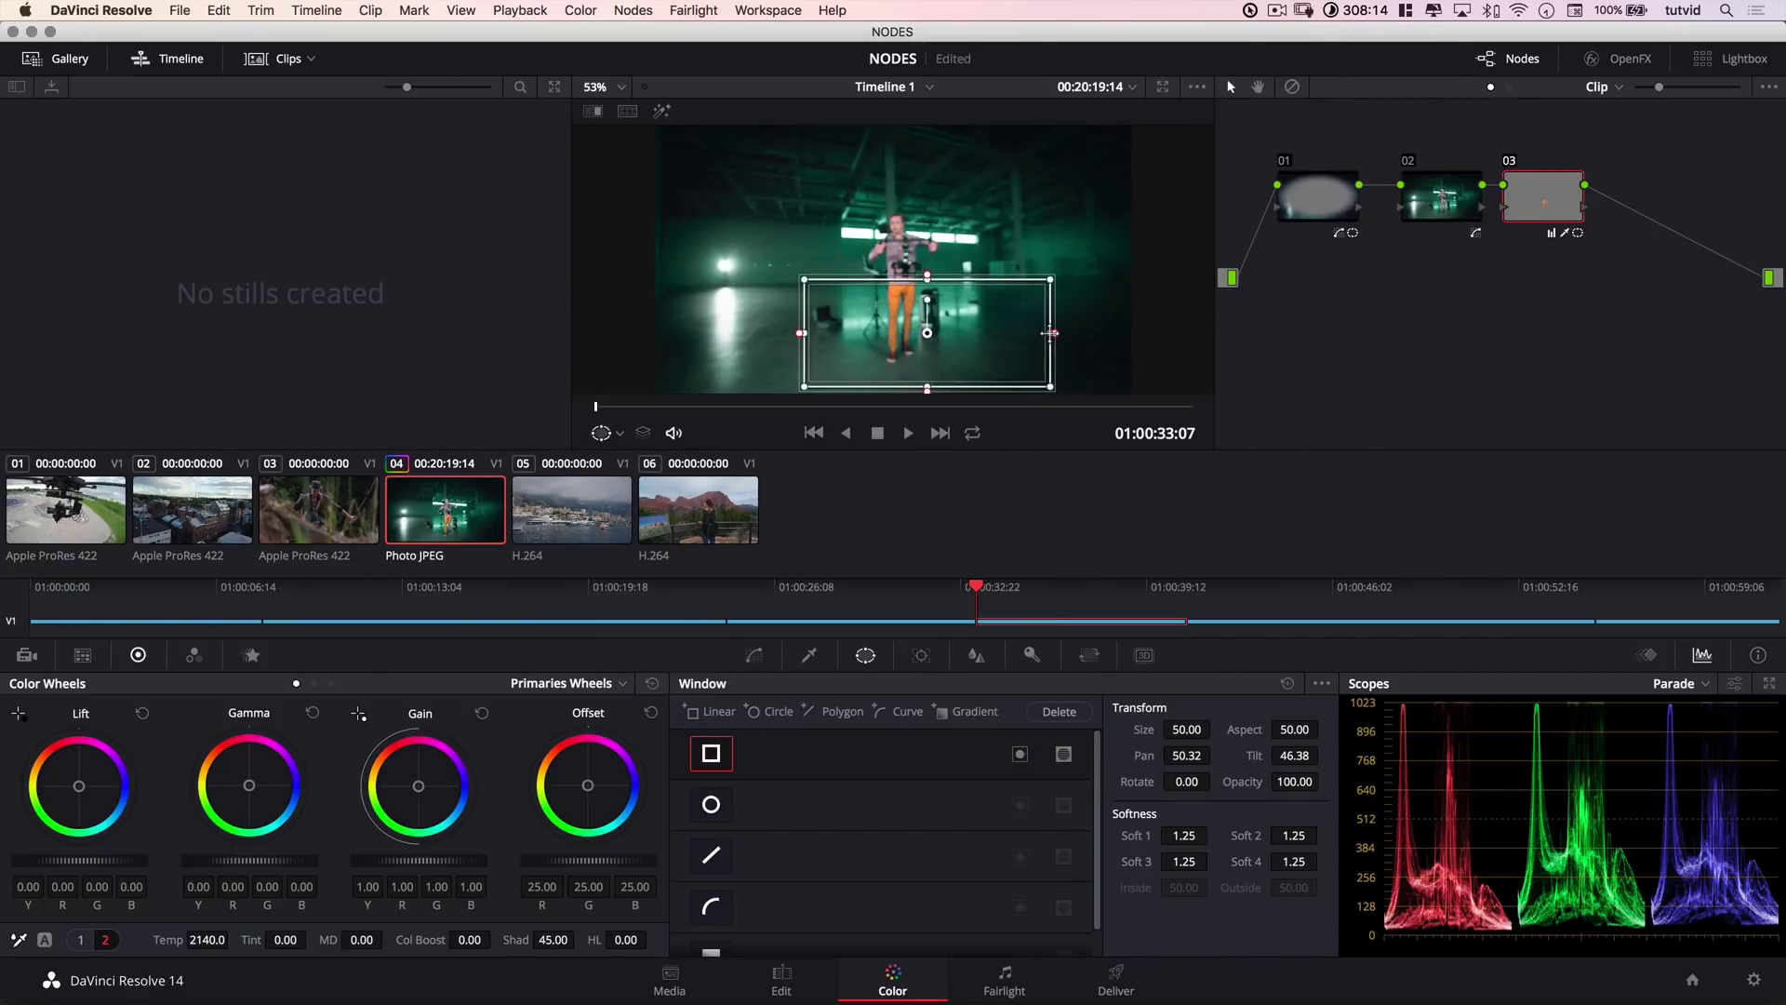
{"action": "left_click_drag", "start_coordinate": [803, 335], "coordinate": [763, 342]}
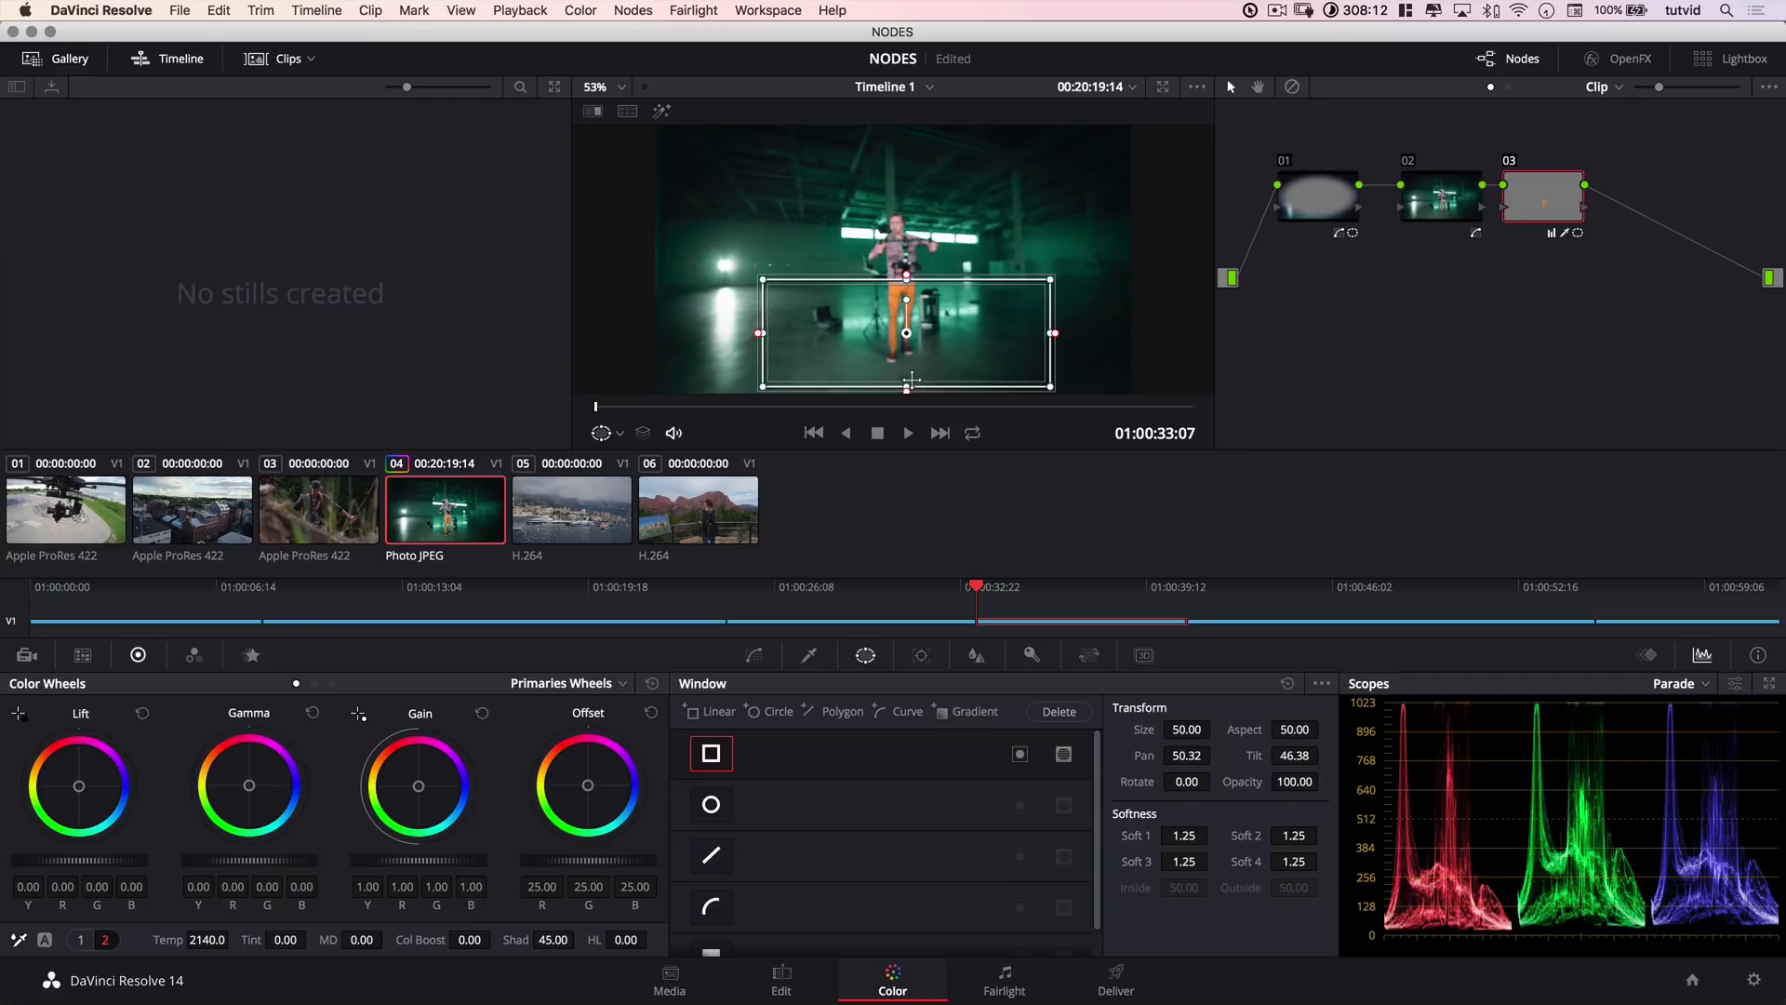
Soften the window's edges and scrub further into the clip to check the pants mask.
{"action": "left_click_drag", "start_coordinate": [908, 389], "coordinate": [907, 439]}
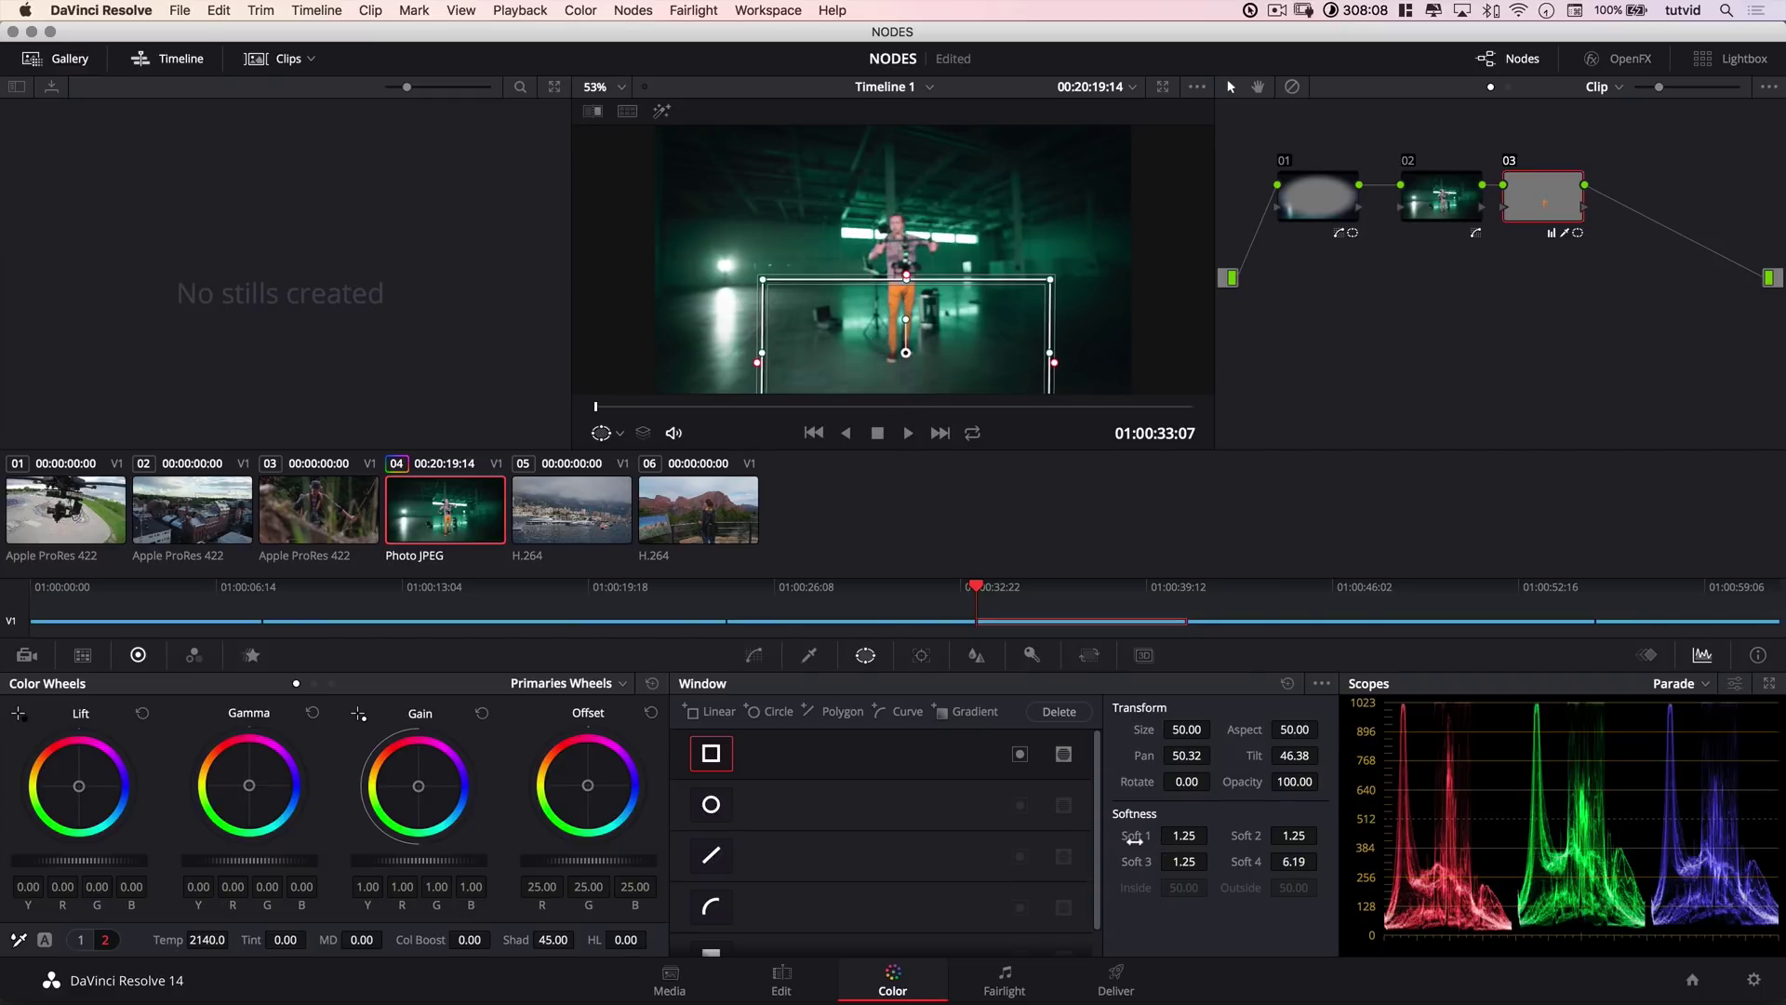
{"action": "left_click_drag", "start_coordinate": [1136, 841], "coordinate": [1226, 858]}
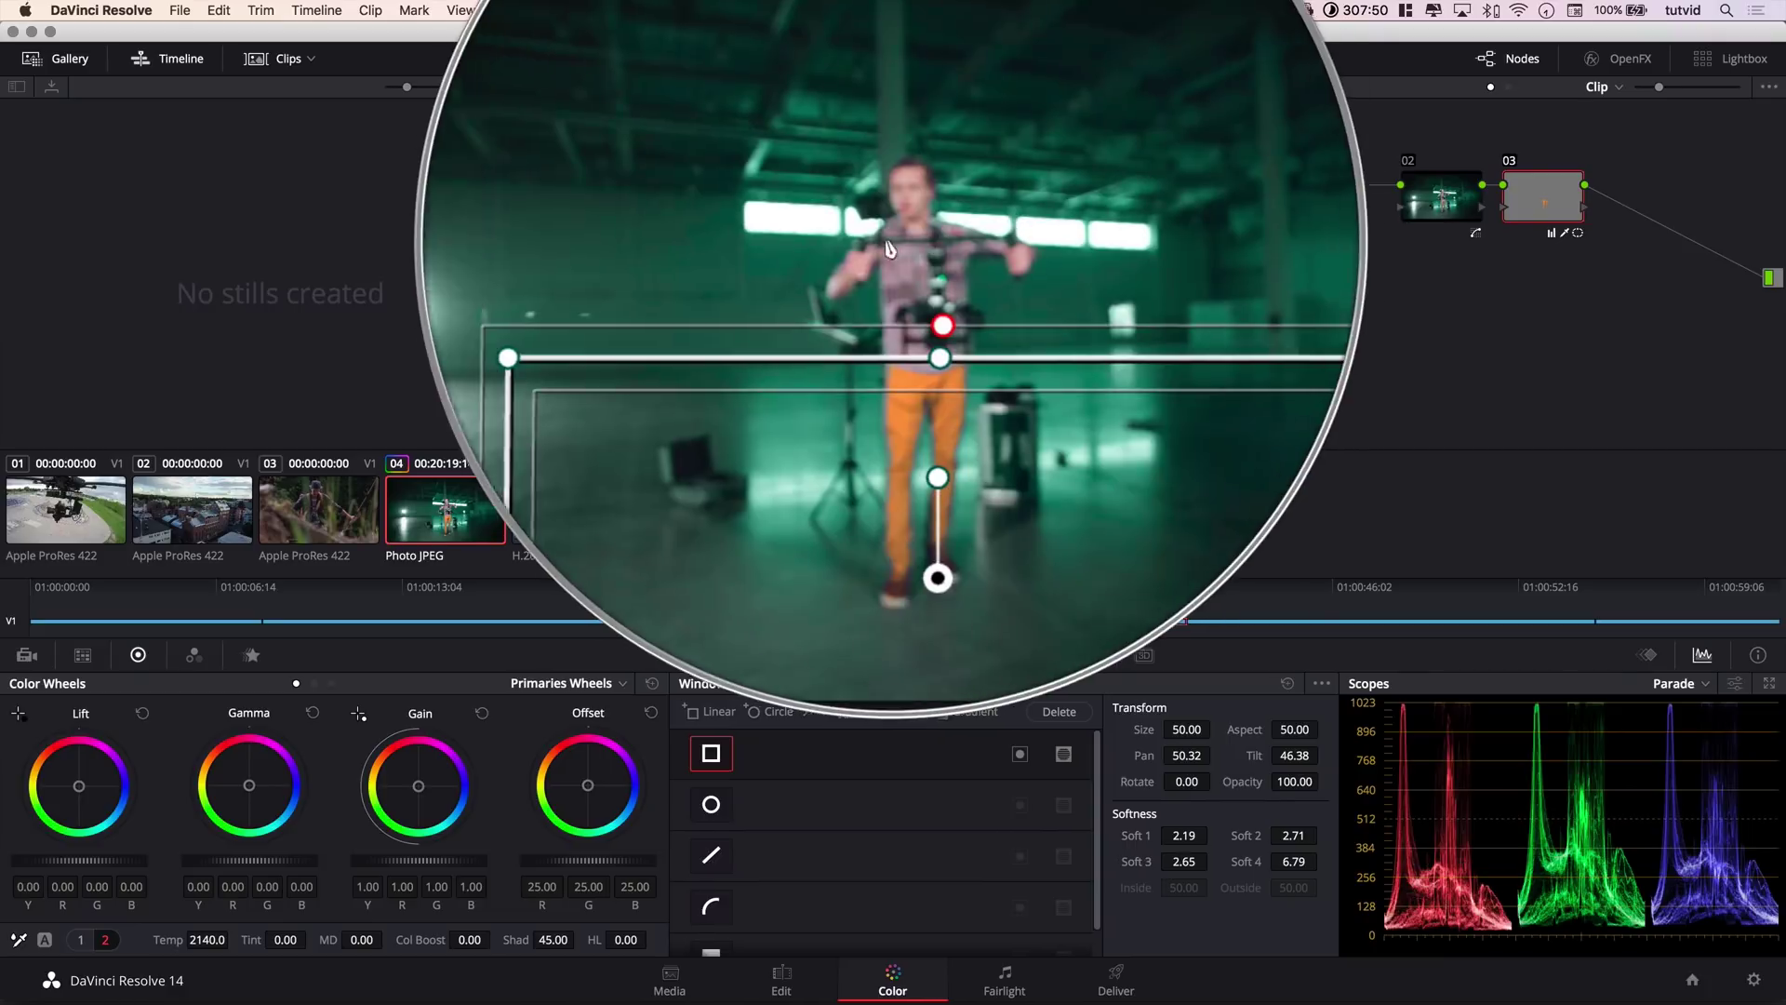
{"action": "mouse_move", "coordinate": [597, 409]}
{"action": "left_mouse_down"}
{"action": "mouse_move", "coordinate": [921, 400]}
{"action": "mouse_move", "coordinate": [583, 399]}
{"action": "left_mouse_up"}
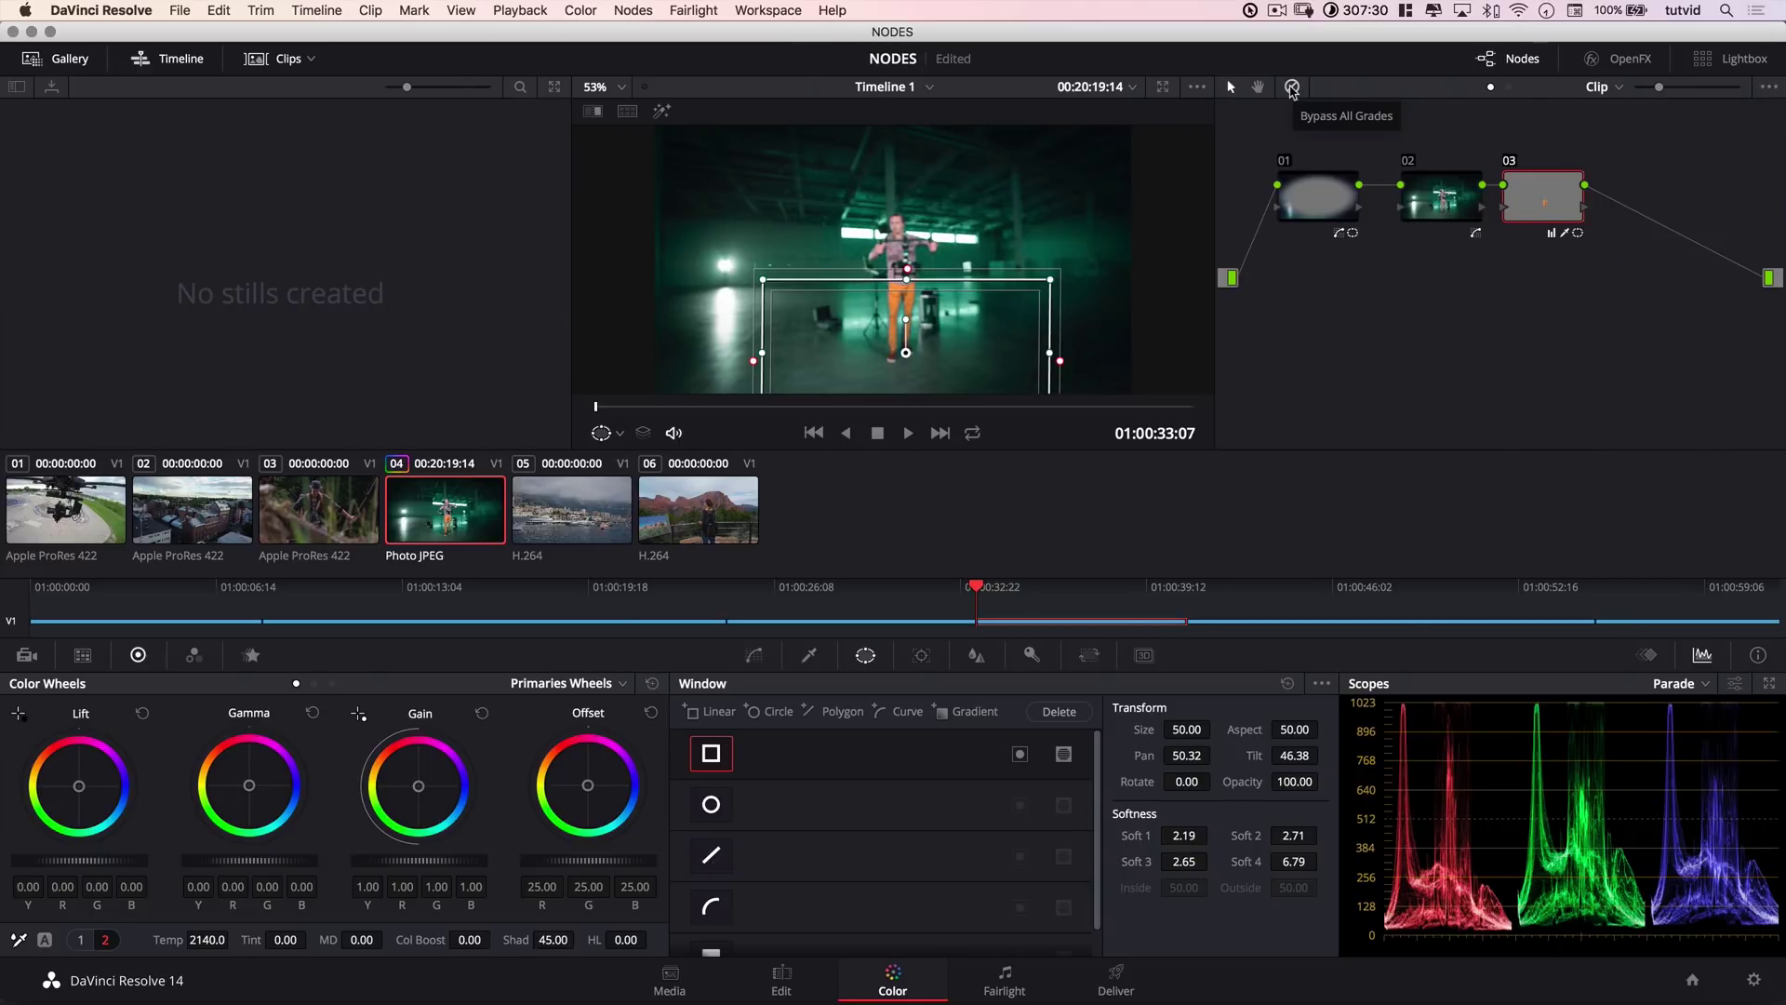
Compare against the ungraded clip, select vignette node 01 and show the Hue Vs Hue curves.
{"action": "left_click", "coordinate": [1291, 86]}
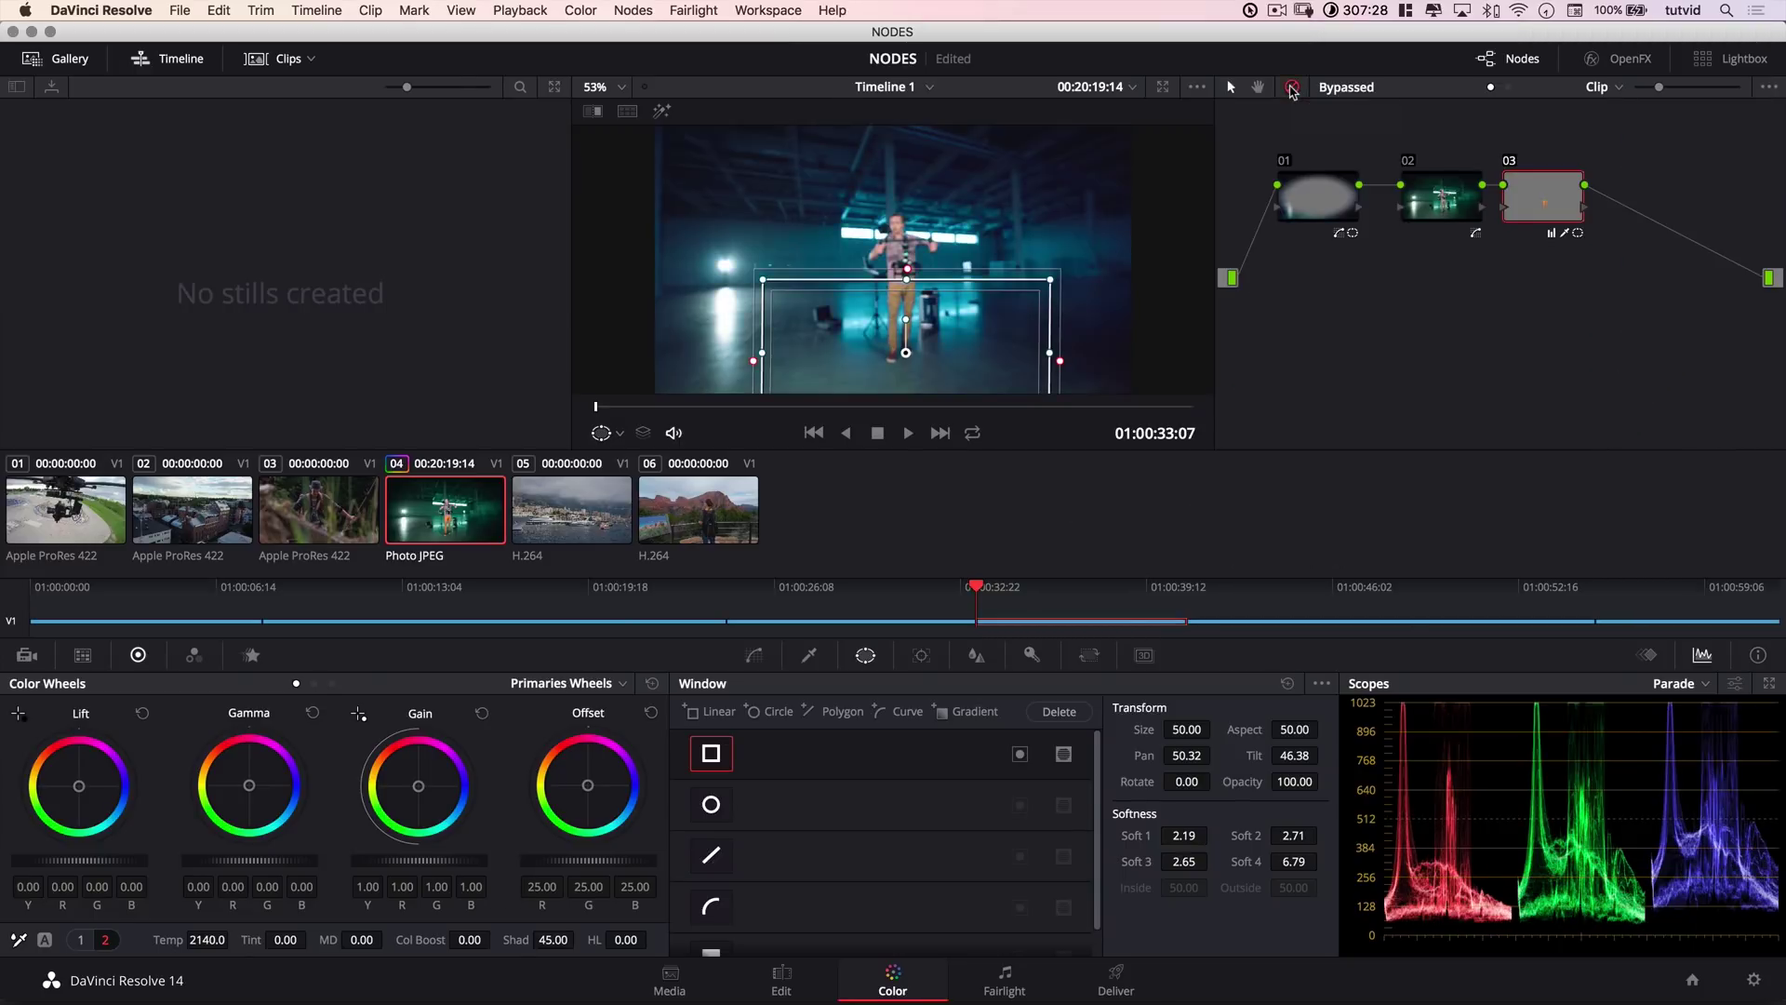
{"action": "left_click", "coordinate": [1316, 189]}
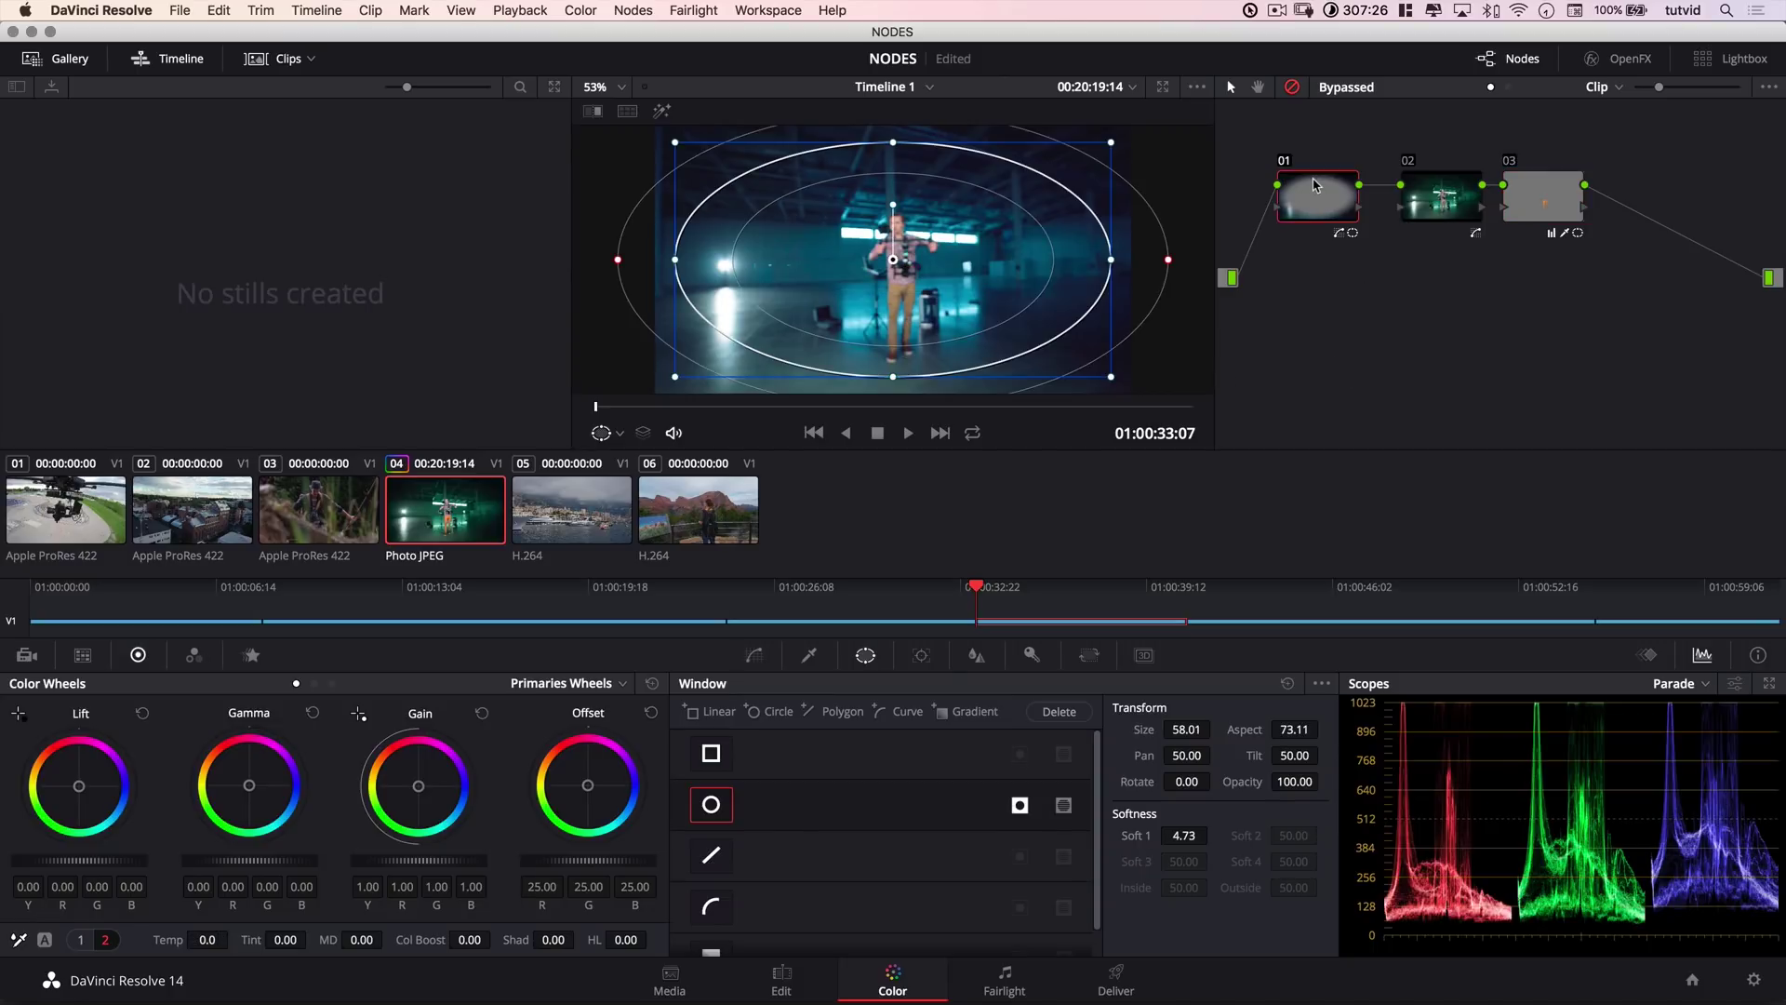
{"action": "left_click", "coordinate": [754, 655]}
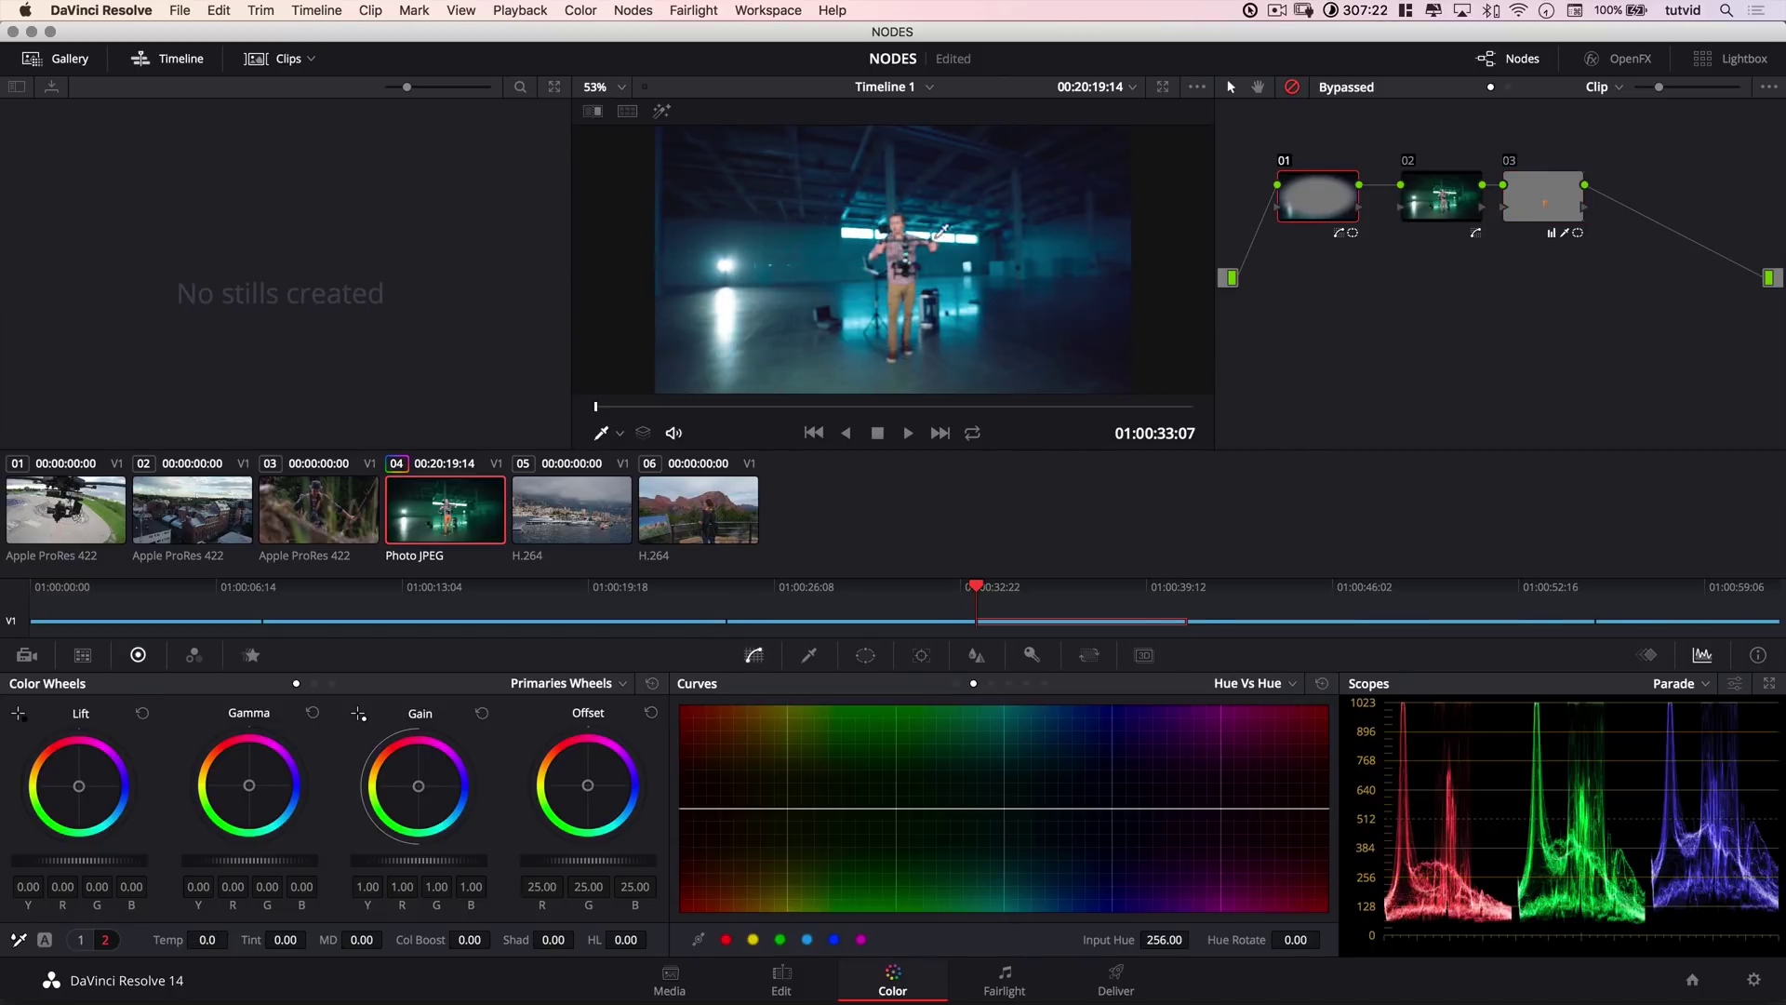
{"action": "left_click", "coordinate": [1293, 88]}
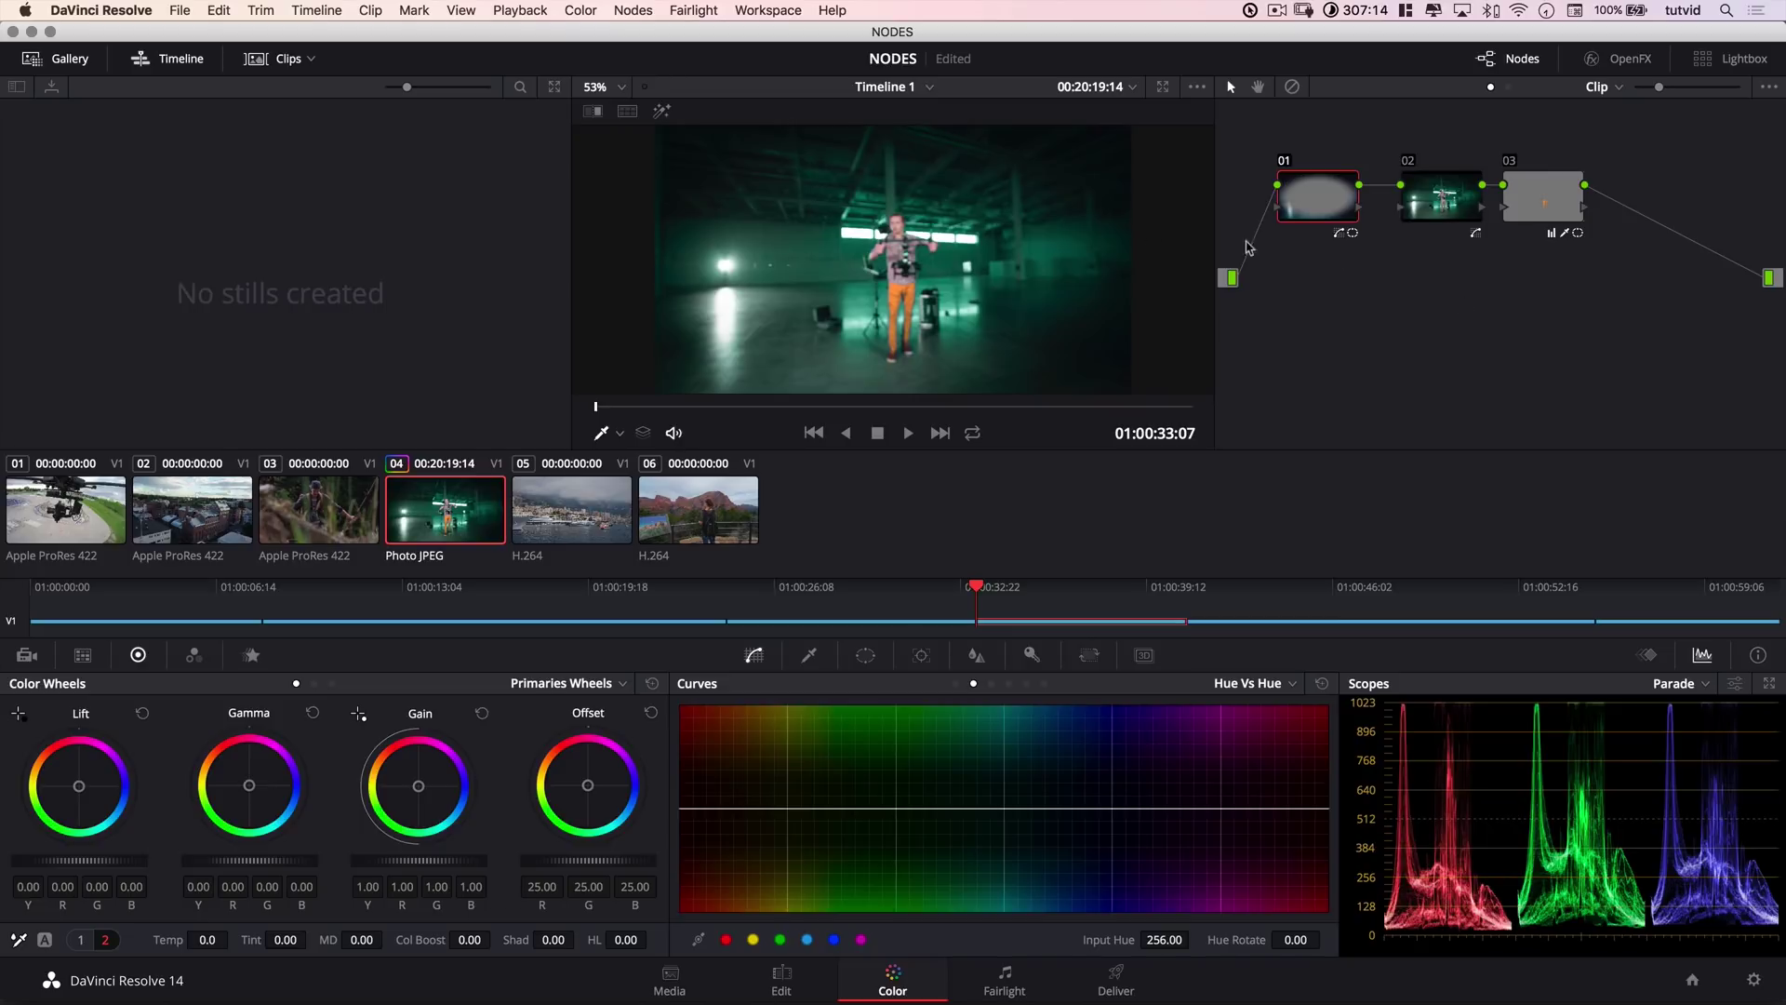
{"action": "left_click", "coordinate": [584, 11]}
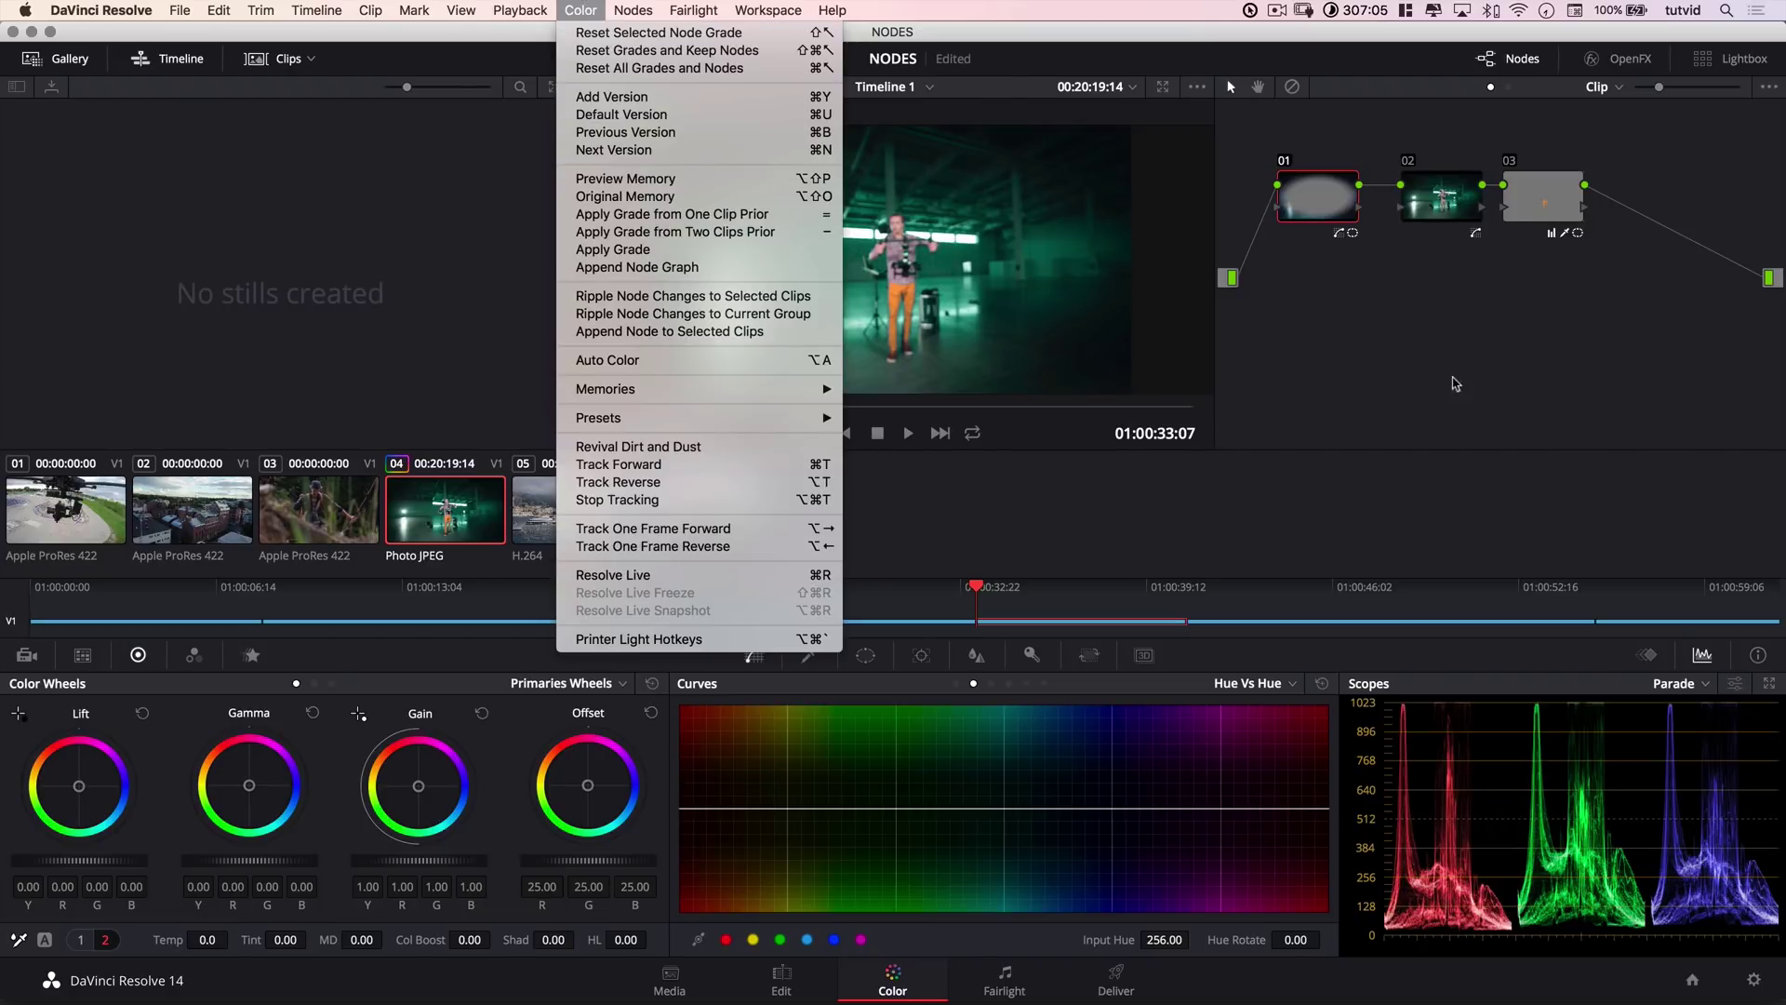
{"action": "left_click", "coordinate": [733, 35]}
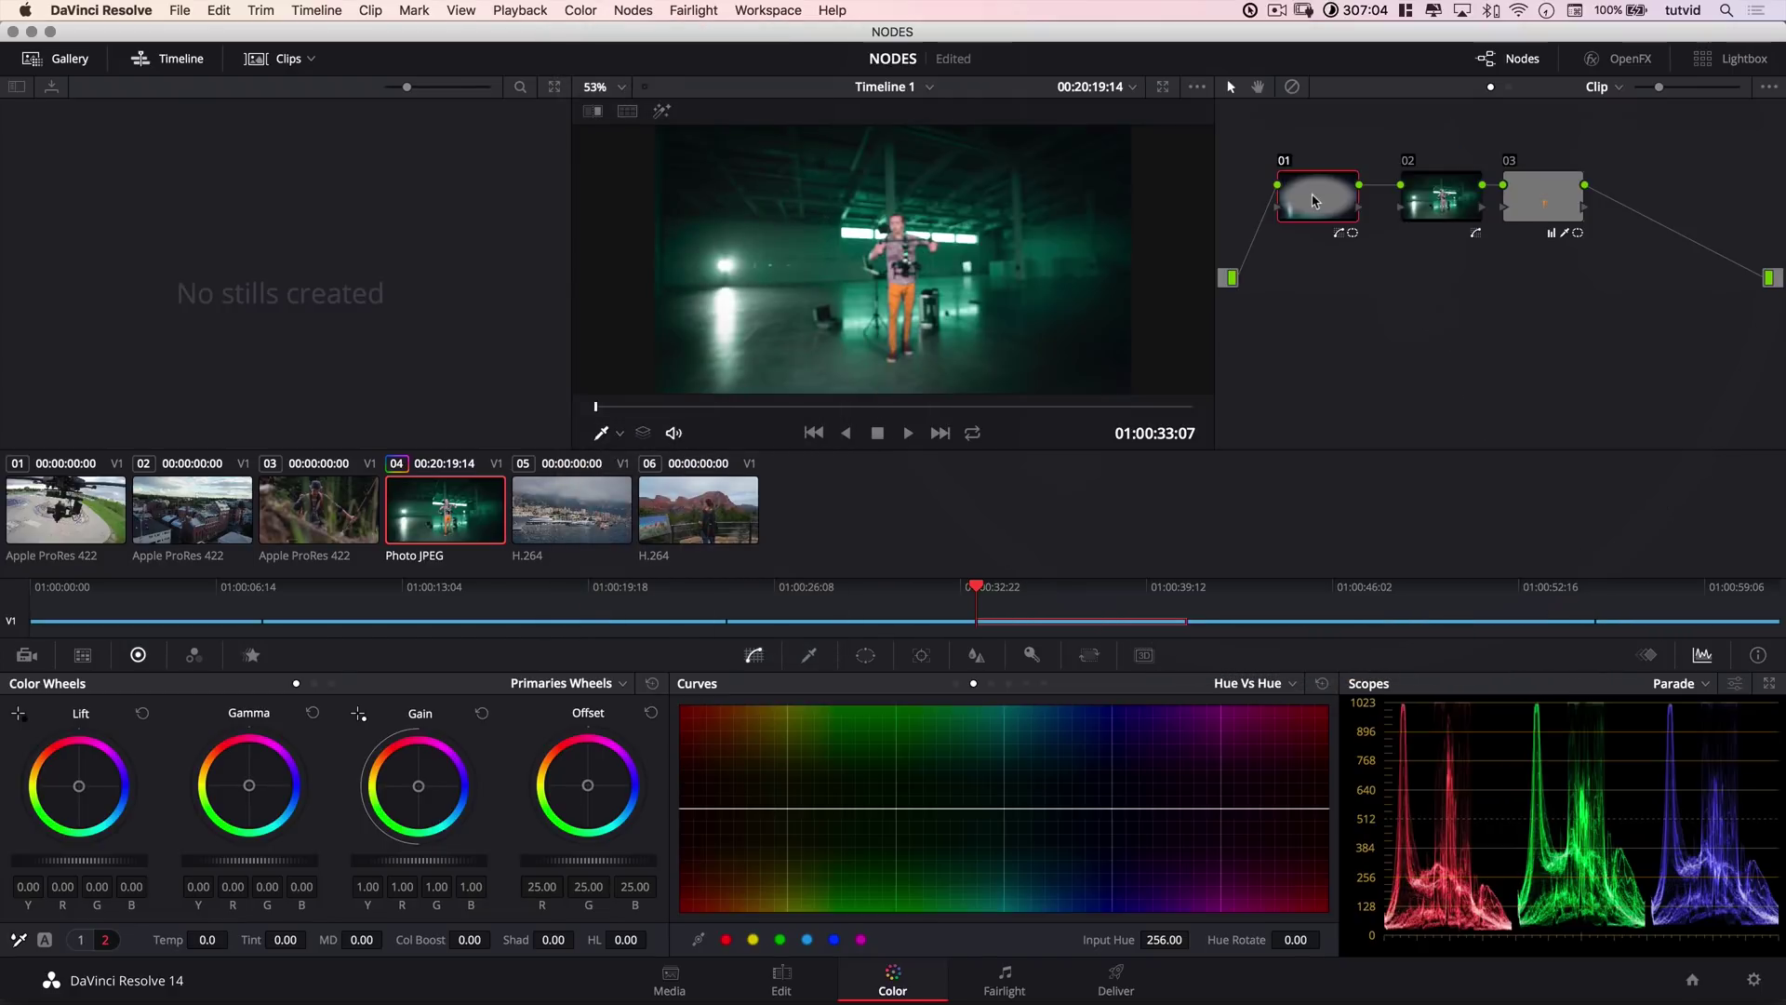
{"action": "left_click", "coordinate": [581, 10]}
{"action": "left_click", "coordinate": [600, 33]}
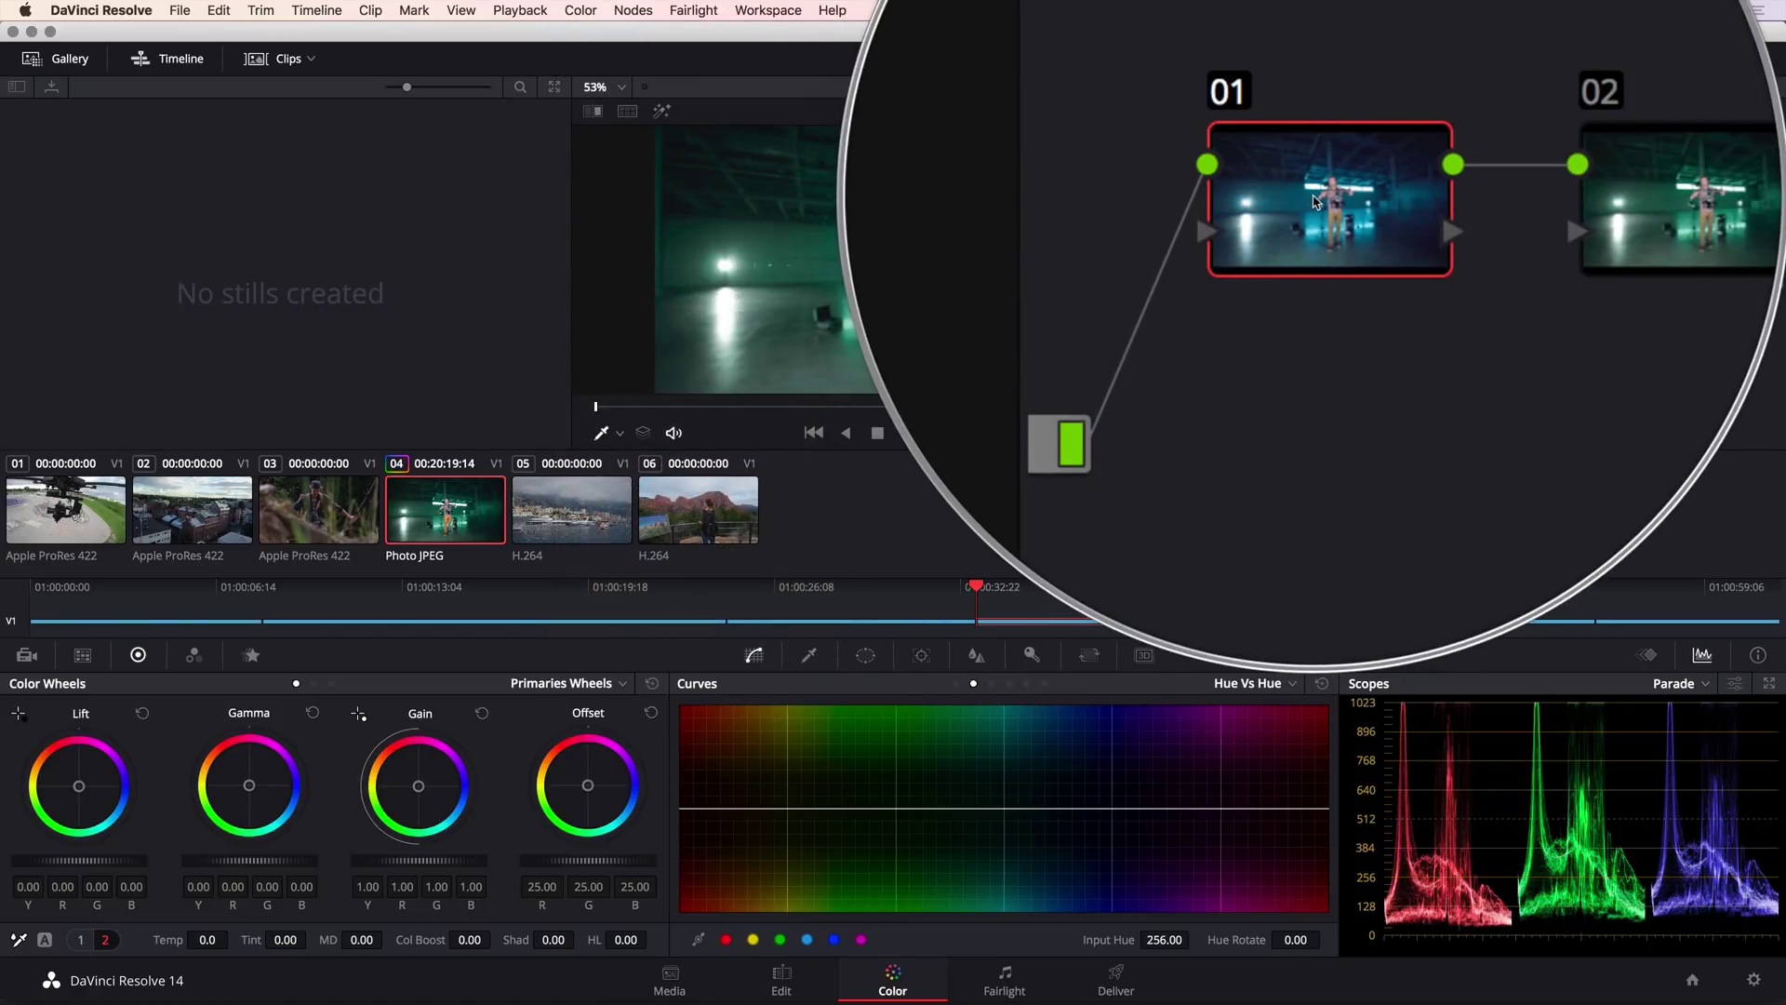
{"action": "key", "text": "super+z"}
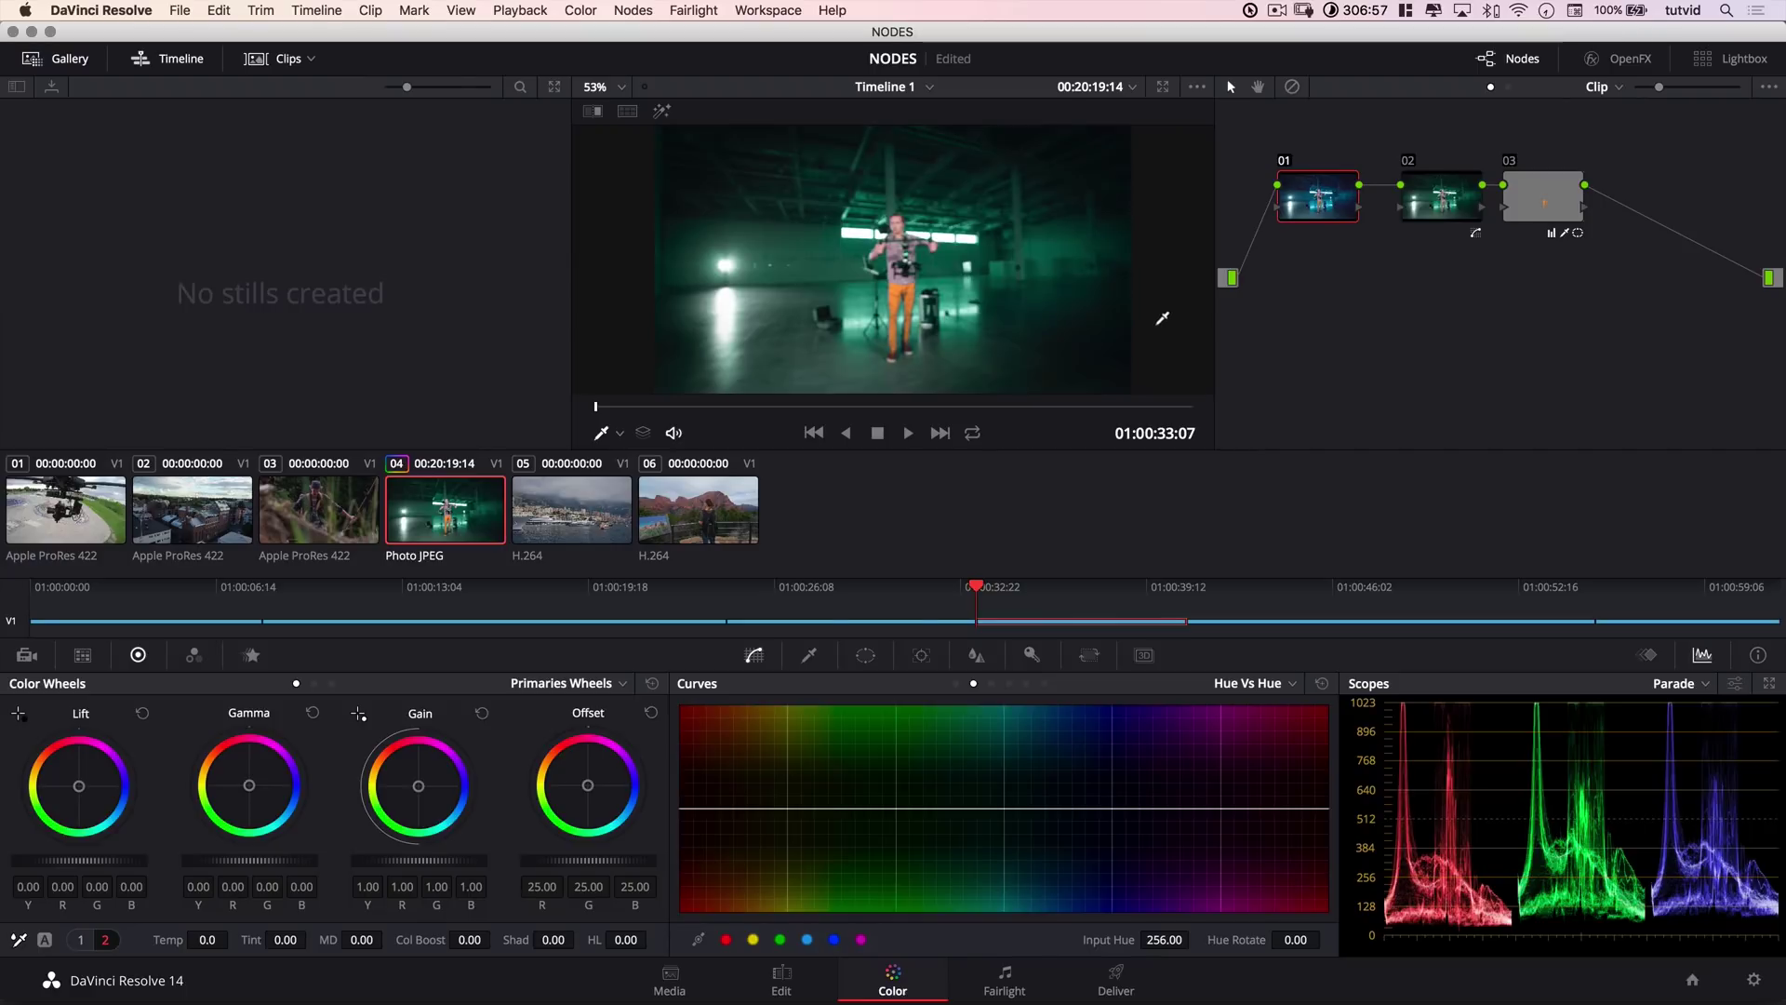
{"action": "left_click", "coordinate": [583, 9]}
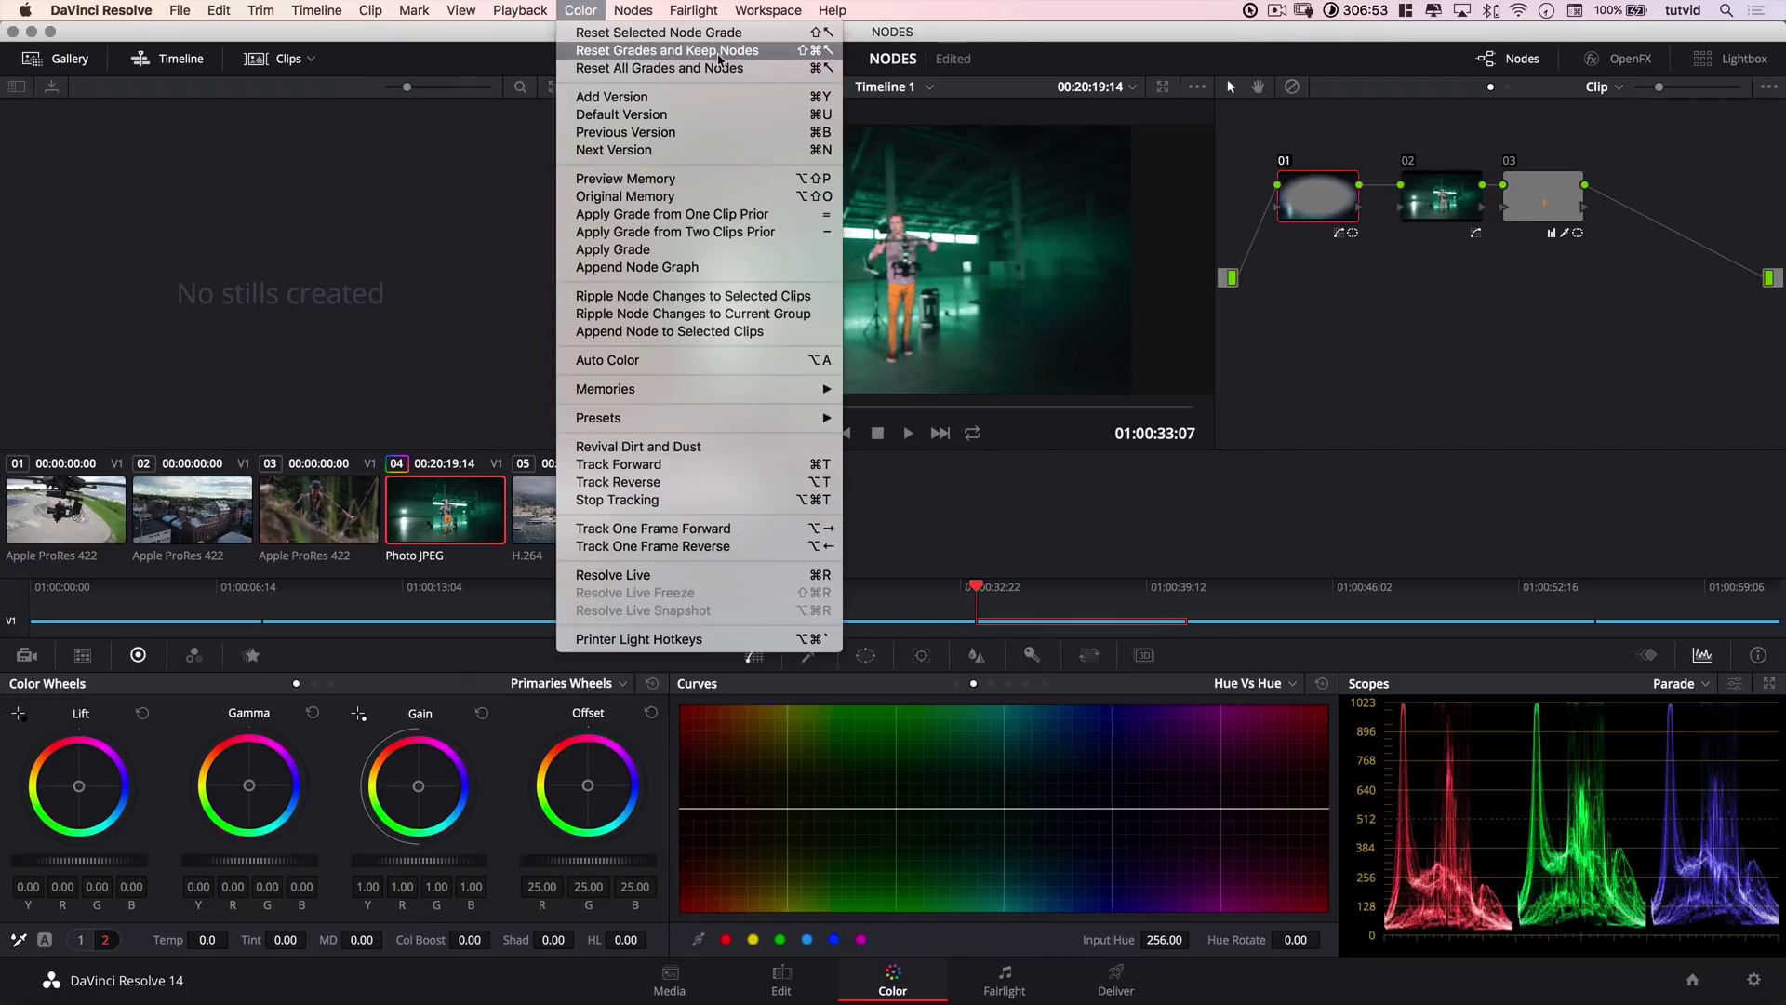
{"action": "left_click", "coordinate": [719, 60]}
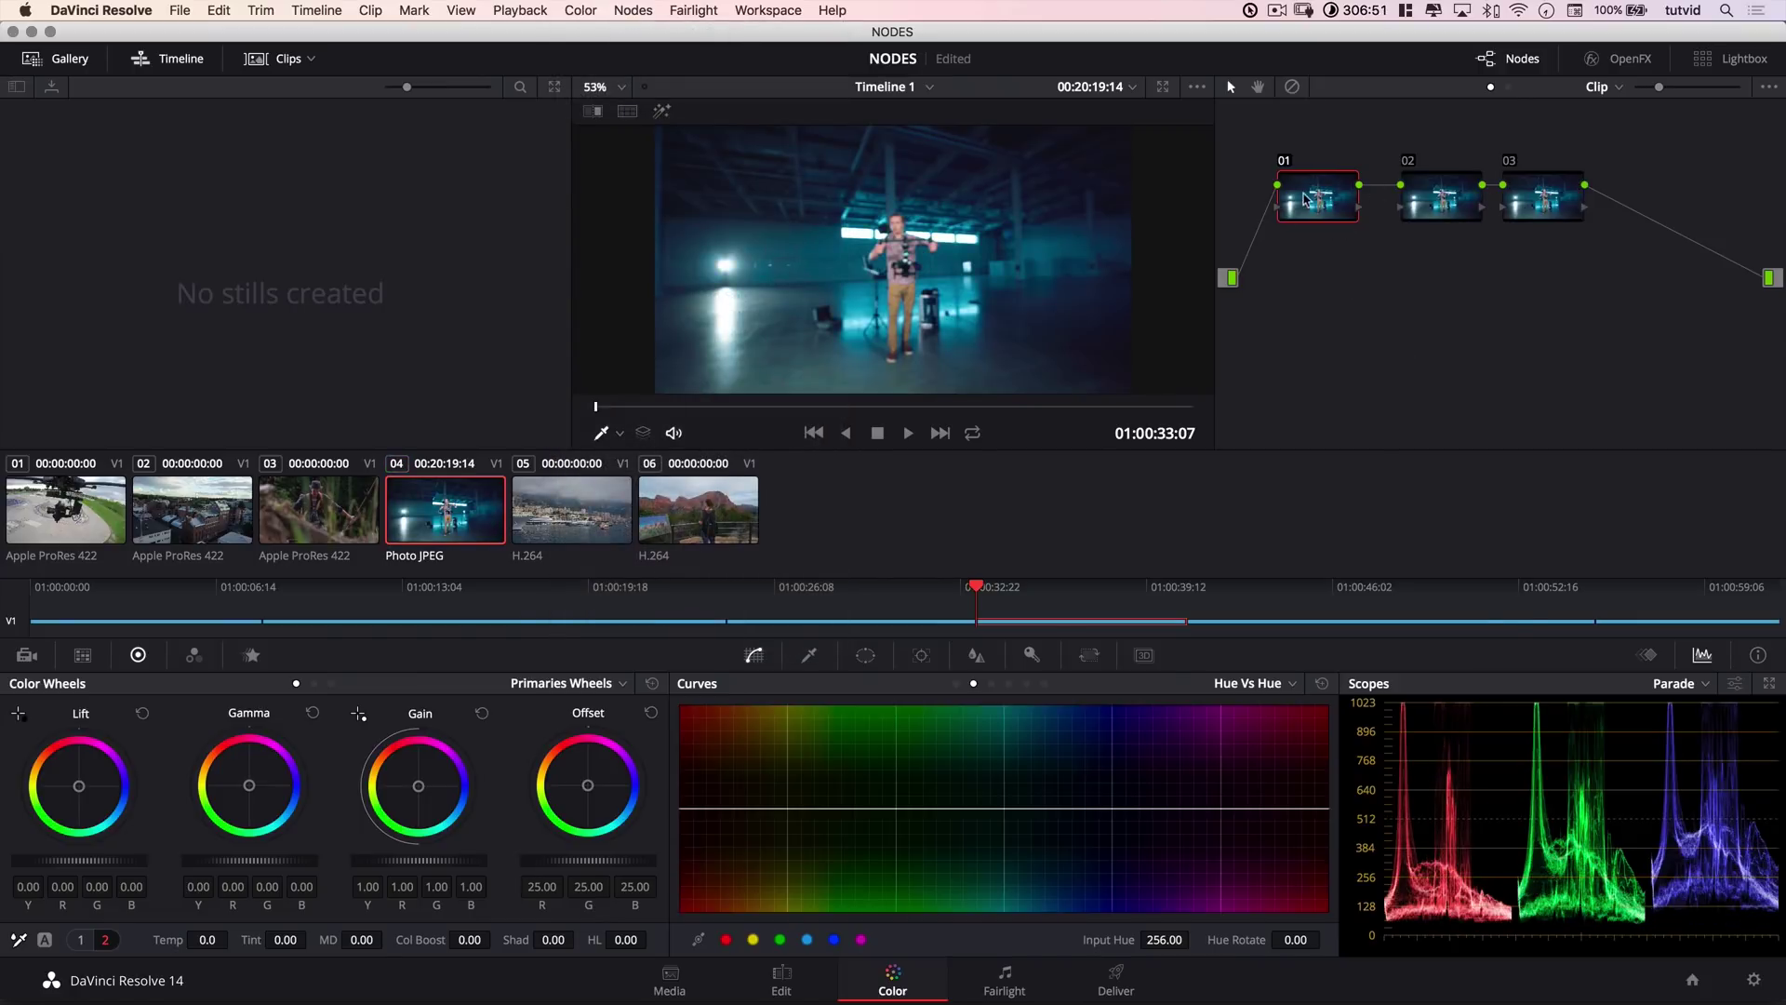
{"action": "key", "text": "super+z"}
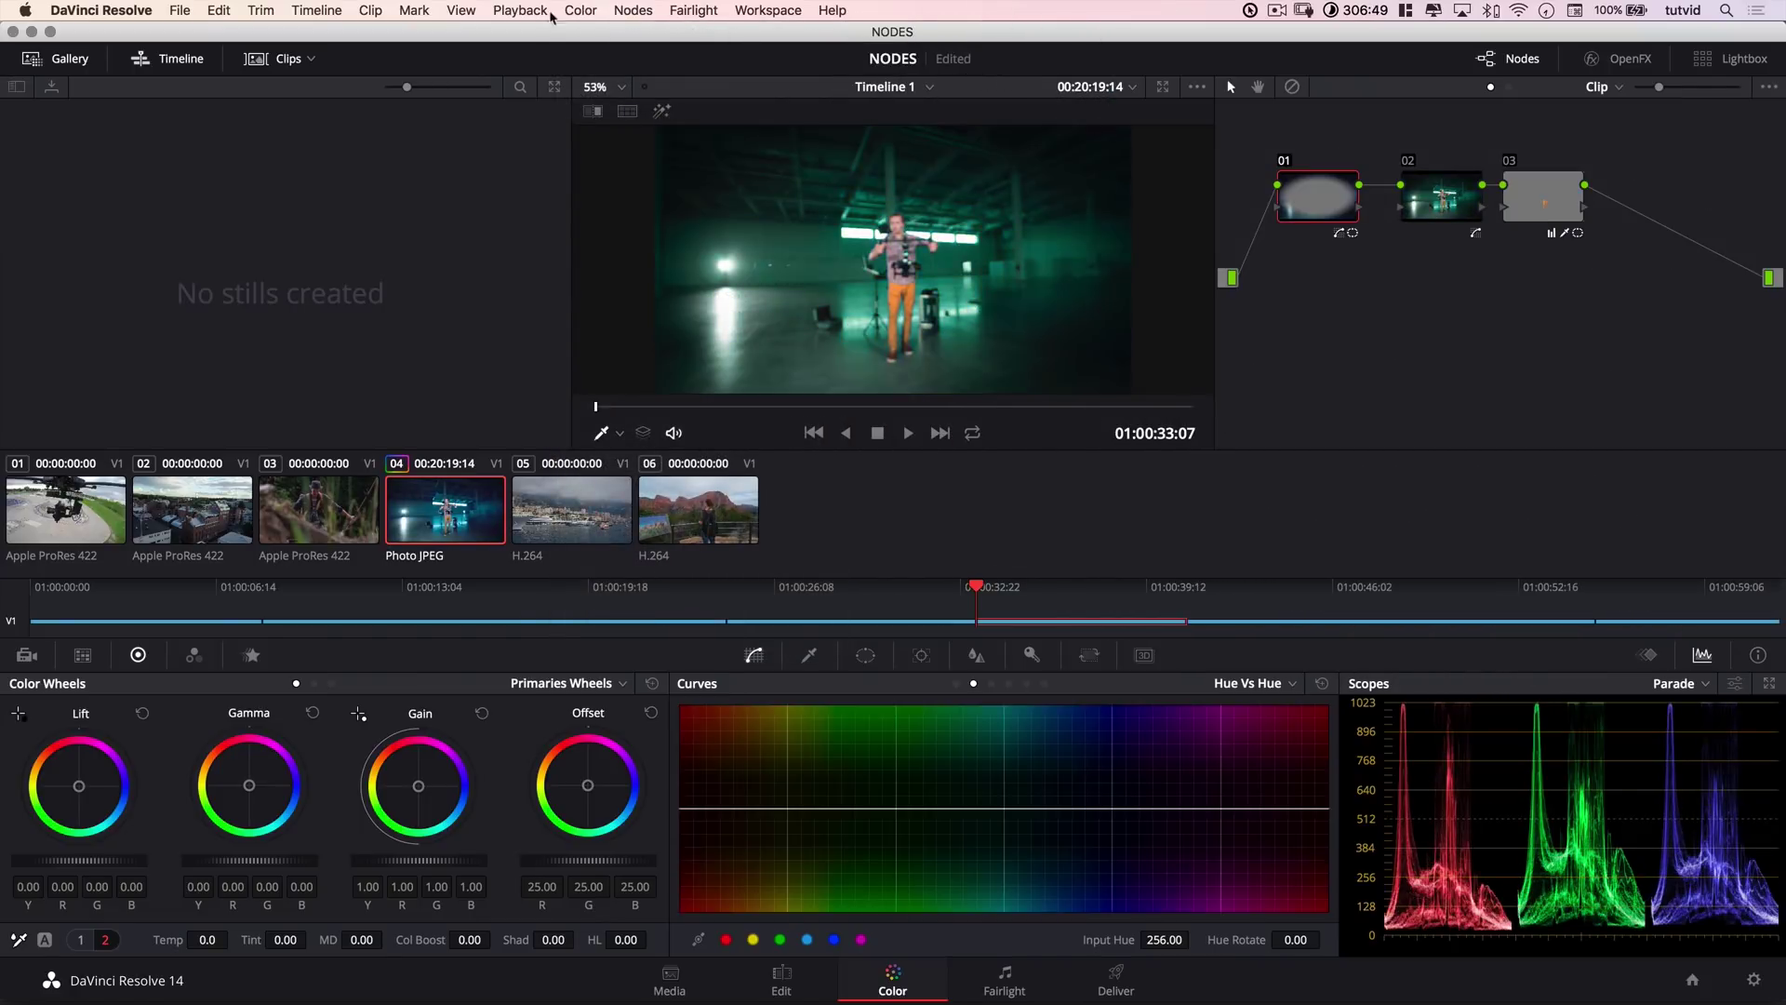
{"action": "left_click", "coordinate": [564, 13]}
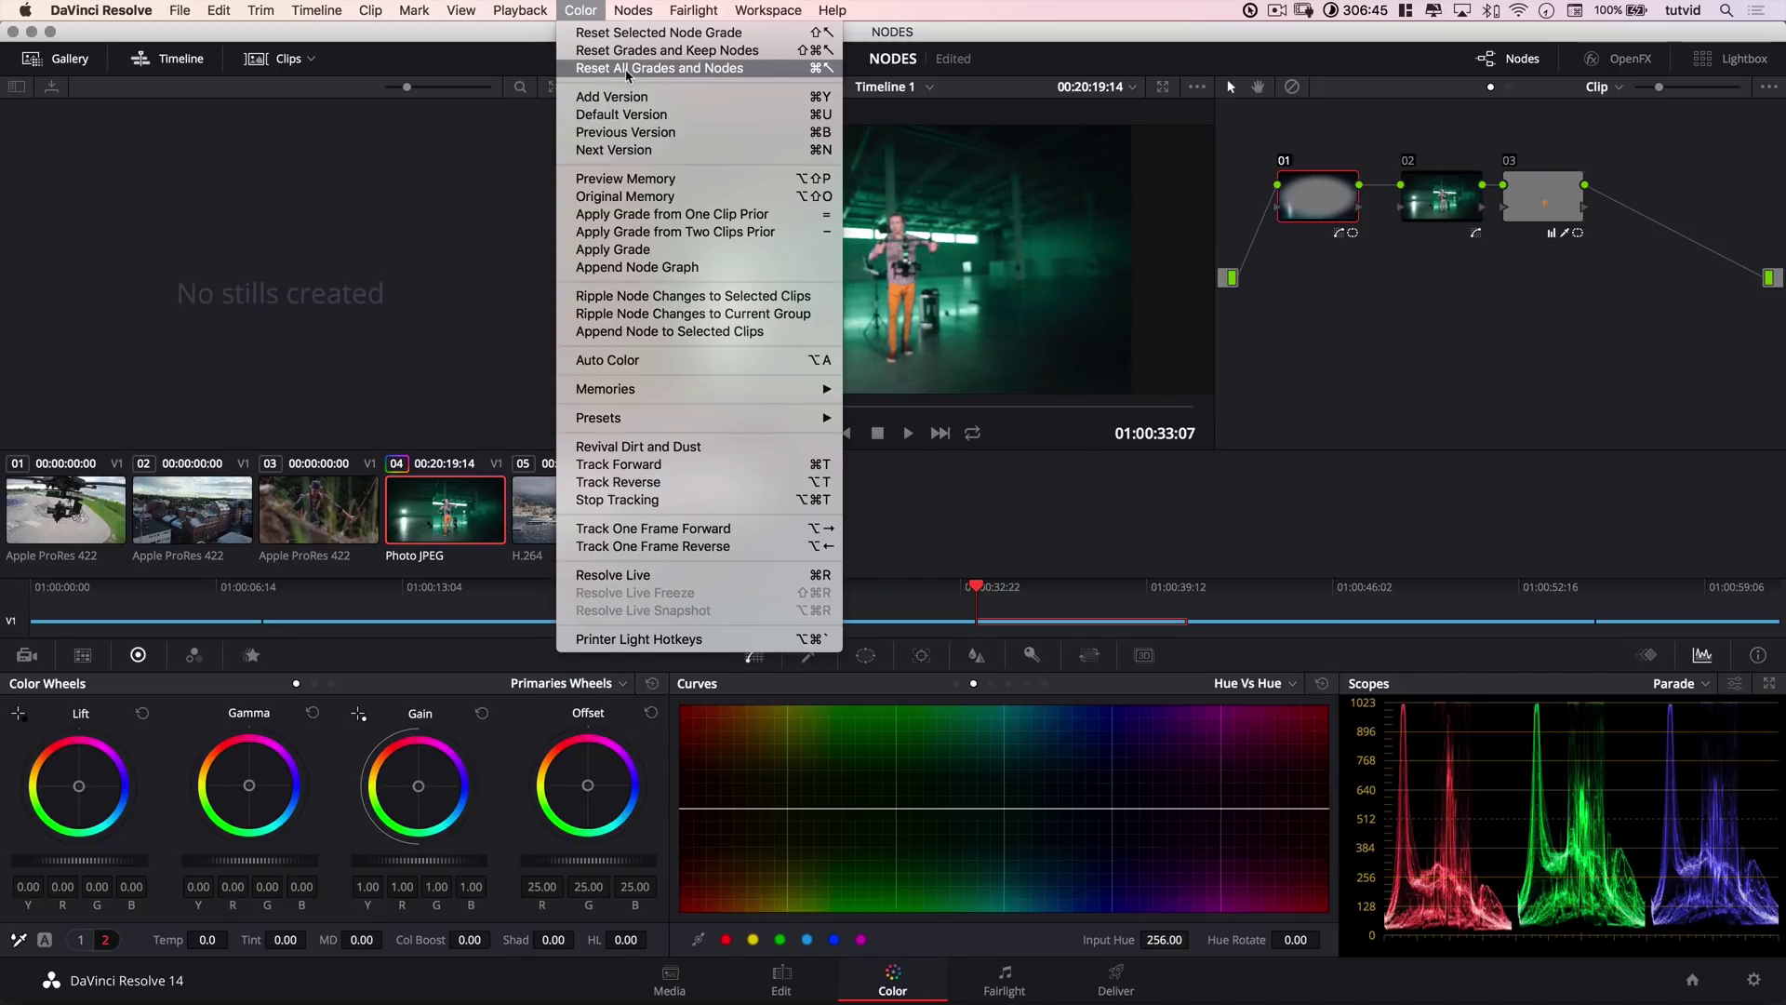
{"action": "left_click", "coordinate": [691, 70]}
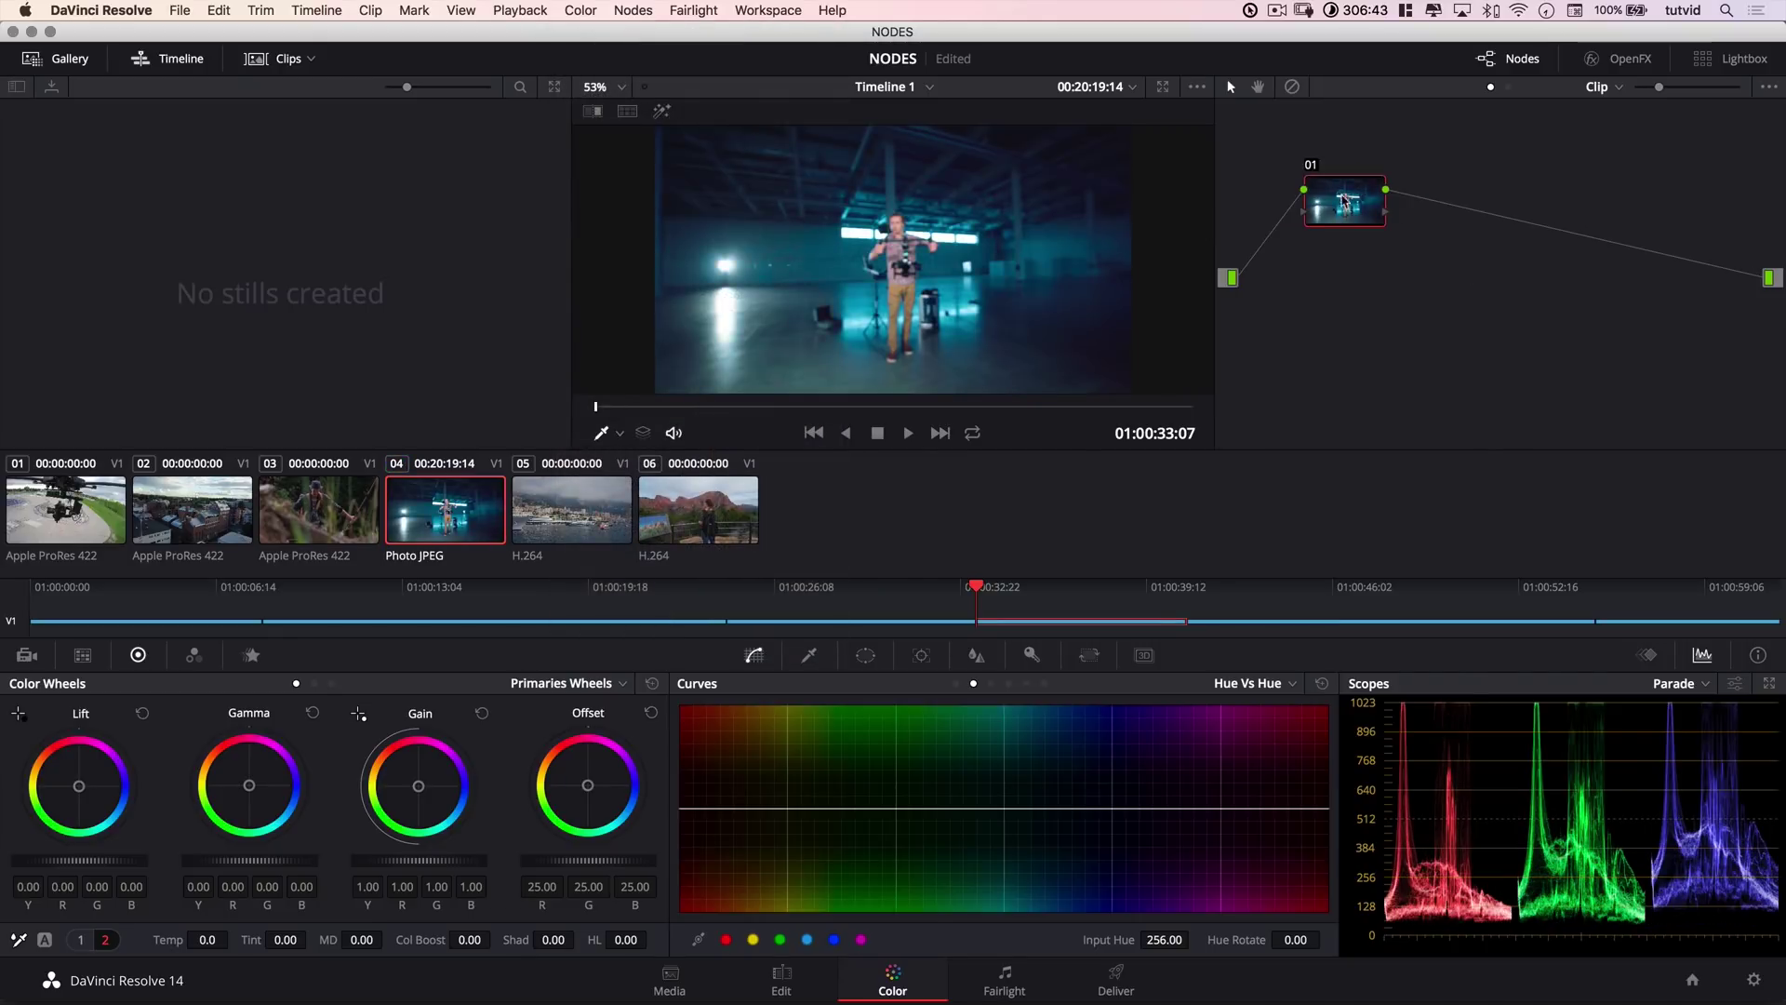
{"action": "key", "text": "super+z"}
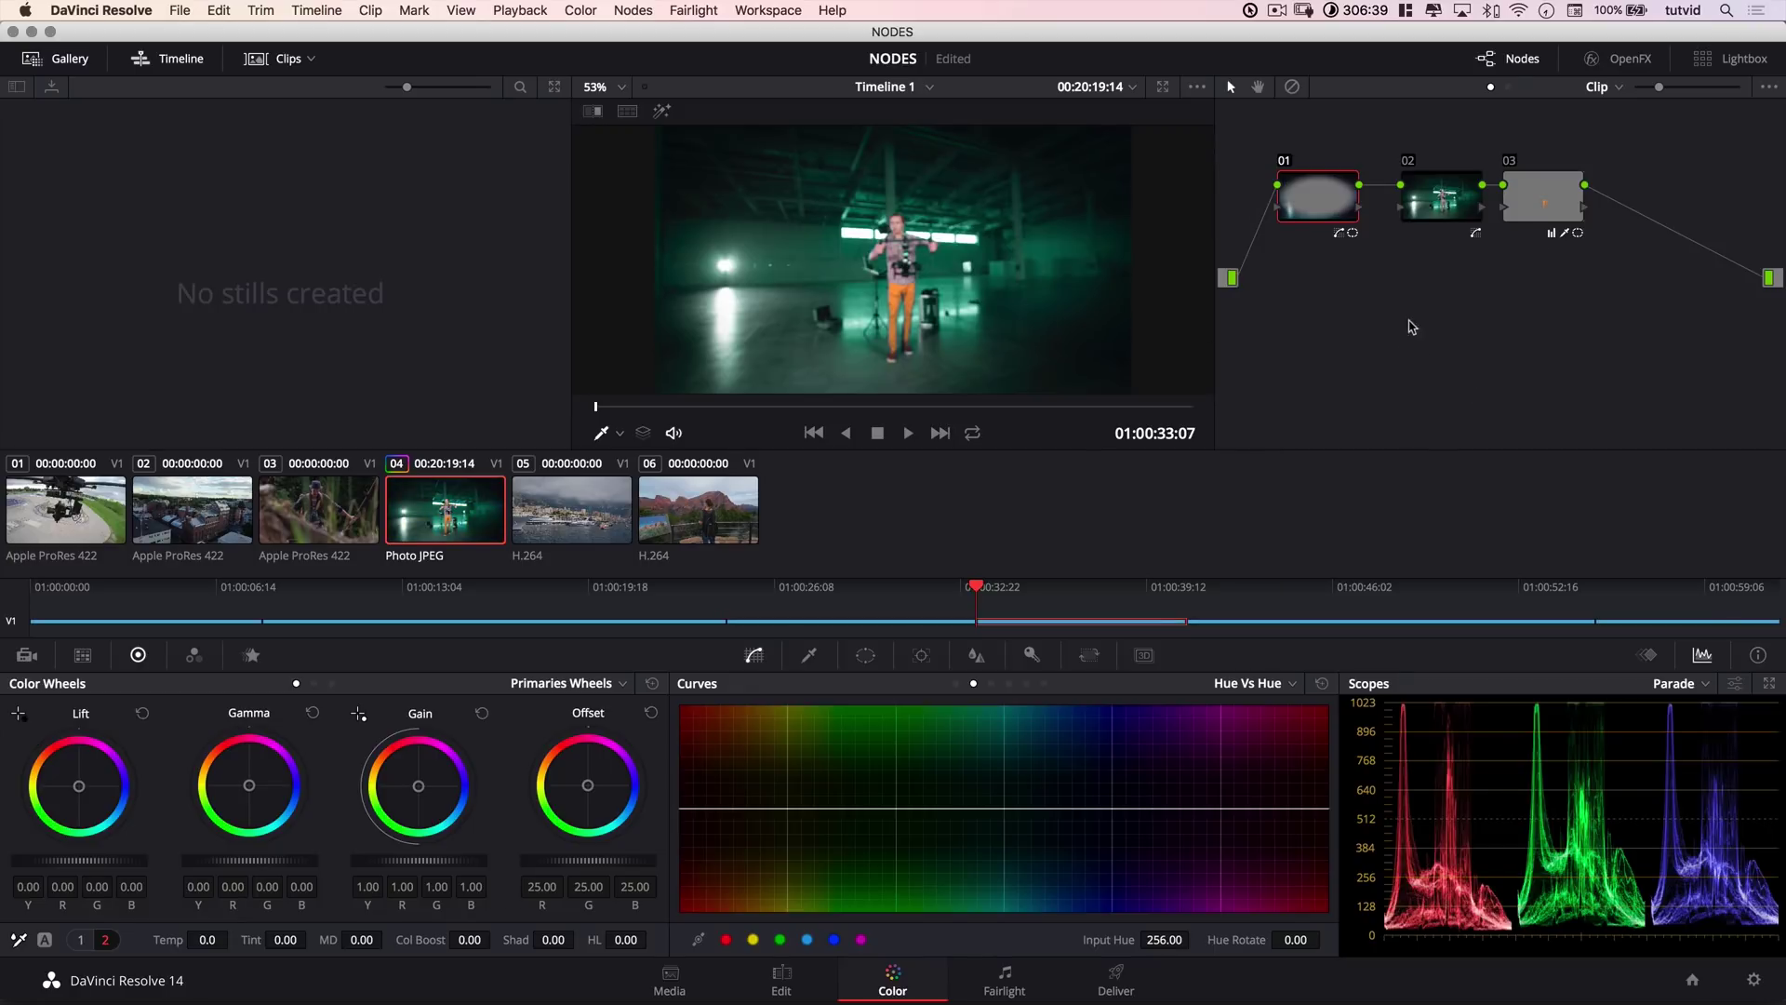
Nudge node 02 slightly left toward node 01 in the node graph.
{"action": "left_click_drag", "start_coordinate": [1447, 199], "coordinate": [1436, 199]}
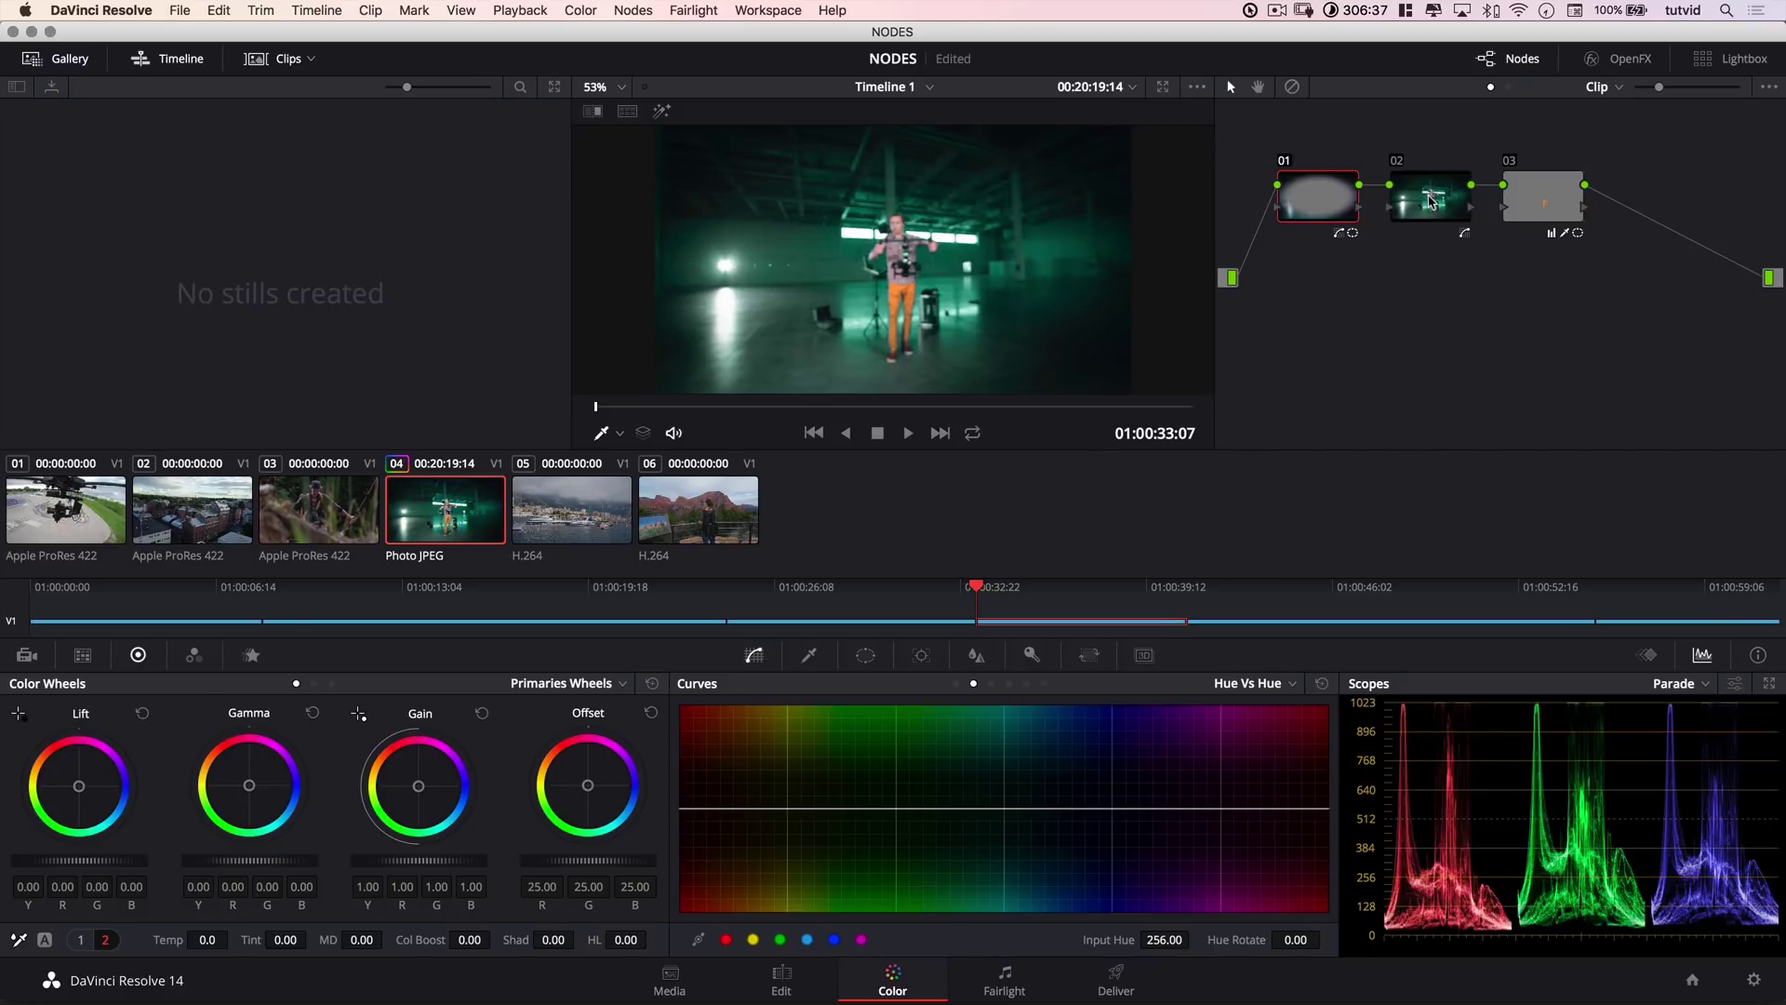